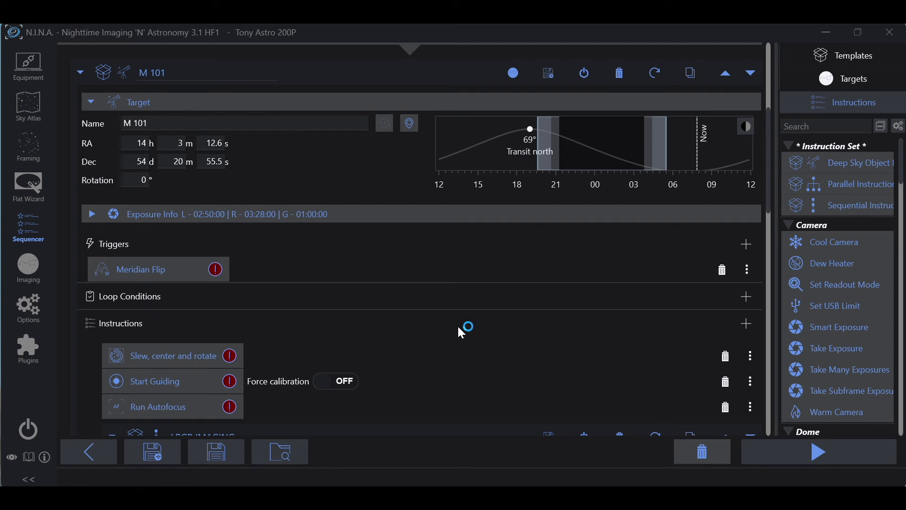
Review the M 101 target's triggers and instructions, including the nested LRGB IMAGING set with its four Smart Exposures.
{"action": "scroll", "coordinate": [459, 329], "scroll_direction": "down", "scroll_amount": 3}
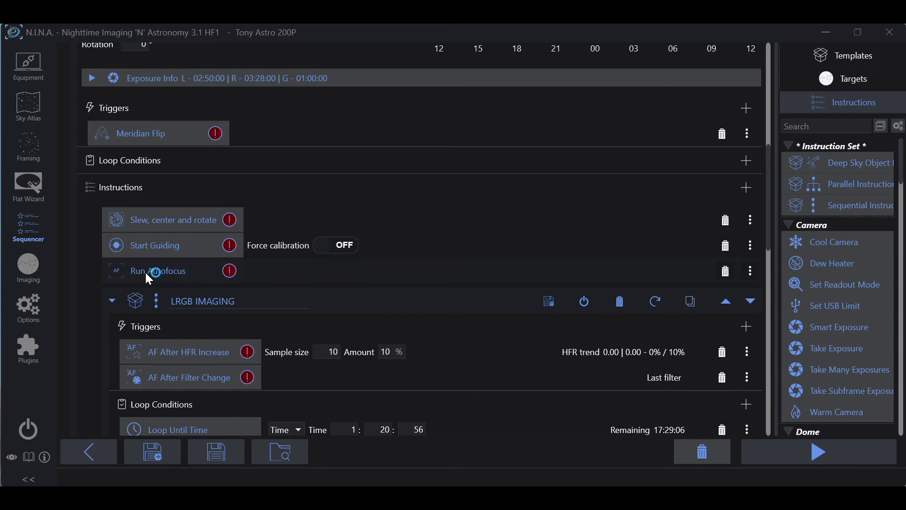
{"action": "scroll", "coordinate": [501, 182], "scroll_direction": "down", "scroll_amount": 6}
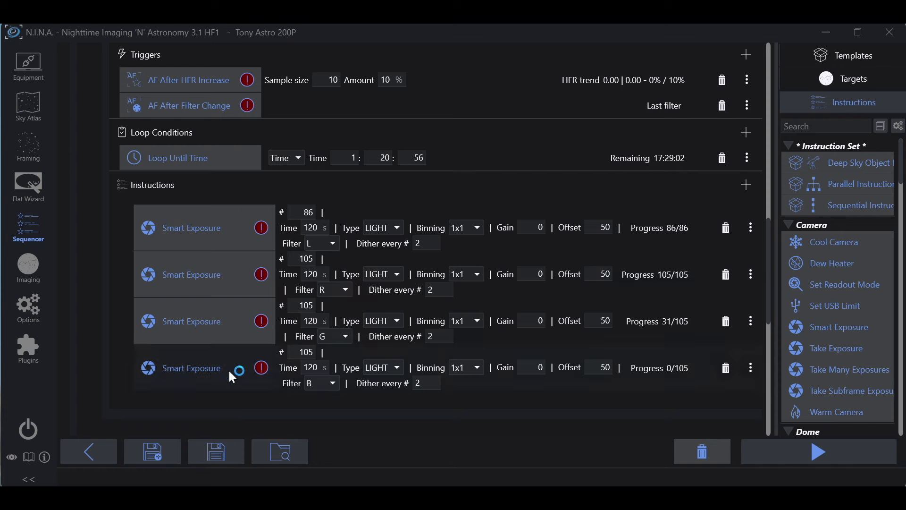
{"action": "scroll", "coordinate": [497, 196], "scroll_direction": "up", "scroll_amount": 4}
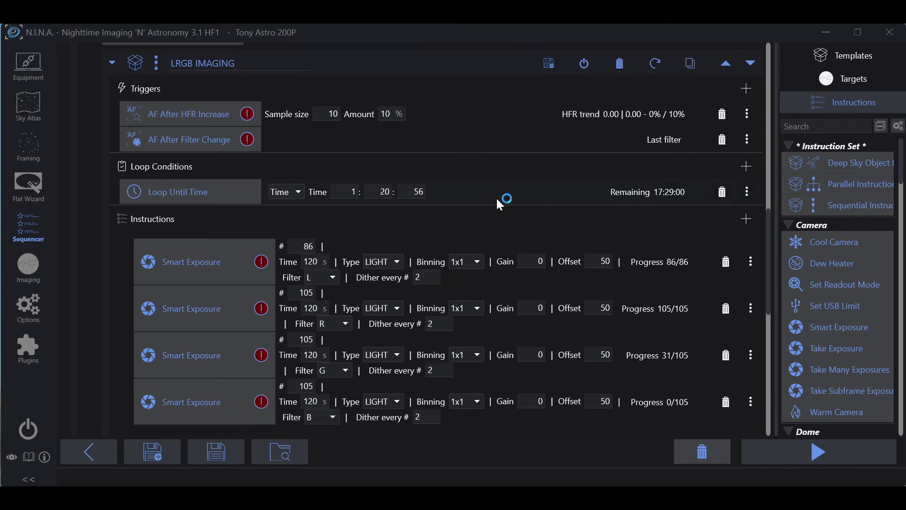
{"action": "scroll", "coordinate": [494, 196], "scroll_direction": "up", "scroll_amount": 1}
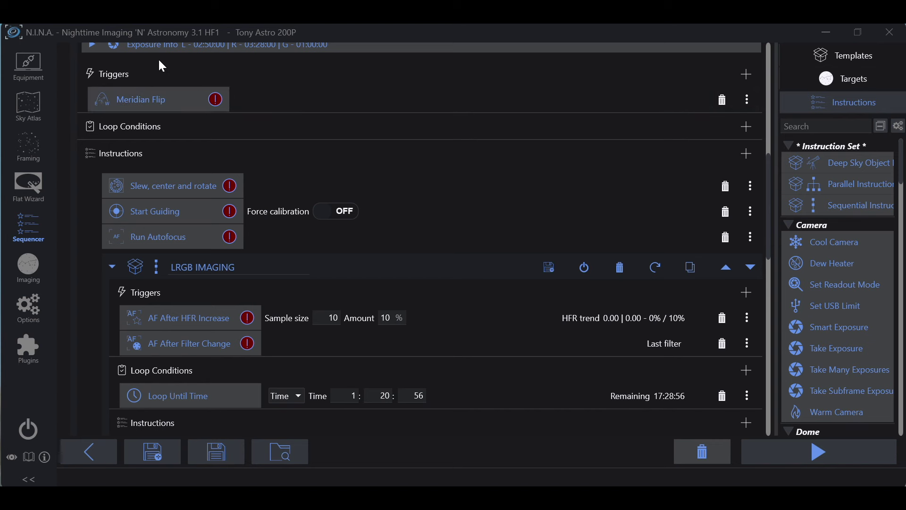
{"action": "left_click", "coordinate": [110, 108]}
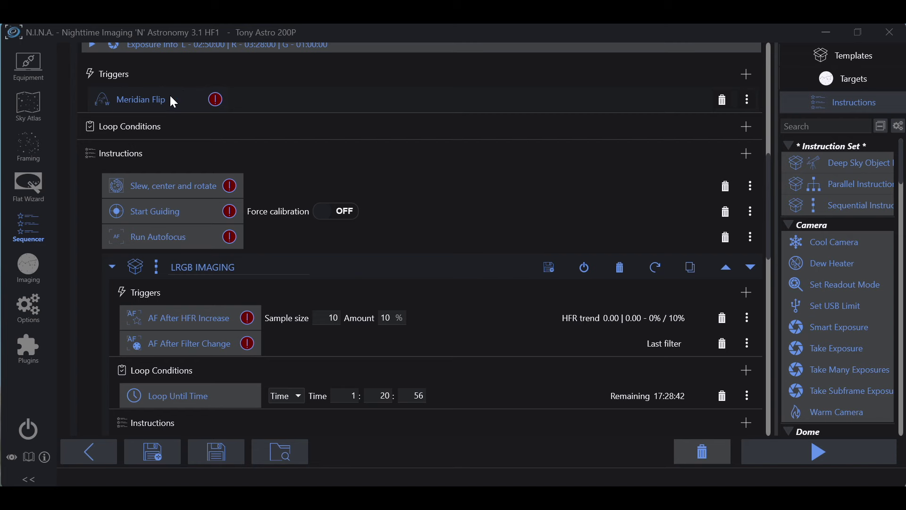
{"action": "scroll", "coordinate": [366, 97], "scroll_direction": "down", "scroll_amount": 5}
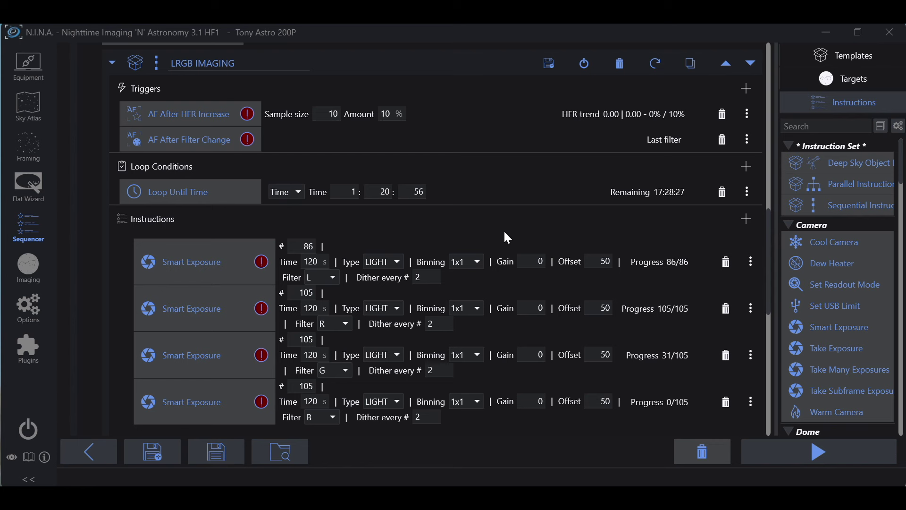
{"action": "scroll", "coordinate": [505, 234], "scroll_direction": "up", "scroll_amount": 10}
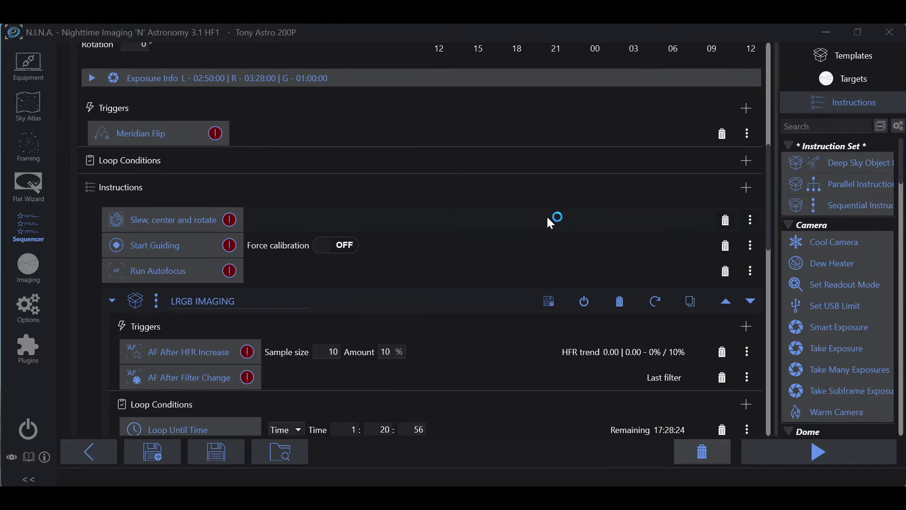
{"action": "scroll", "coordinate": [547, 217], "scroll_direction": "down", "scroll_amount": 4}
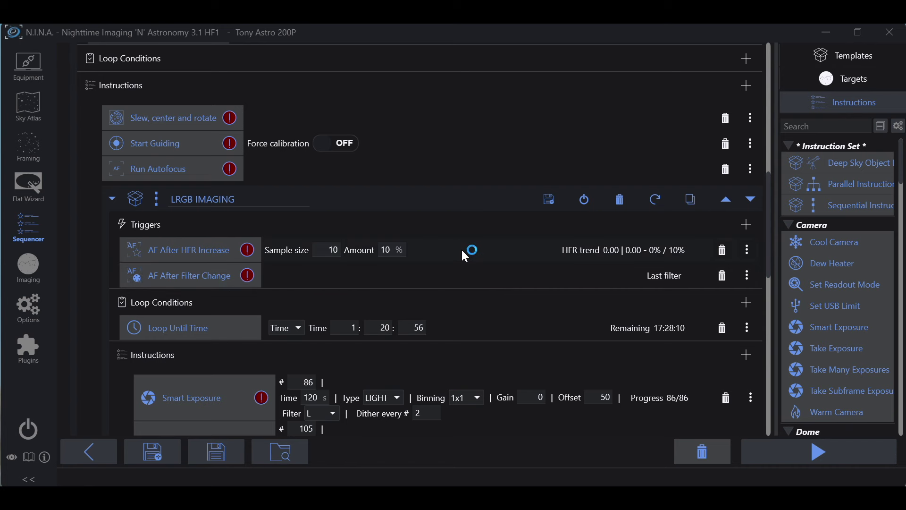
Check which time references are available for the Loop Until Time condition in the LRGB IMAGING set.
{"action": "scroll", "coordinate": [464, 253], "scroll_direction": "down", "scroll_amount": 3}
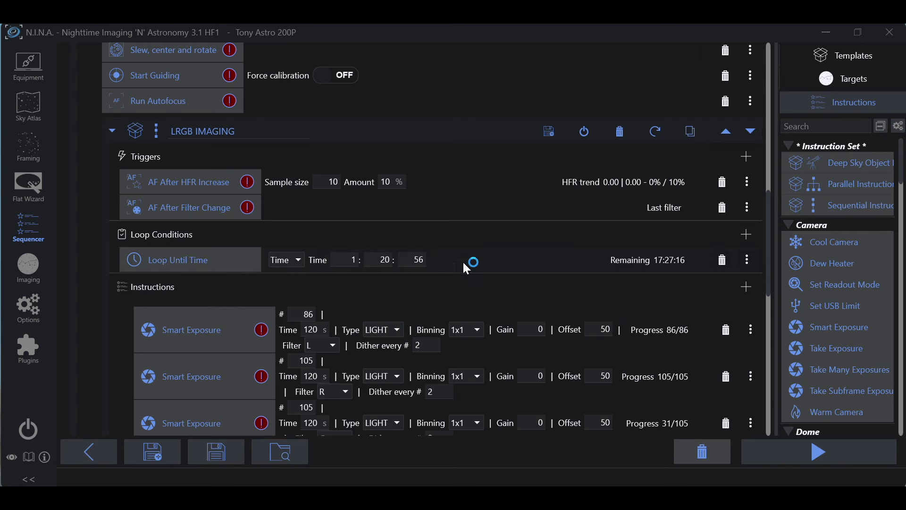
{"action": "scroll", "coordinate": [217, 278], "scroll_direction": "down", "scroll_amount": 1}
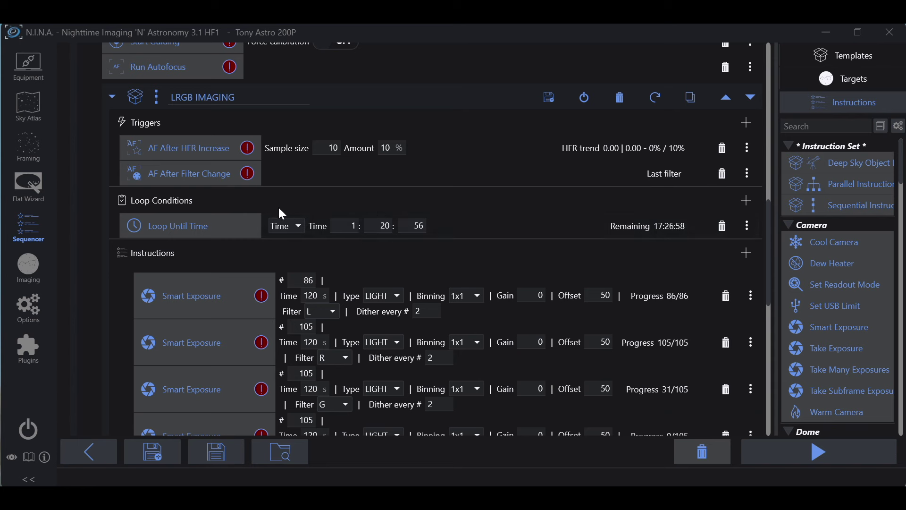
{"action": "left_click", "coordinate": [290, 226]}
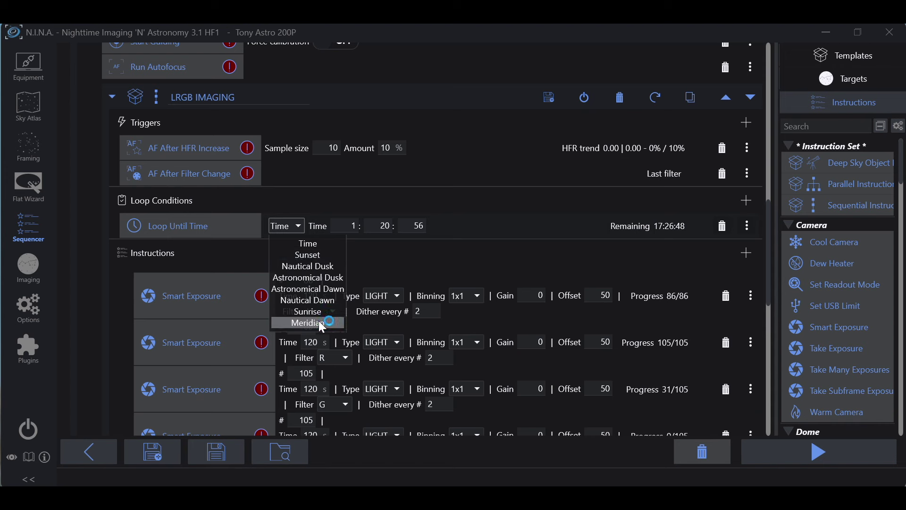
{"action": "left_click", "coordinate": [433, 201]}
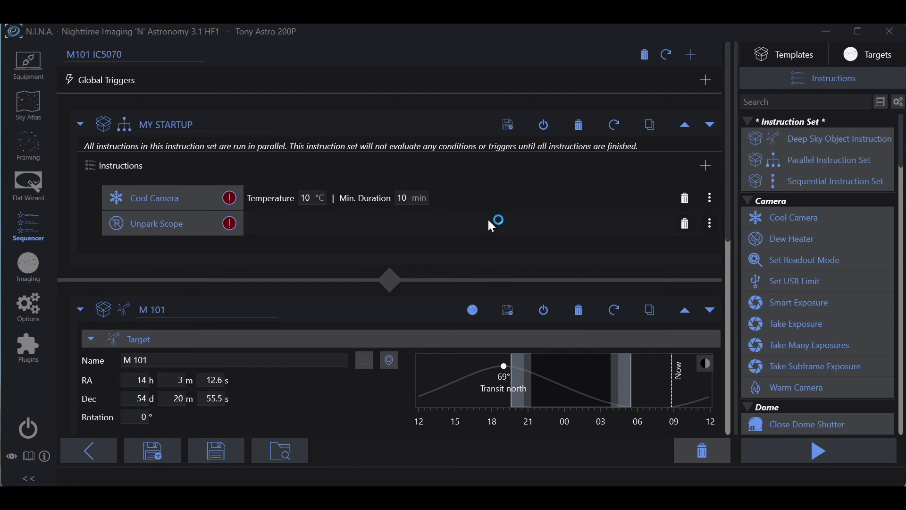
Examine the overall sequence layout below MY STARTUP, including the M 101 target's coordinates, Meridian Flip trigger and main instructions.
{"action": "scroll", "coordinate": [491, 226], "scroll_direction": "down", "scroll_amount": 10}
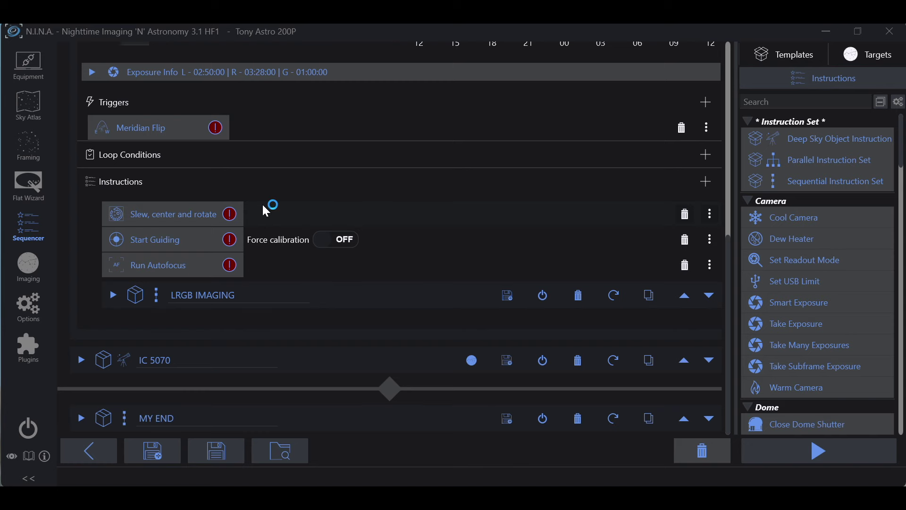
{"action": "scroll", "coordinate": [263, 207], "scroll_direction": "up", "scroll_amount": 3}
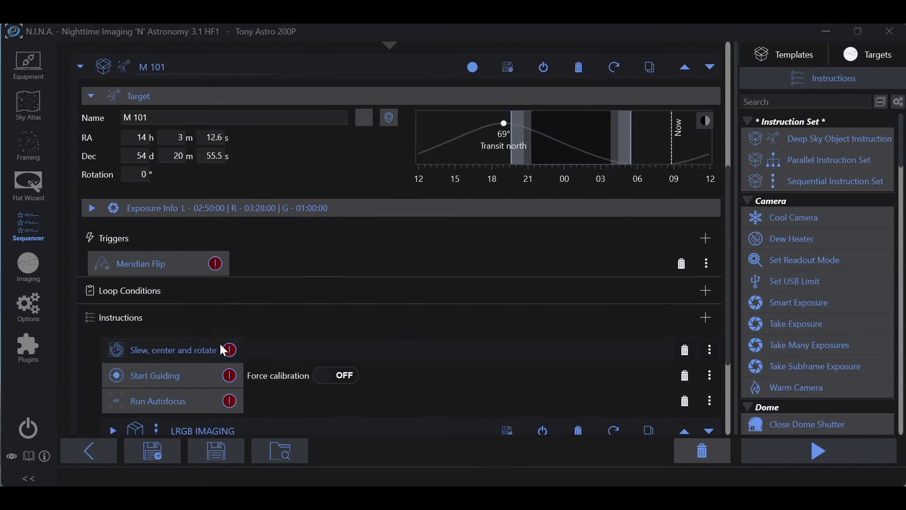
{"action": "scroll", "coordinate": [396, 281], "scroll_direction": "down", "scroll_amount": 2}
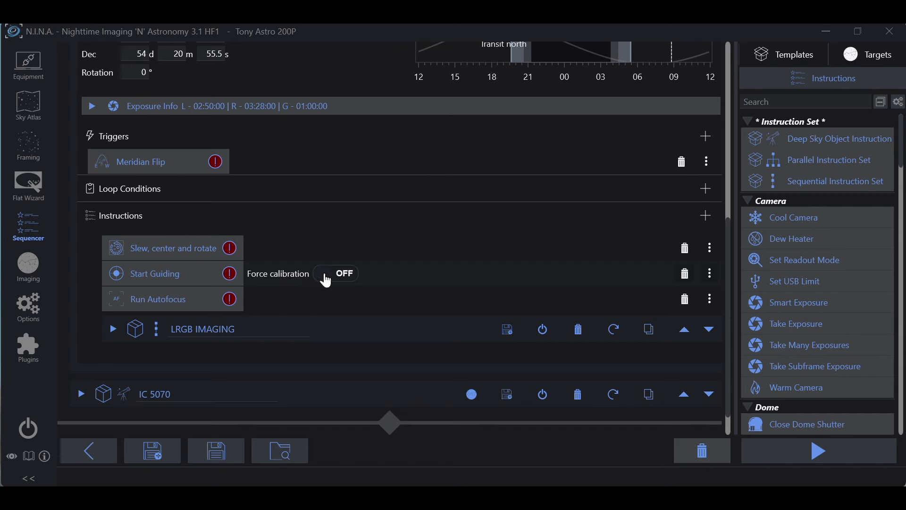
{"action": "scroll", "coordinate": [517, 244], "scroll_direction": "up", "scroll_amount": 2}
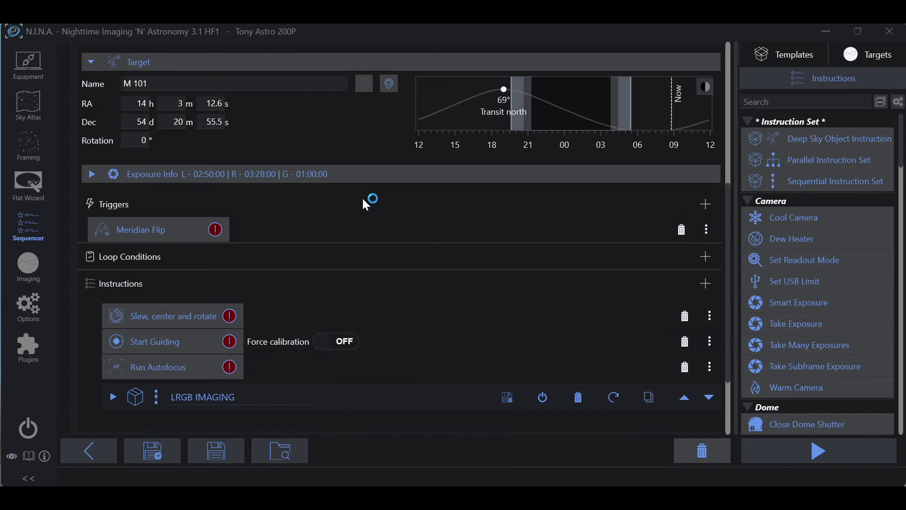
{"action": "scroll", "coordinate": [363, 198], "scroll_direction": "up", "scroll_amount": 1}
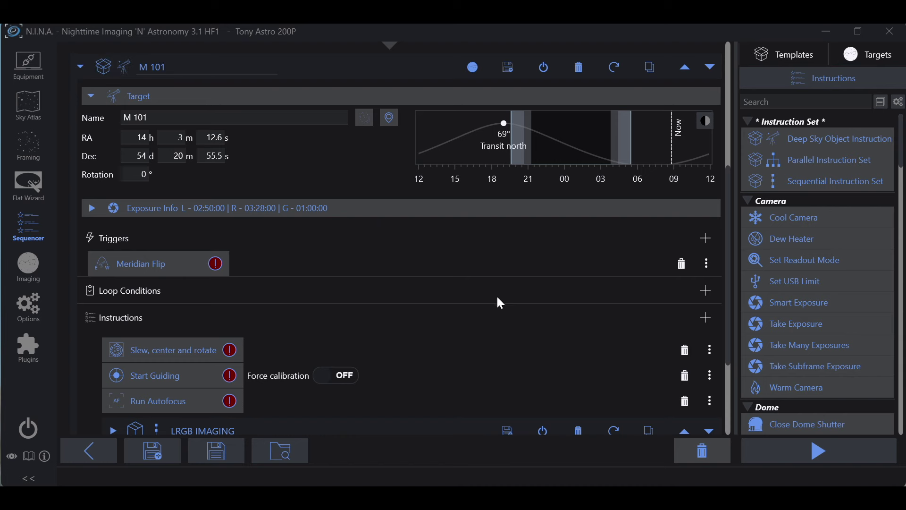
{"action": "scroll", "coordinate": [457, 286], "scroll_direction": "down", "scroll_amount": 4}
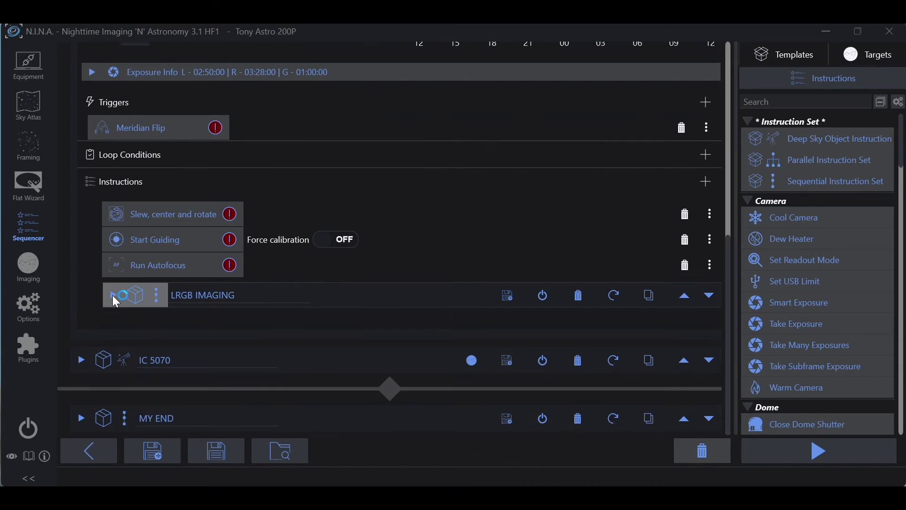
Expand the LRGB IMAGING set and compare its triggers, loop condition and exposures with those of the parent M 101 target.
{"action": "left_click", "coordinate": [113, 296]}
{"action": "scroll", "coordinate": [480, 274], "scroll_direction": "down", "scroll_amount": 6}
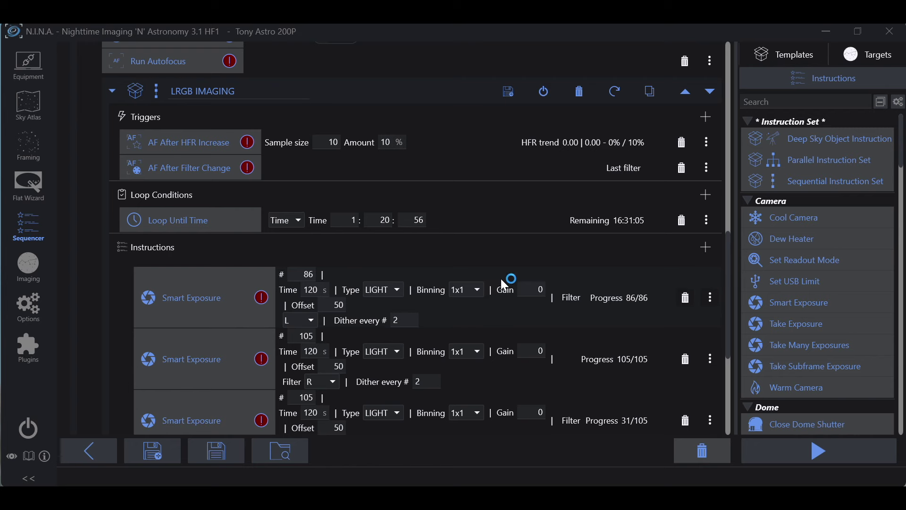
{"action": "scroll", "coordinate": [327, 354], "scroll_direction": "up", "scroll_amount": 3}
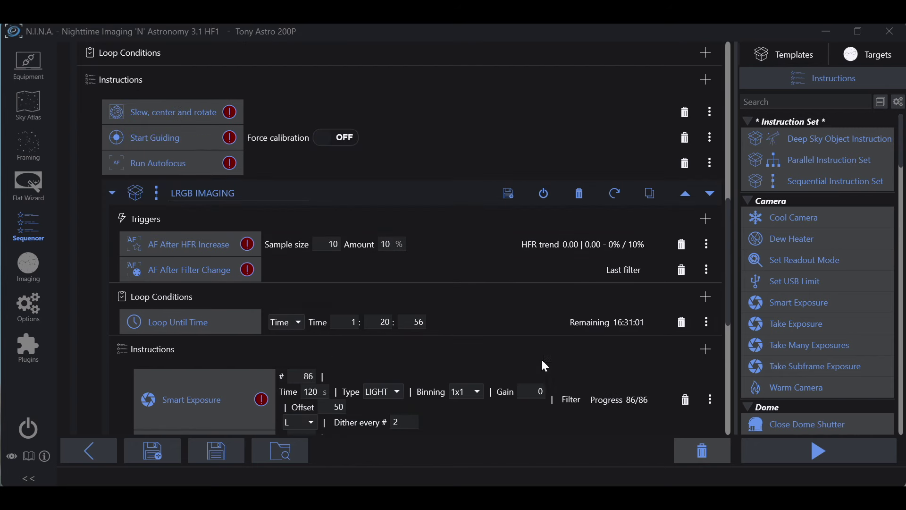
{"action": "scroll", "coordinate": [449, 364], "scroll_direction": "up", "scroll_amount": 1}
{"action": "scroll", "coordinate": [447, 360], "scroll_direction": "up", "scroll_amount": 4}
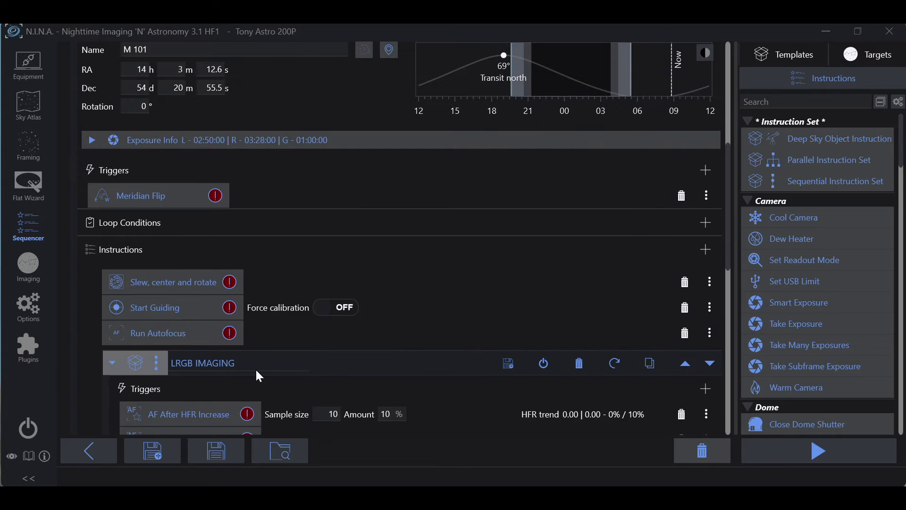
{"action": "scroll", "coordinate": [485, 374], "scroll_direction": "down", "scroll_amount": 4}
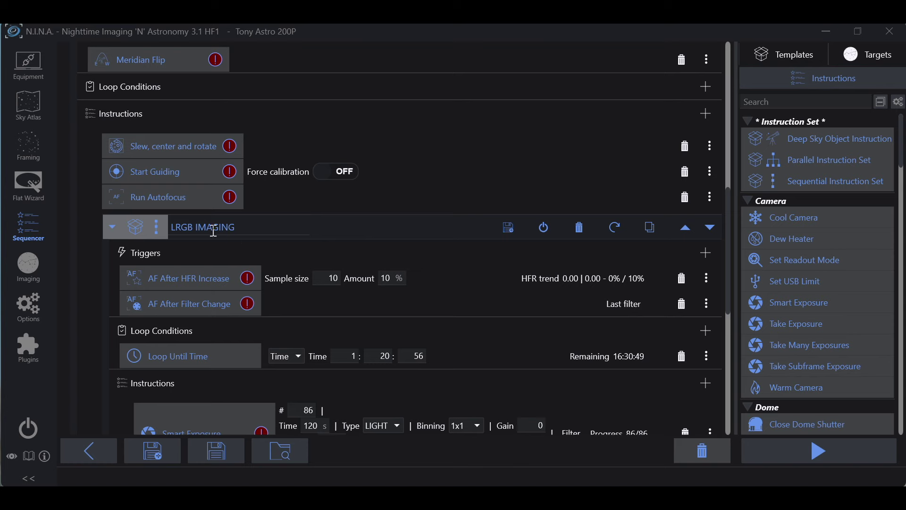
{"action": "scroll", "coordinate": [269, 144], "scroll_direction": "up", "scroll_amount": 10}
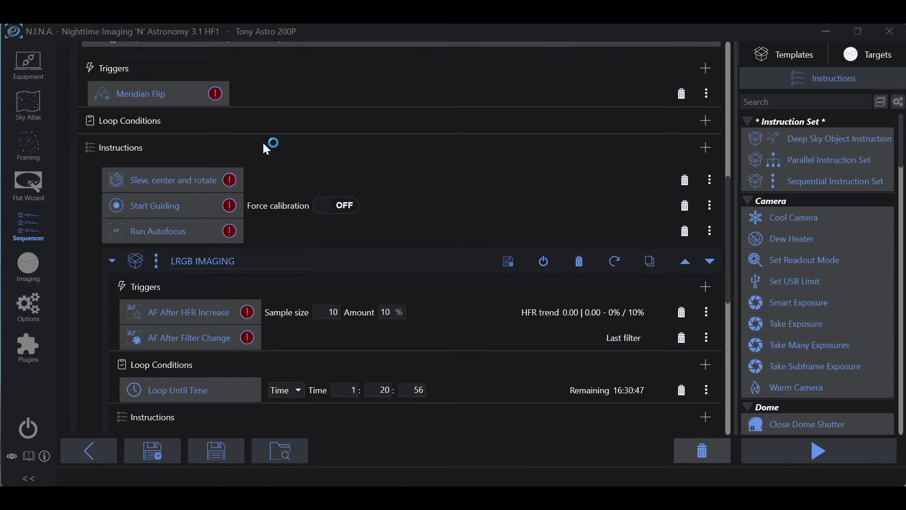
{"action": "scroll", "coordinate": [273, 257], "scroll_direction": "down", "scroll_amount": 6}
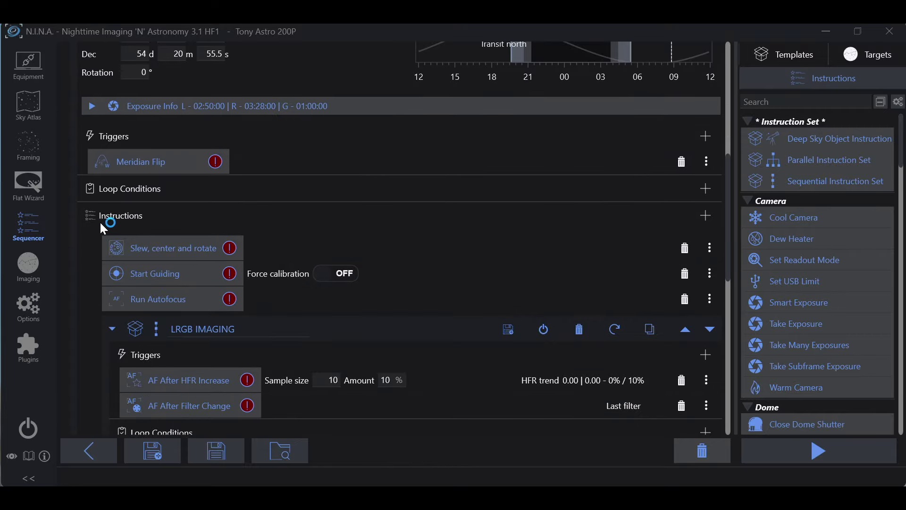
{"action": "scroll", "coordinate": [99, 225], "scroll_direction": "up", "scroll_amount": 3}
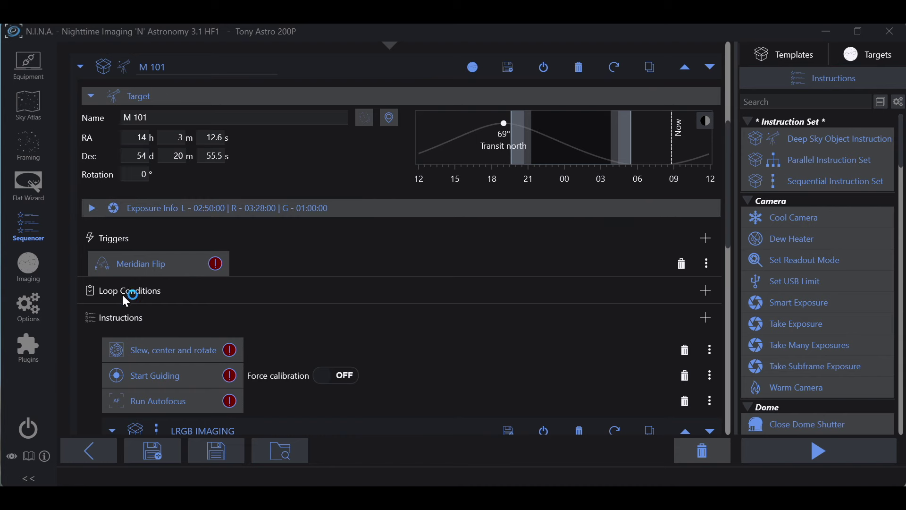
{"action": "scroll", "coordinate": [290, 162], "scroll_direction": "down", "scroll_amount": 4}
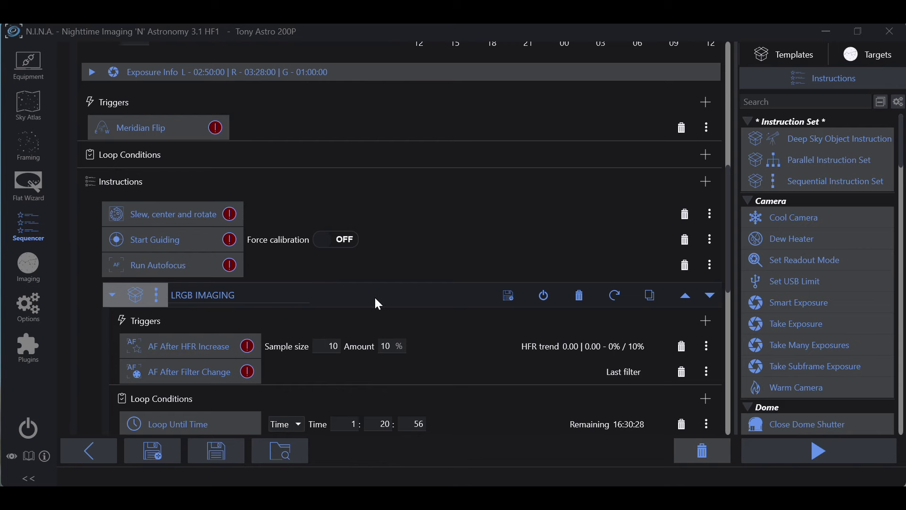
{"action": "scroll", "coordinate": [376, 299], "scroll_direction": "down", "scroll_amount": 9}
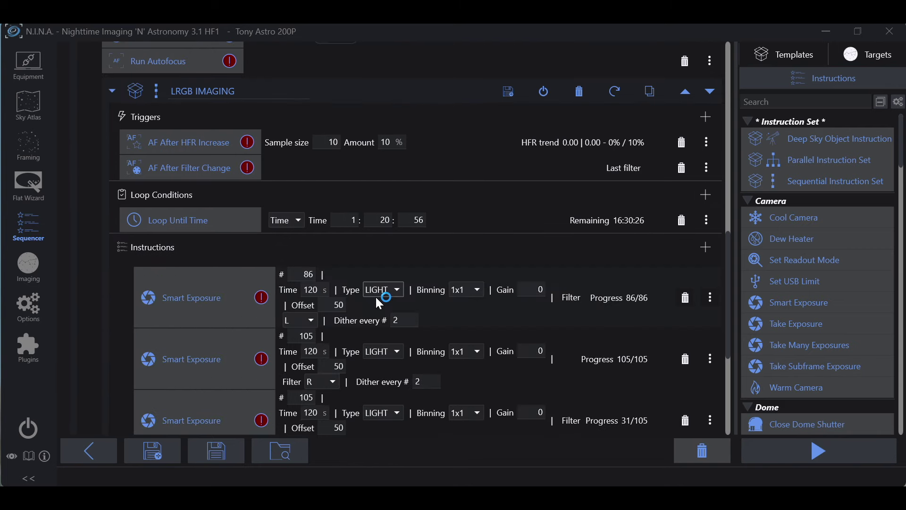
{"action": "scroll", "coordinate": [376, 298], "scroll_direction": "up", "scroll_amount": 9}
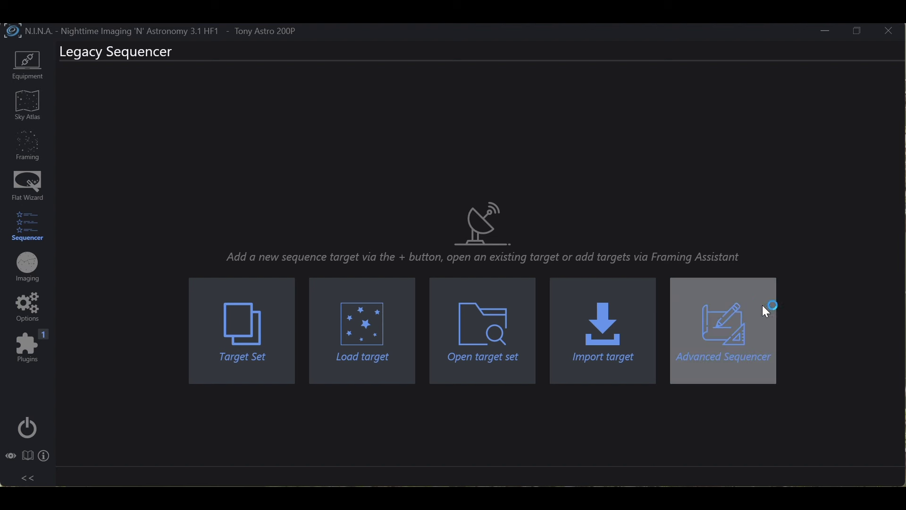
Open the Advanced Sequencer and look over the start, target and end areas of the empty sequence.
{"action": "left_click", "coordinate": [728, 328]}
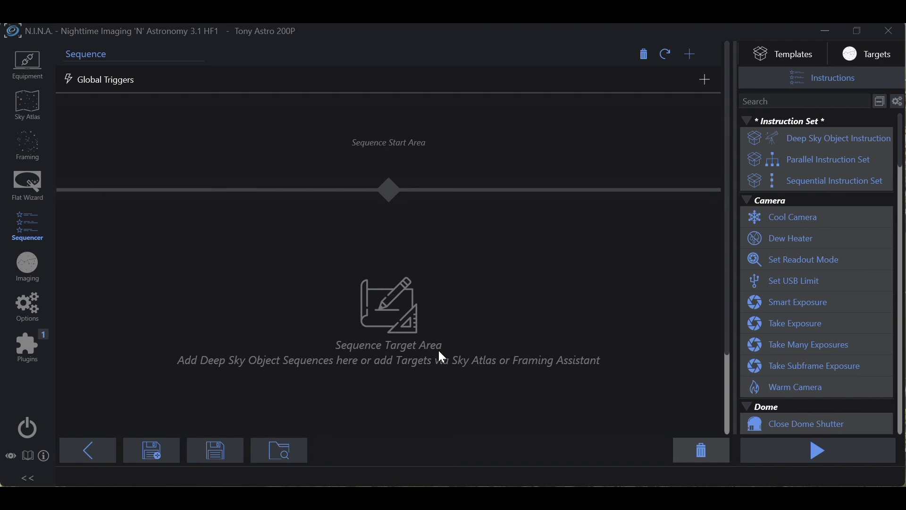
{"action": "scroll", "coordinate": [443, 357], "scroll_direction": "down", "scroll_amount": 2}
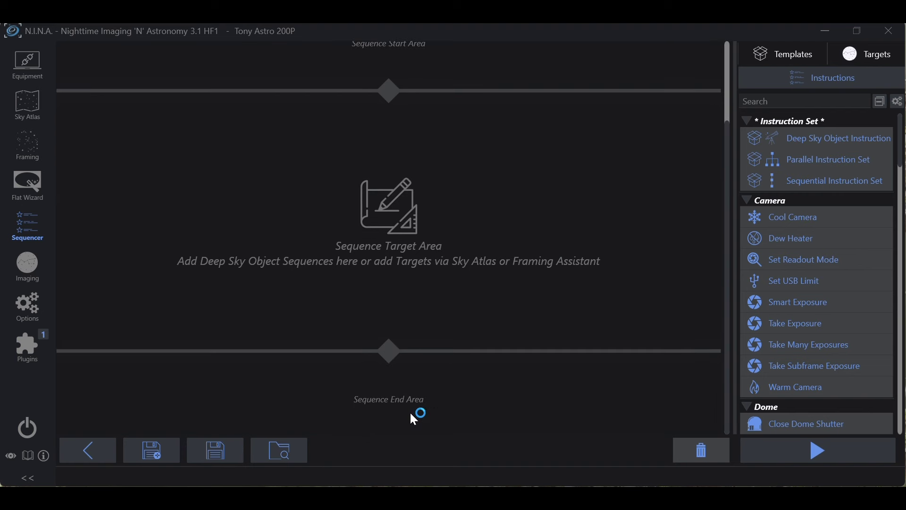
{"action": "scroll", "coordinate": [410, 414], "scroll_direction": "up", "scroll_amount": 2}
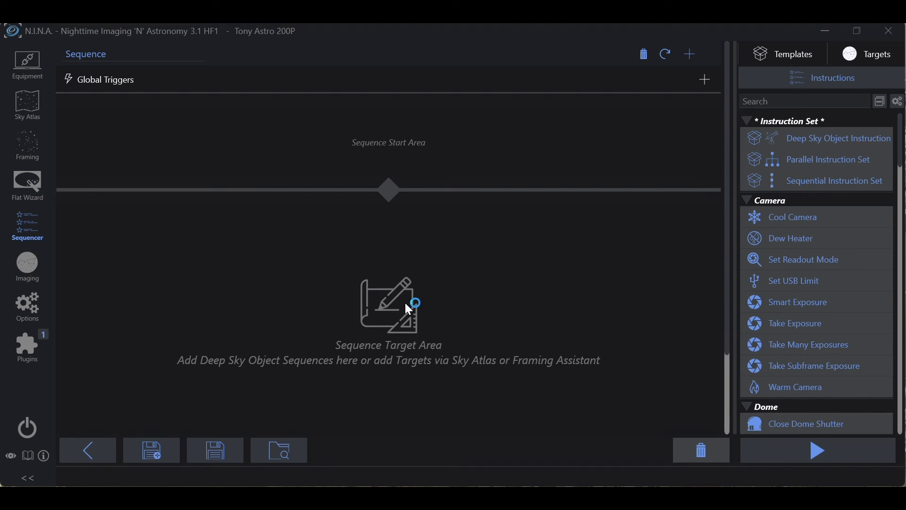
{"action": "scroll", "coordinate": [478, 338], "scroll_direction": "down", "scroll_amount": 2}
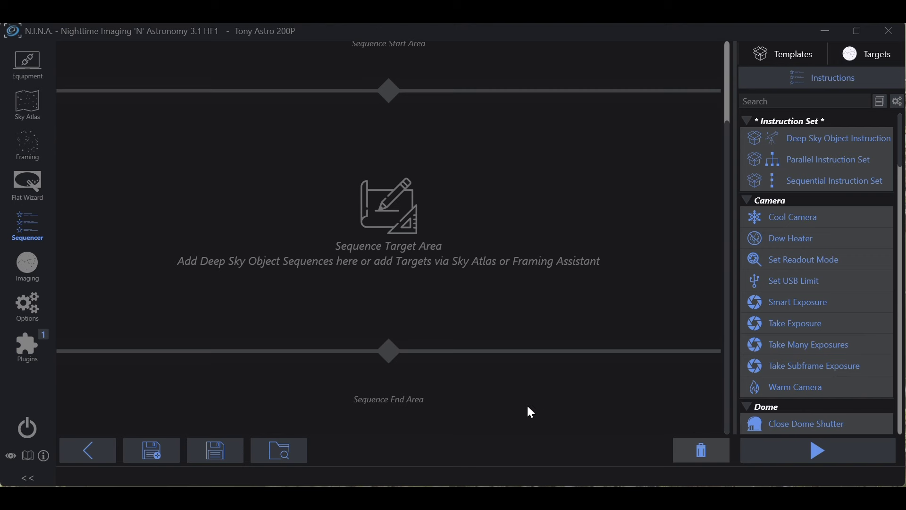
{"action": "scroll", "coordinate": [527, 401], "scroll_direction": "up", "scroll_amount": 3}
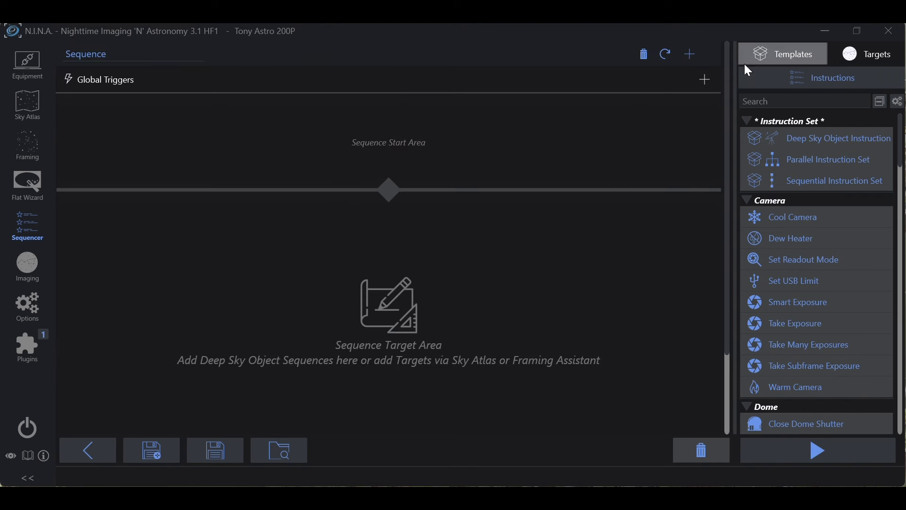
Show the sequence templates and collapse the User templates group, leaving the default Base templates expanded.
{"action": "left_click", "coordinate": [757, 58]}
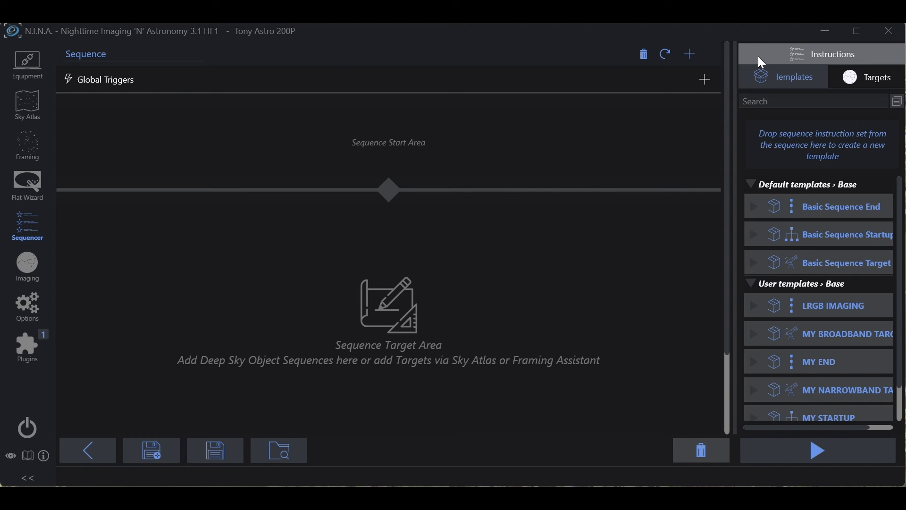
{"action": "left_click", "coordinate": [751, 283]}
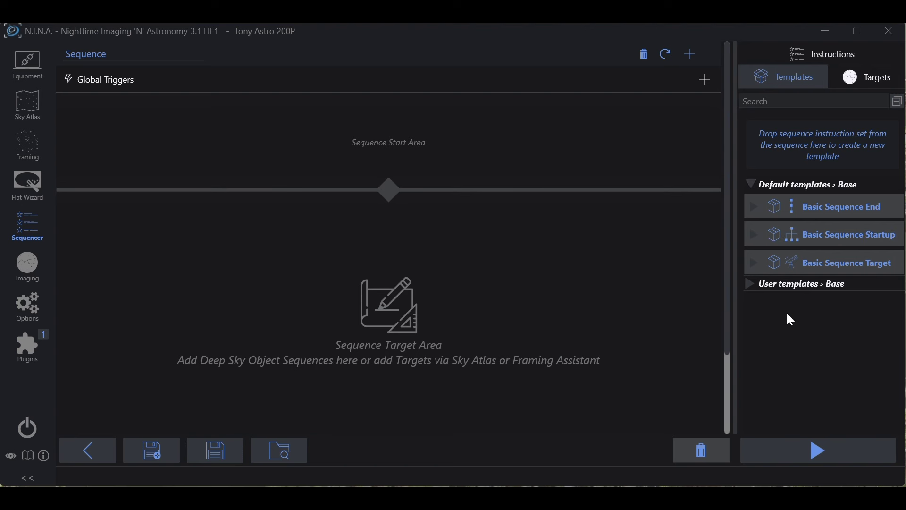
Add the Basic Sequence Startup template to the sequence start area, delete its annotation and collapse the set.
{"action": "mouse_move", "coordinate": [788, 240]}
{"action": "left_mouse_down"}
{"action": "mouse_move", "coordinate": [490, 245]}
{"action": "mouse_move", "coordinate": [486, 158]}
{"action": "mouse_move", "coordinate": [375, 151]}
{"action": "mouse_move", "coordinate": [415, 152]}
{"action": "mouse_move", "coordinate": [404, 305]}
{"action": "mouse_move", "coordinate": [409, 326]}
{"action": "mouse_move", "coordinate": [434, 318]}
{"action": "mouse_move", "coordinate": [443, 326]}
{"action": "mouse_move", "coordinate": [396, 411]}
{"action": "mouse_move", "coordinate": [352, 419]}
{"action": "mouse_move", "coordinate": [373, 424]}
{"action": "mouse_move", "coordinate": [441, 409]}
{"action": "mouse_move", "coordinate": [471, 267]}
{"action": "mouse_move", "coordinate": [383, 142]}
{"action": "mouse_move", "coordinate": [281, 141]}
{"action": "mouse_move", "coordinate": [349, 135]}
{"action": "mouse_move", "coordinate": [295, 137]}
{"action": "left_mouse_up"}
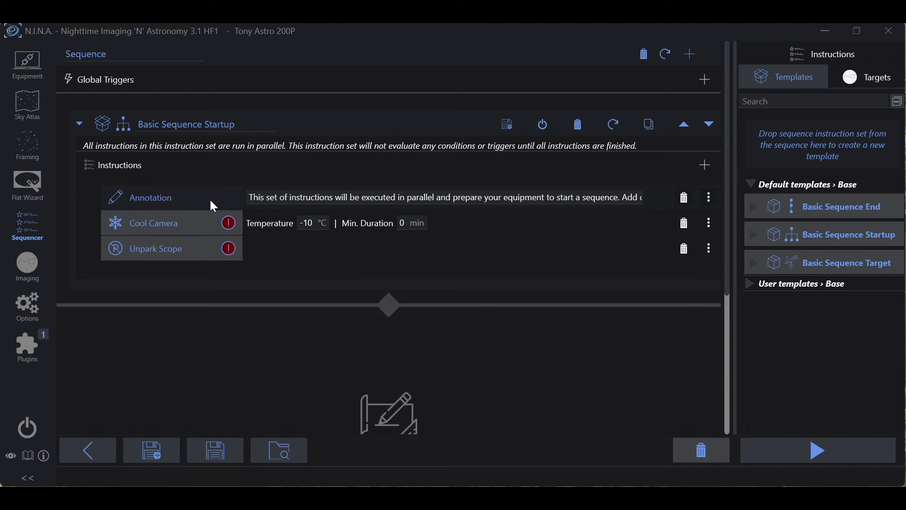
{"action": "left_click", "coordinate": [685, 198]}
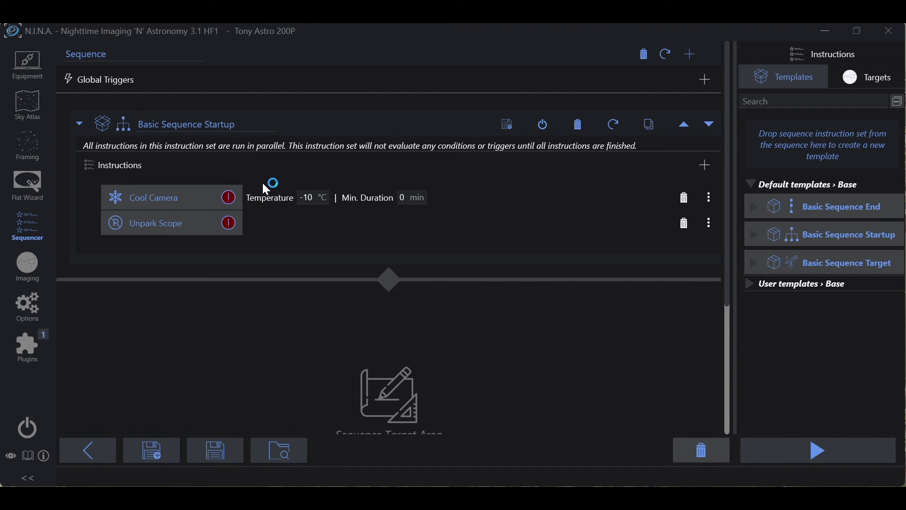
{"action": "left_click", "coordinate": [82, 128]}
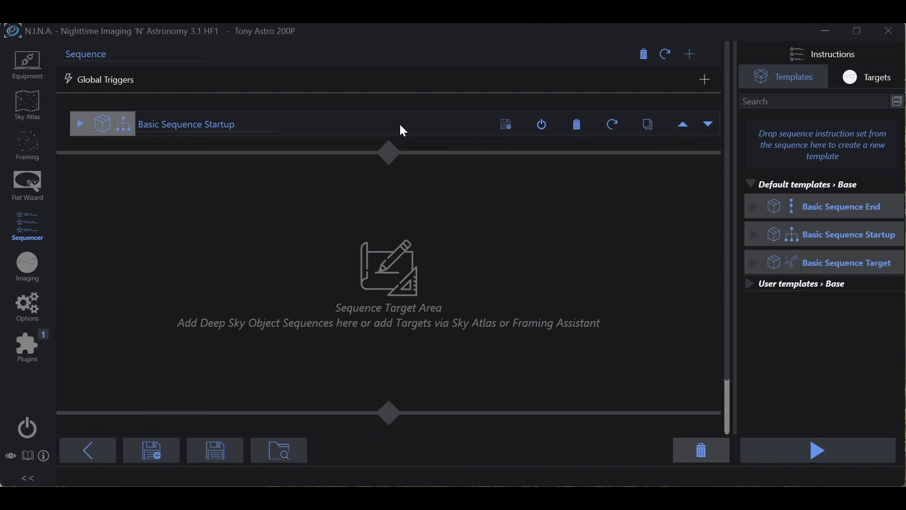
Add the Basic Sequence End template to the sequence end area, stripping out its annotations and External Script instruction, and collapse it.
{"action": "scroll", "coordinate": [445, 240], "scroll_direction": "down", "scroll_amount": 3}
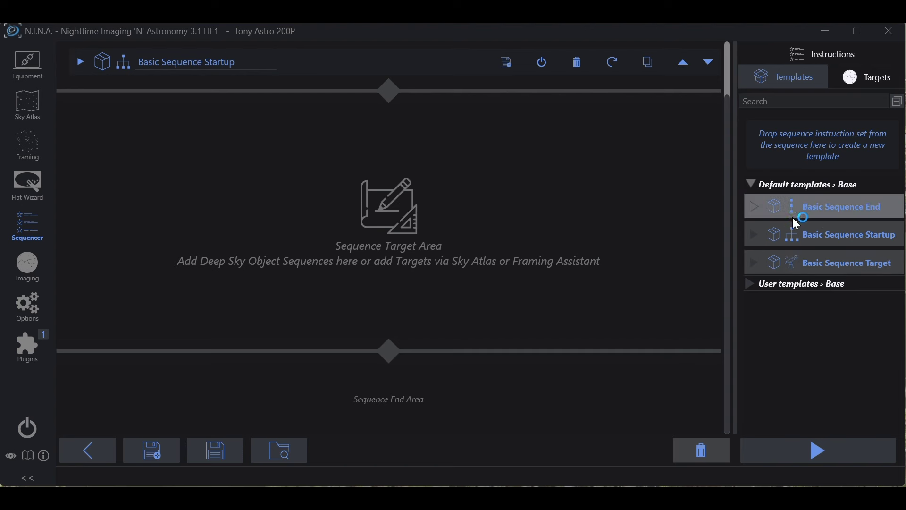
{"action": "left_click_drag", "start_coordinate": [792, 206], "coordinate": [273, 403]}
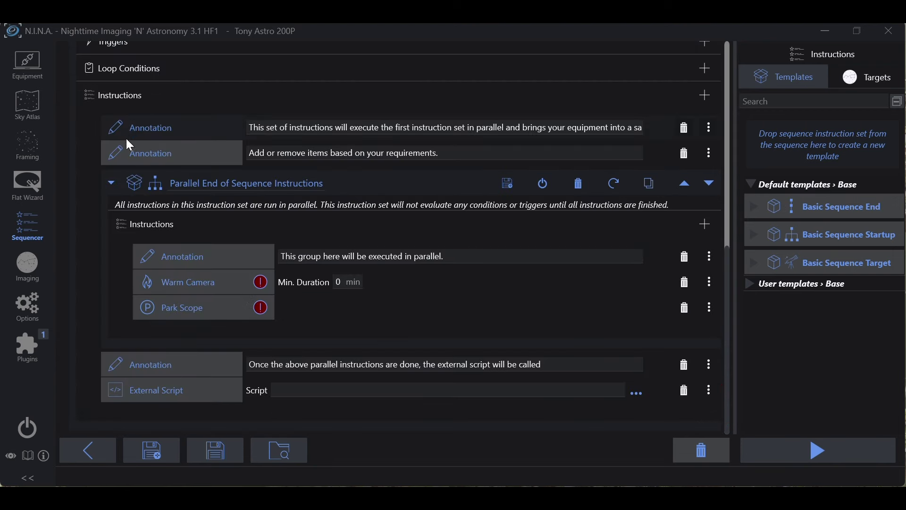
{"action": "scroll", "coordinate": [203, 102], "scroll_direction": "up", "scroll_amount": 1}
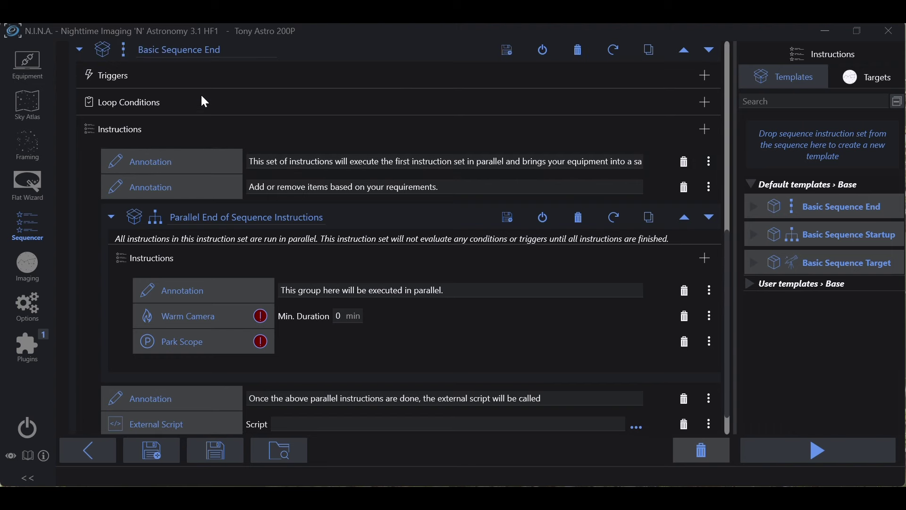
{"action": "left_click", "coordinate": [685, 162]}
{"action": "left_click", "coordinate": [685, 162]}
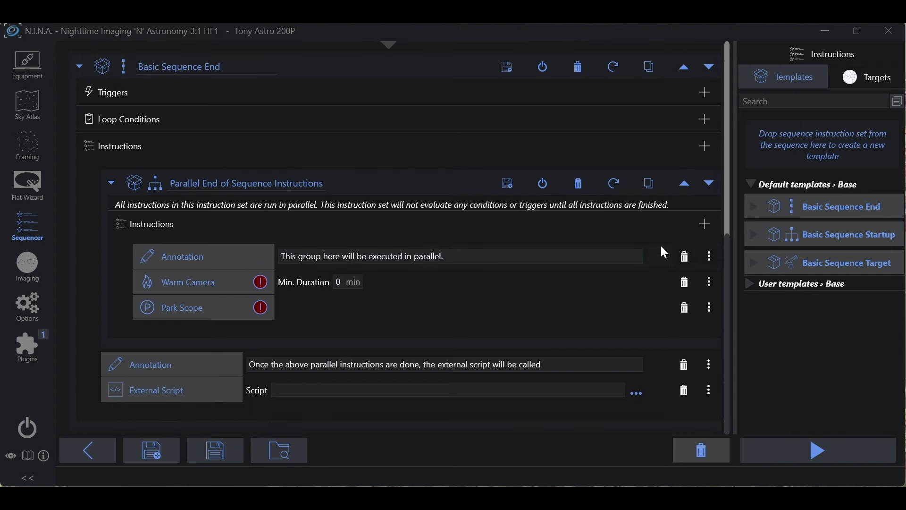
{"action": "left_click", "coordinate": [685, 257]}
{"action": "left_click", "coordinate": [687, 365]}
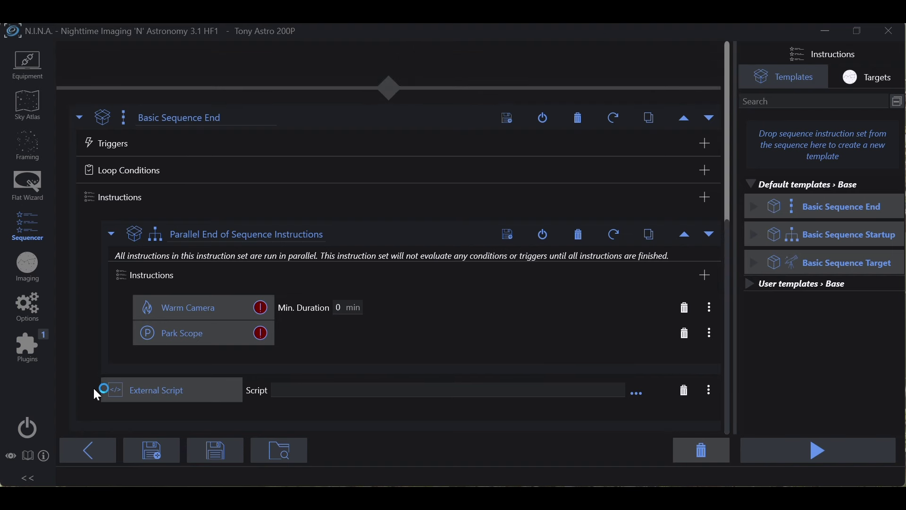
{"action": "left_click", "coordinate": [685, 391]}
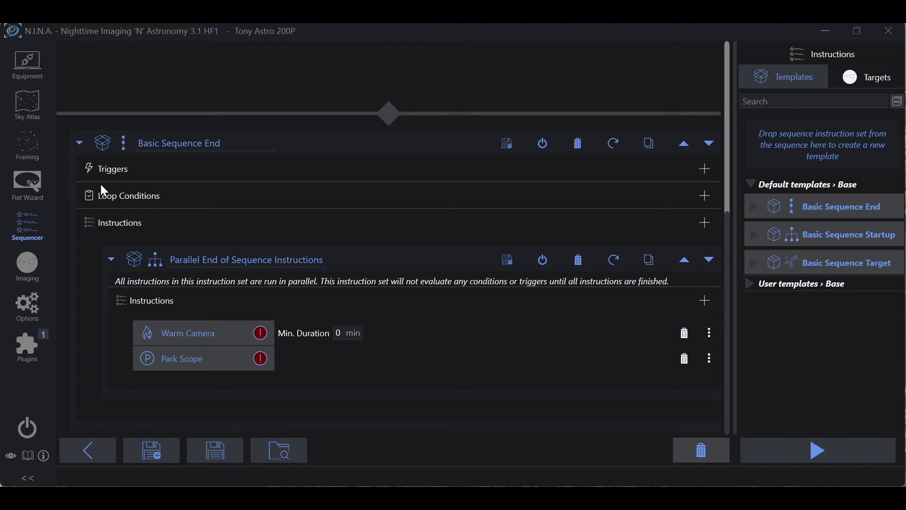
{"action": "left_click", "coordinate": [81, 148]}
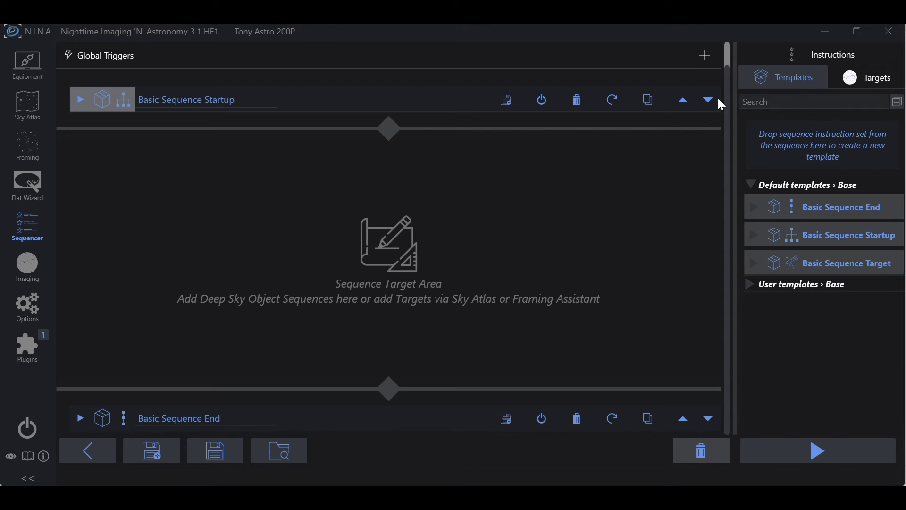
Browse the list of available sequence instructions, from instruction sets and Camera through Dome, Flat Device and Focuser.
{"action": "left_click", "coordinate": [807, 58]}
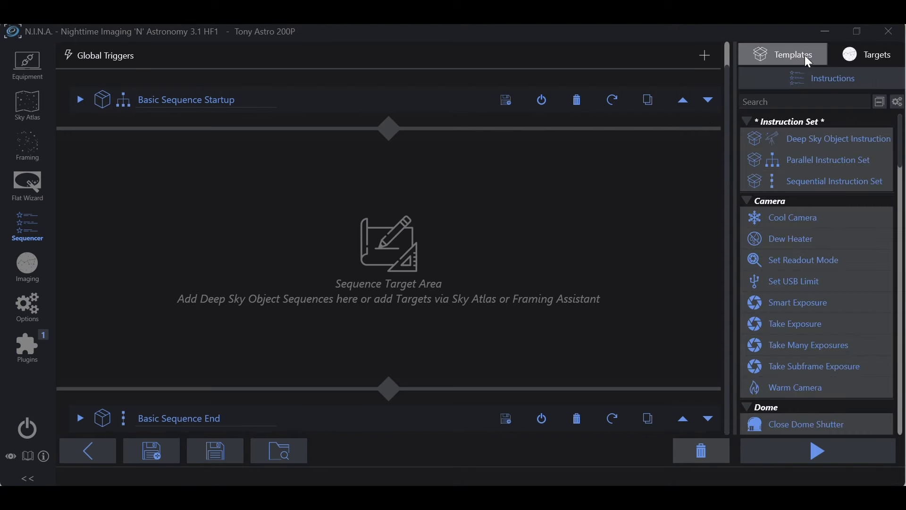
{"action": "scroll", "coordinate": [802, 168], "scroll_direction": "down", "scroll_amount": 10}
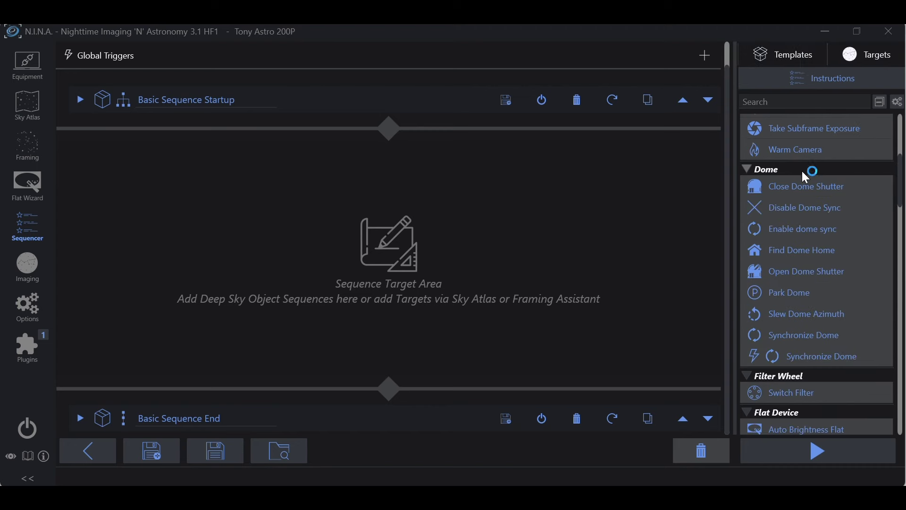
{"action": "scroll", "coordinate": [808, 179], "scroll_direction": "down", "scroll_amount": 15}
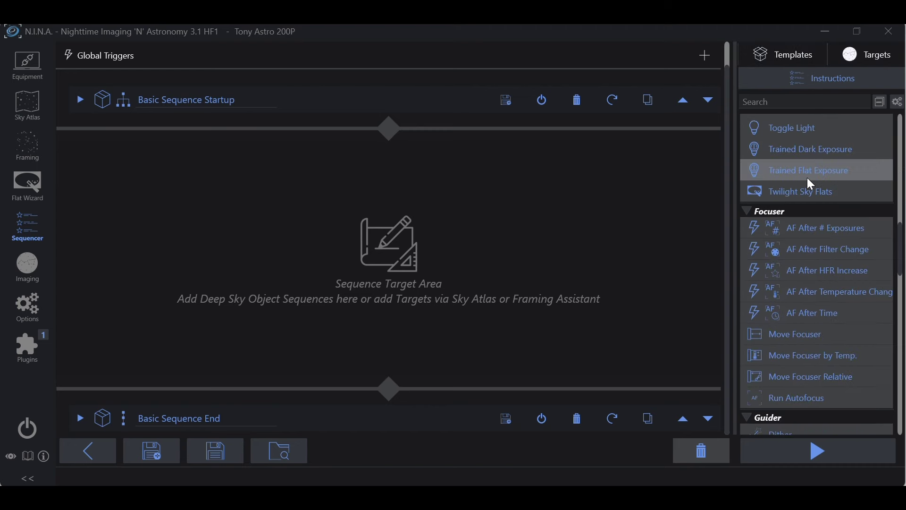
{"action": "scroll", "coordinate": [810, 184], "scroll_direction": "down", "scroll_amount": 8}
{"action": "scroll", "coordinate": [812, 255], "scroll_direction": "up", "scroll_amount": 10}
{"action": "scroll", "coordinate": [815, 261], "scroll_direction": "up", "scroll_amount": 20}
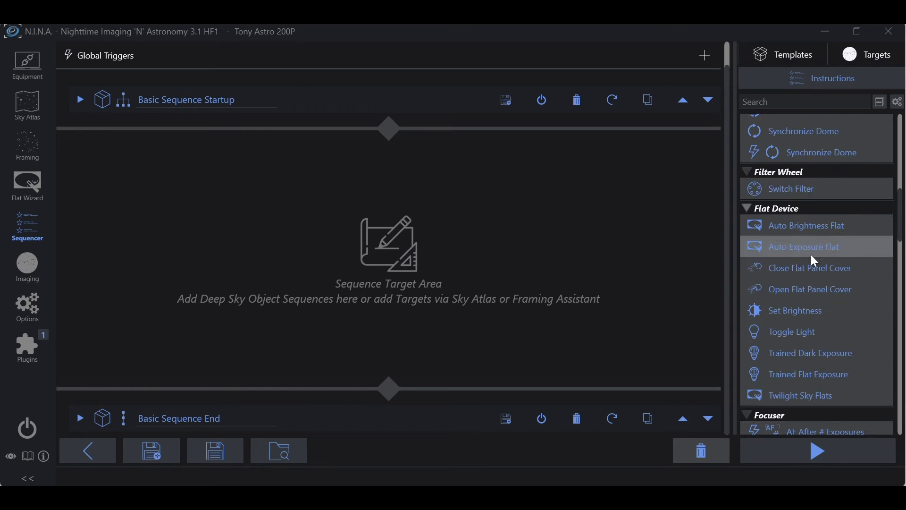
{"action": "scroll", "coordinate": [812, 256], "scroll_direction": "up", "scroll_amount": 1}
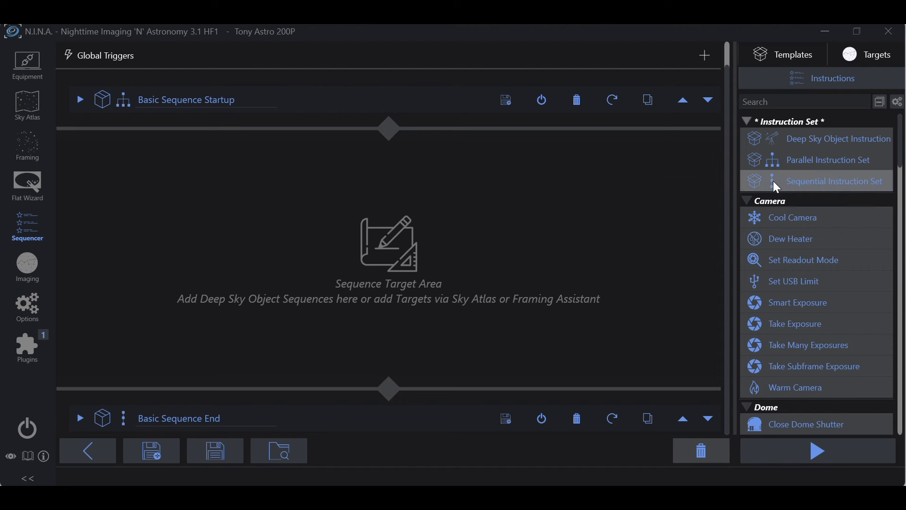
Place a Sequential Instruction Set in the target area and add a Take Exposure camera instruction to it.
{"action": "left_click_drag", "start_coordinate": [792, 184], "coordinate": [335, 246]}
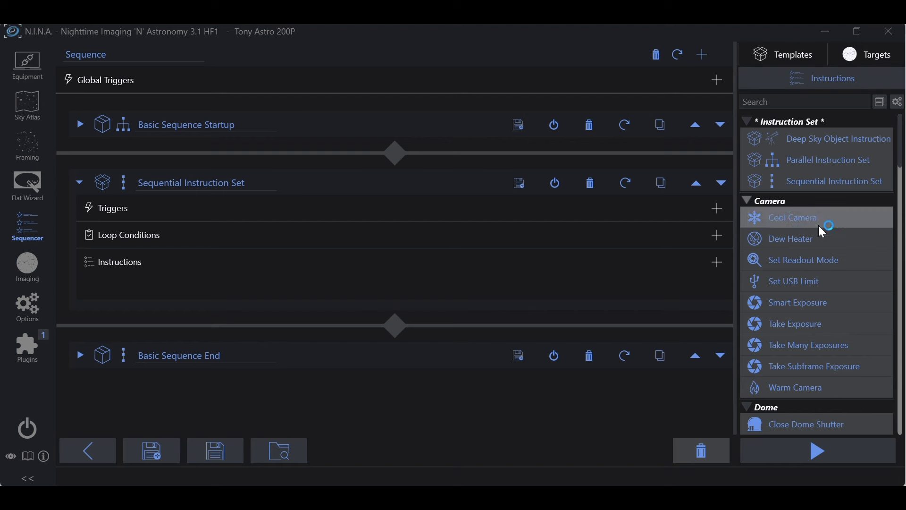
{"action": "mouse_move", "coordinate": [777, 326]}
{"action": "left_mouse_down"}
{"action": "mouse_move", "coordinate": [654, 289]}
{"action": "mouse_move", "coordinate": [567, 278]}
{"action": "mouse_move", "coordinate": [143, 279]}
{"action": "mouse_move", "coordinate": [580, 269]}
{"action": "mouse_move", "coordinate": [795, 309]}
{"action": "mouse_move", "coordinate": [793, 329]}
{"action": "left_mouse_up"}
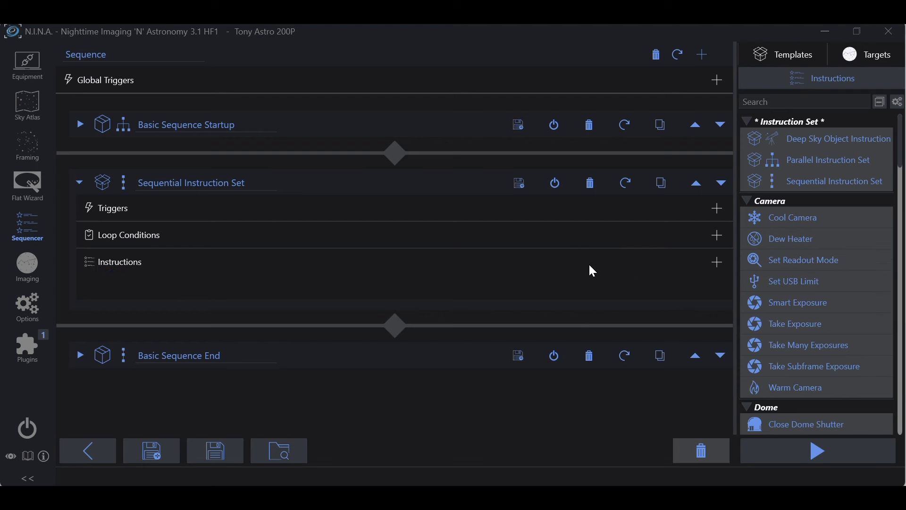
{"action": "left_click", "coordinate": [718, 264]}
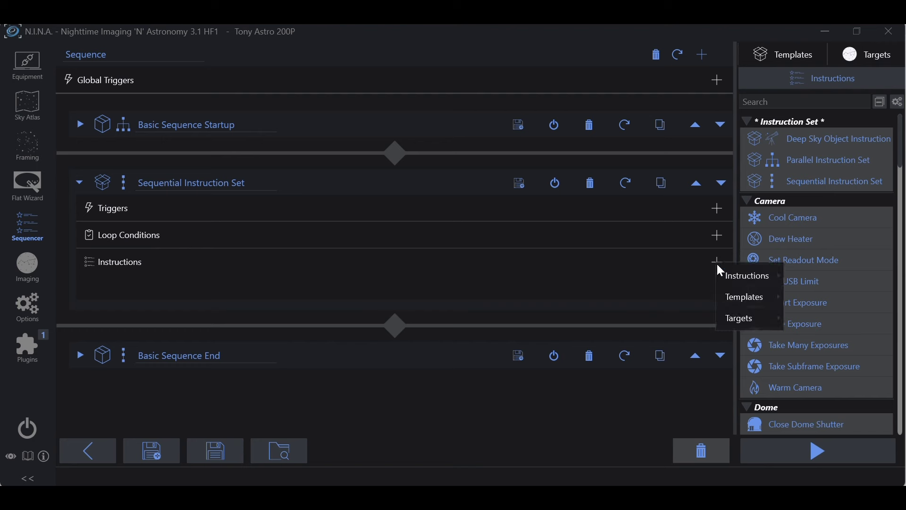
{"action": "mouse_move", "coordinate": [746, 279]}
{"action": "mouse_move", "coordinate": [798, 48]}
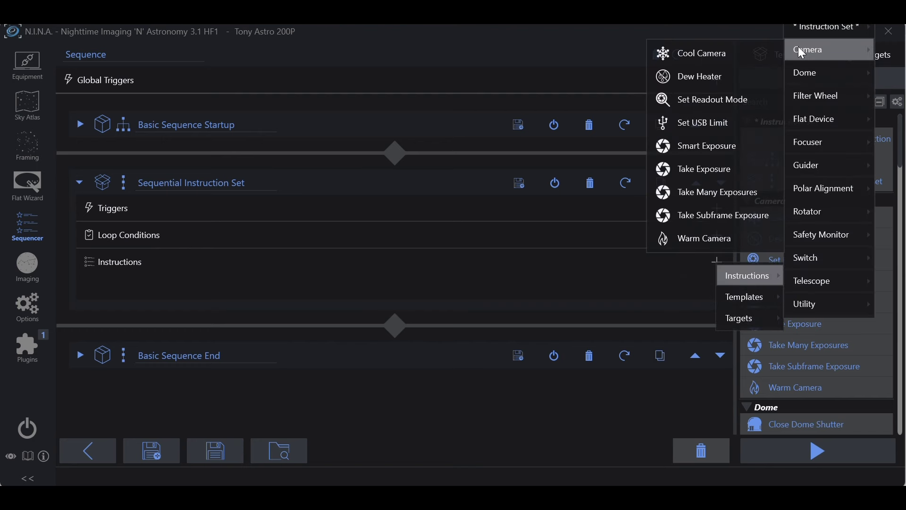
{"action": "left_click", "coordinate": [698, 171]}
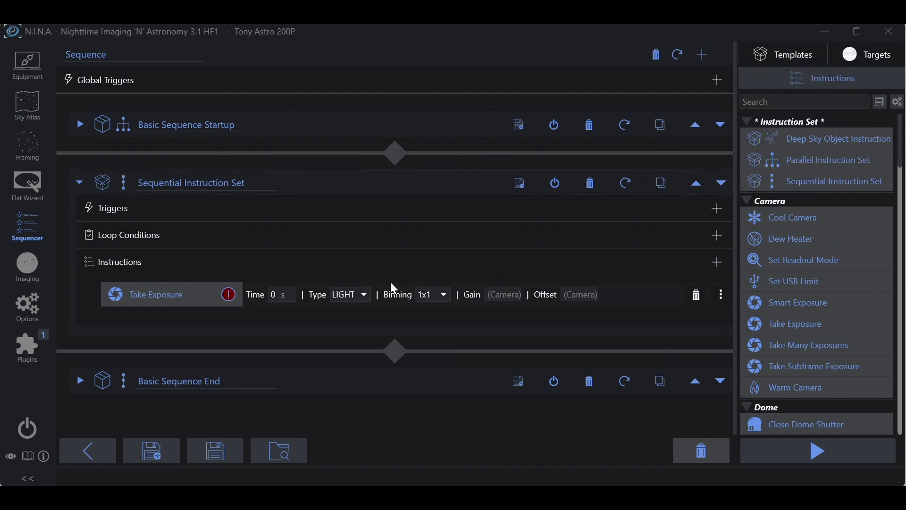
Set the Take Exposure instruction to a time of 30 s, gain 100 and offset 50.
{"action": "double_click", "coordinate": [284, 295]}
{"action": "type", "text": "30"}
{"action": "left_click", "coordinate": [510, 297]}
{"action": "type", "text": "100"}
{"action": "left_click", "coordinate": [581, 296]}
{"action": "type", "text": "50"}
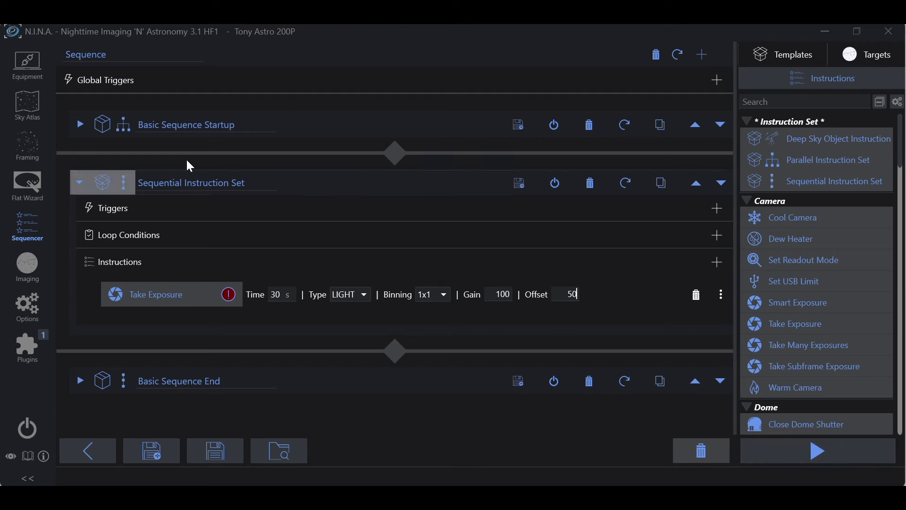
Review the instructions inside Basic Sequence Startup and Basic Sequence End, leaving all three sets collapsed.
{"action": "left_click", "coordinate": [80, 124]}
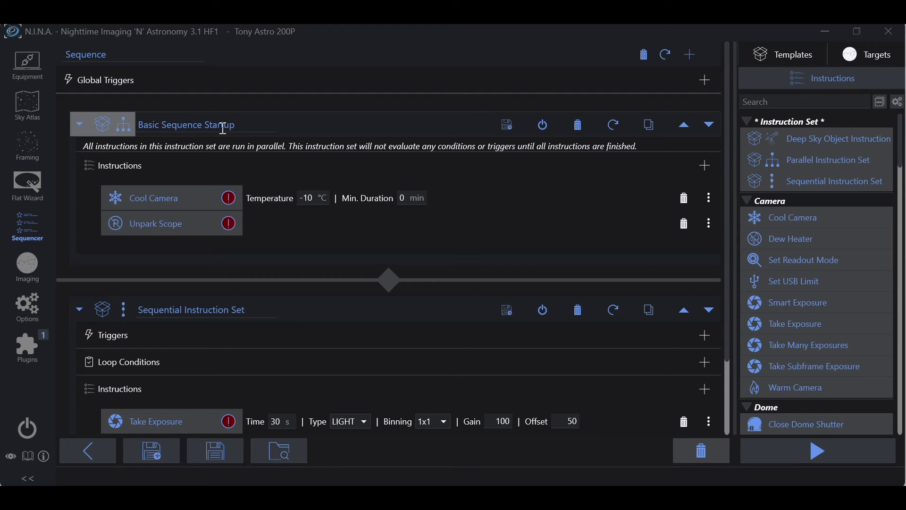
{"action": "left_click", "coordinate": [79, 124]}
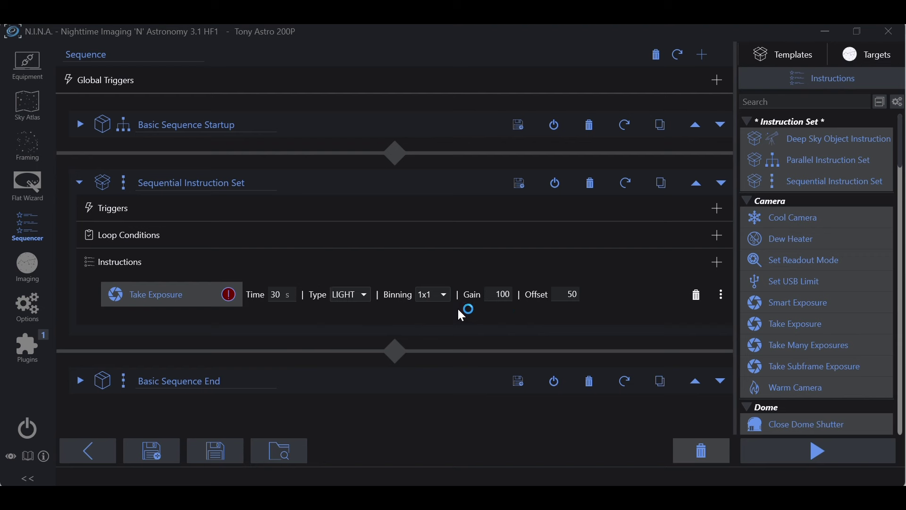
{"action": "left_click", "coordinate": [80, 182]}
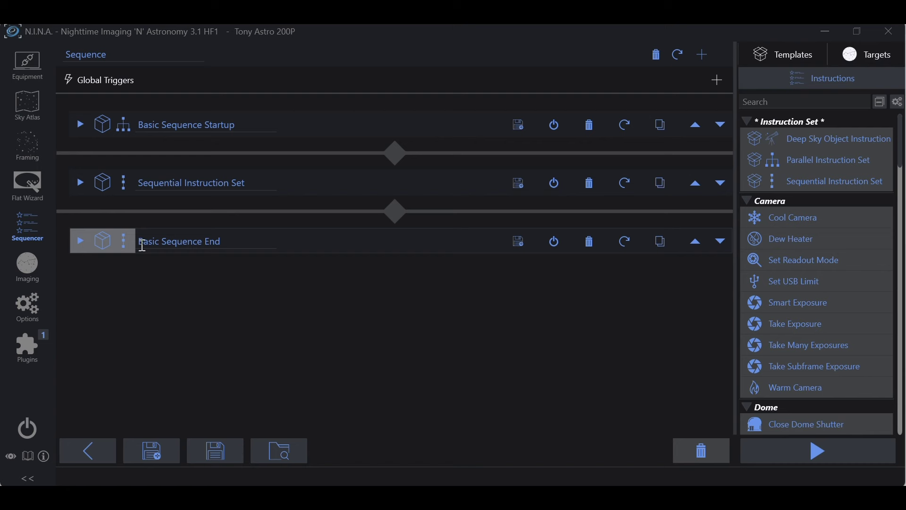
{"action": "left_click", "coordinate": [79, 242]}
{"action": "scroll", "coordinate": [392, 283], "scroll_direction": "down", "scroll_amount": 4}
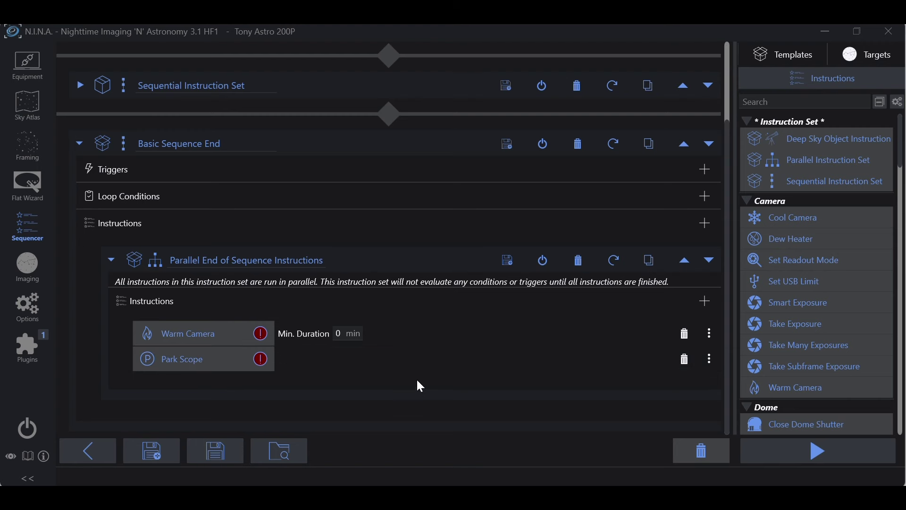
{"action": "left_click", "coordinate": [81, 144]}
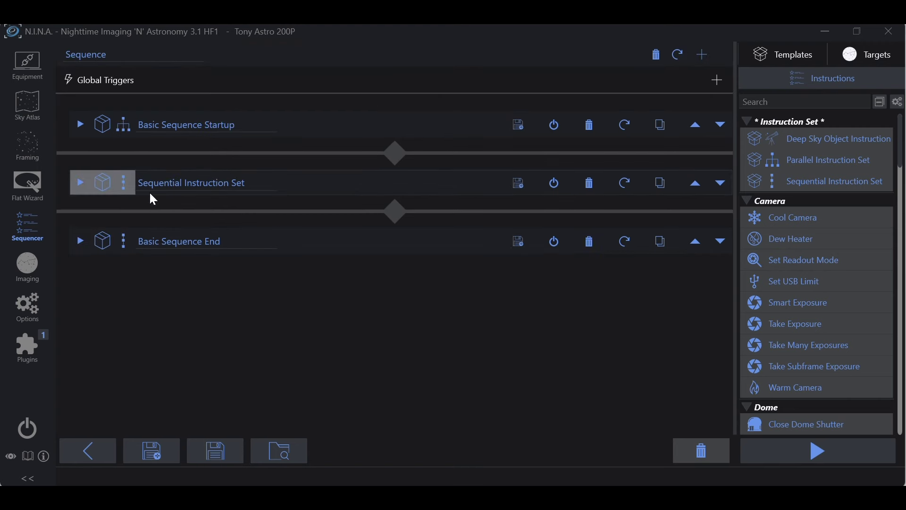
Expand the Sequential Instruction Set and add a Loop For Iterations condition with 10 iterations.
{"action": "left_click", "coordinate": [79, 181]}
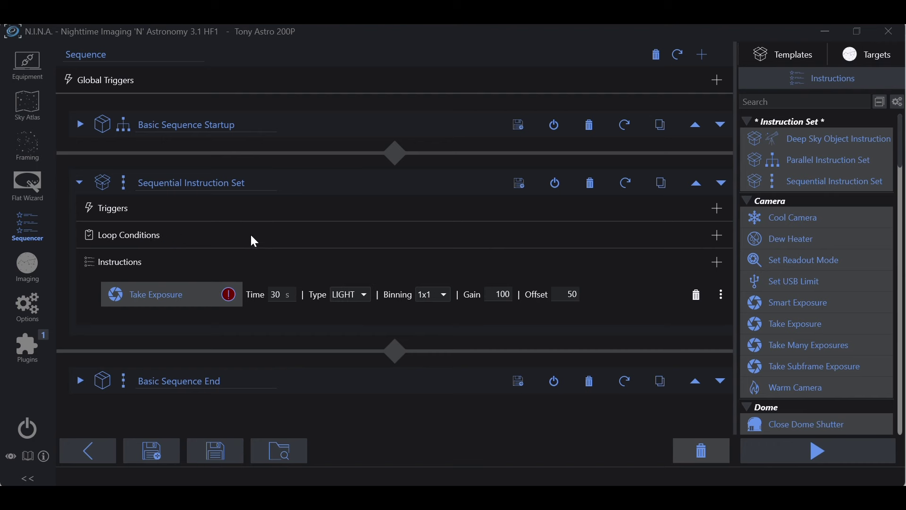
{"action": "left_click", "coordinate": [715, 236]}
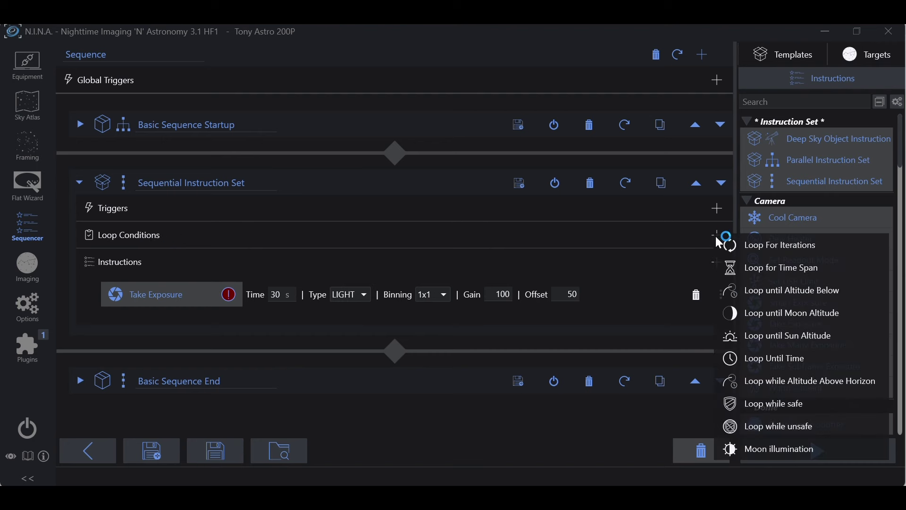
{"action": "left_click", "coordinate": [792, 250]}
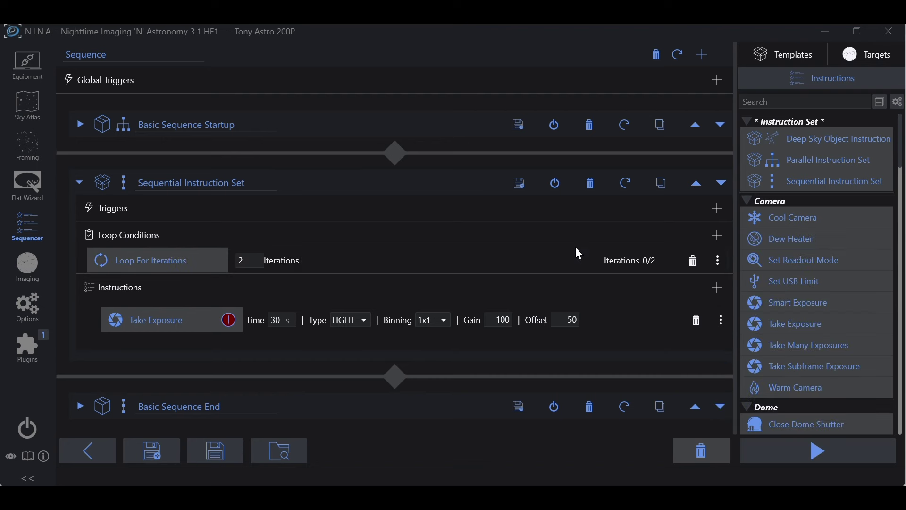
{"action": "double_click", "coordinate": [250, 260]}
{"action": "type", "text": "10"}
{"action": "double_click", "coordinate": [288, 320]}
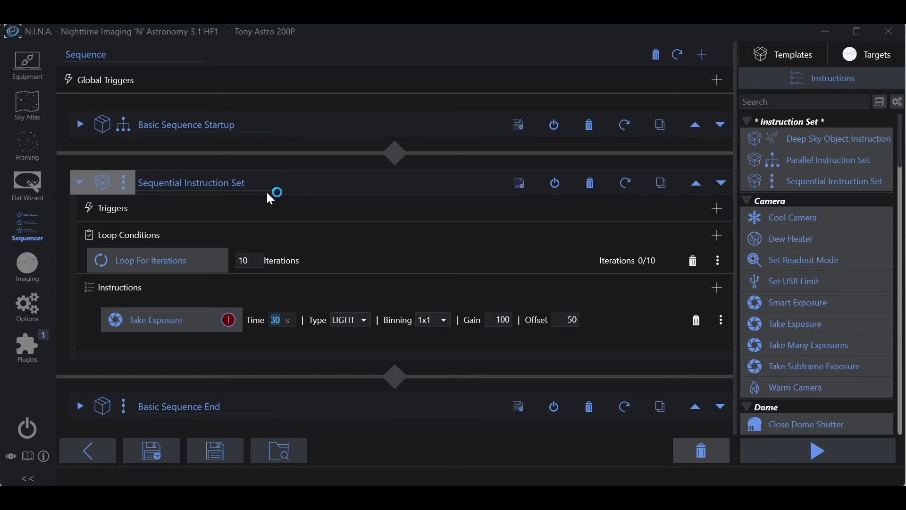
{"action": "left_click", "coordinate": [276, 327]}
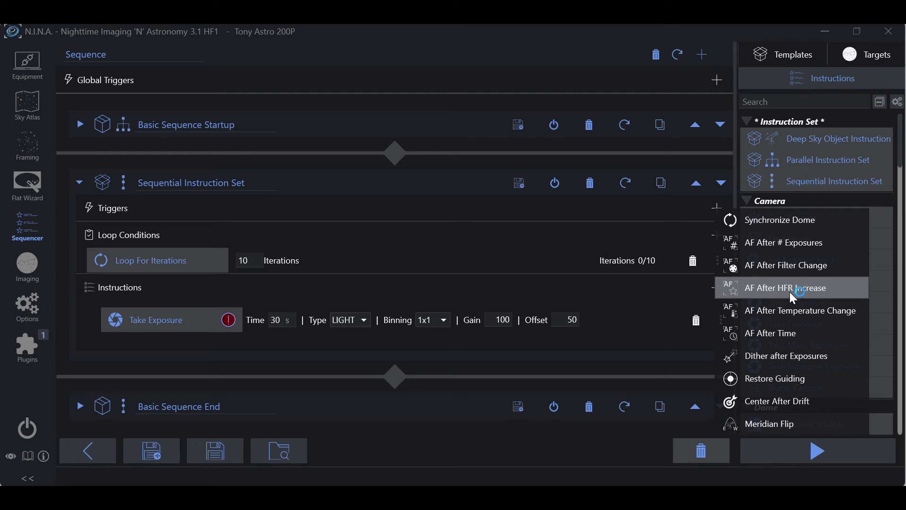
Add an AF After HFR Increase trigger to the Sequential Instruction Set and set its amount to 10%.
{"action": "left_click", "coordinate": [809, 290]}
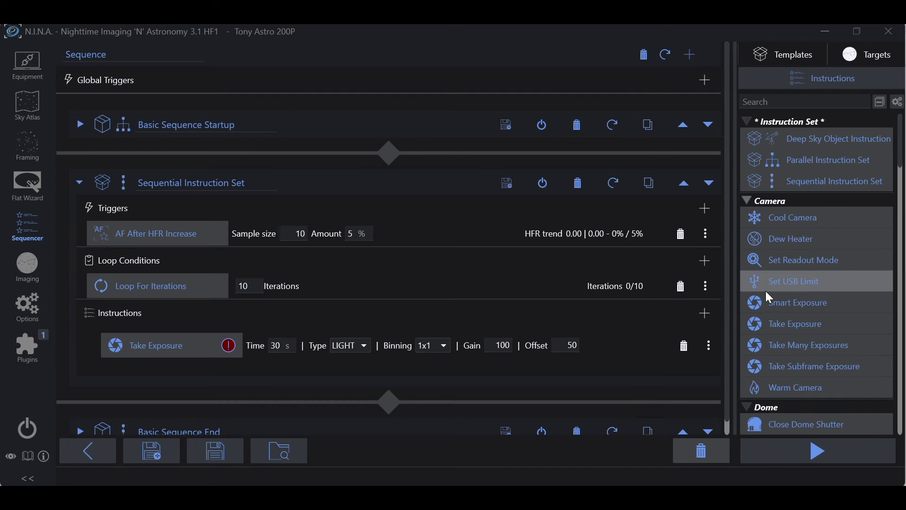
{"action": "double_click", "coordinate": [355, 232]}
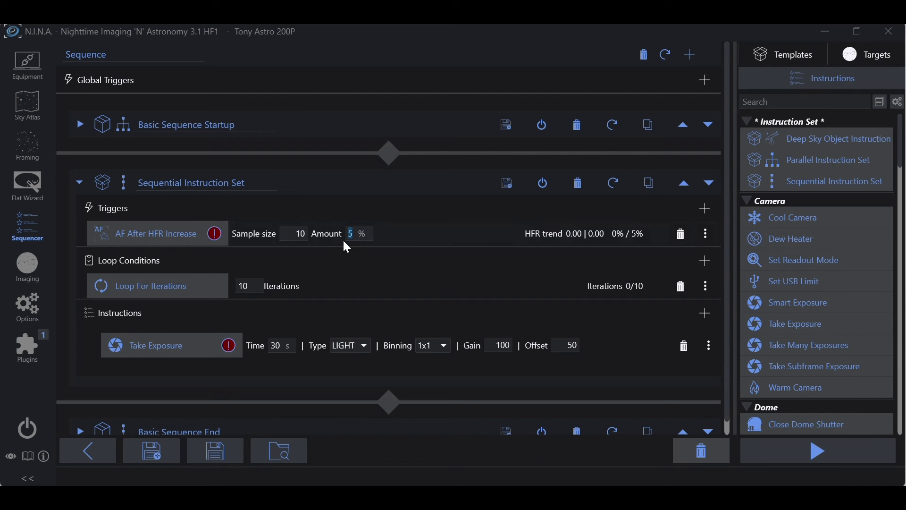
{"action": "type", "text": "10"}
{"action": "left_click", "coordinate": [357, 234]}
Add a Dither after Exposures trigger to the Sequential Instruction Set and set it to dither after 2 exposures.
{"action": "scroll", "coordinate": [438, 279], "scroll_direction": "down", "scroll_amount": 1}
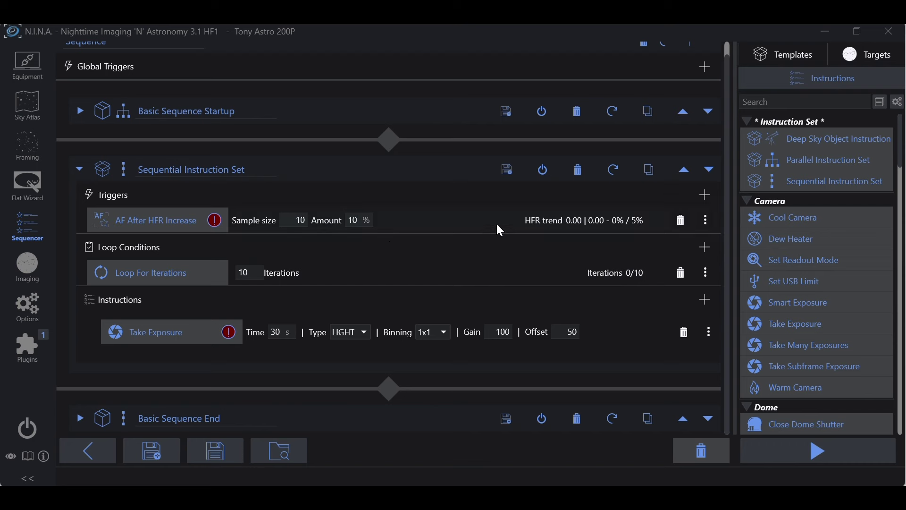
{"action": "left_click", "coordinate": [705, 195]}
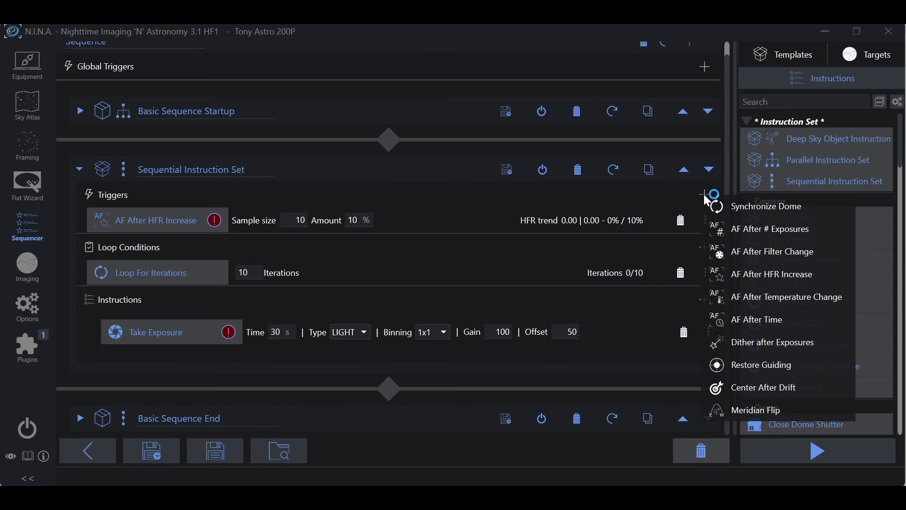
{"action": "left_click", "coordinate": [771, 351]}
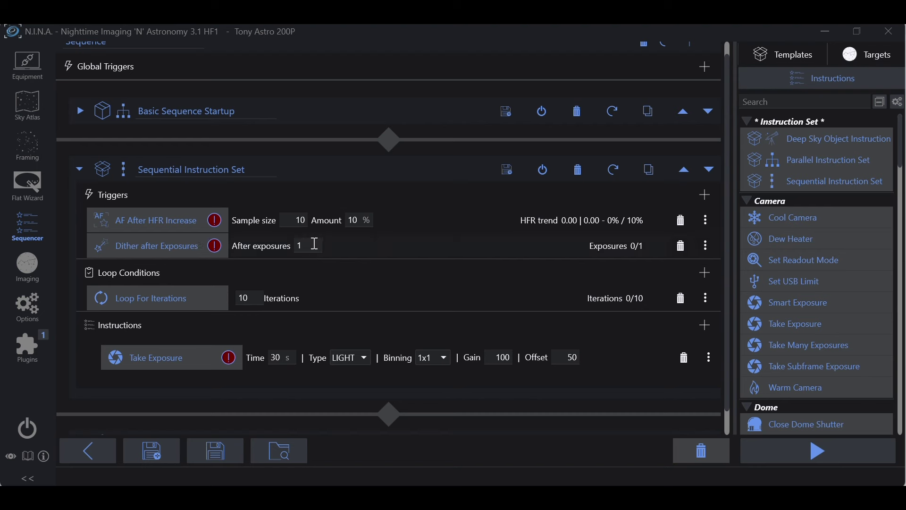
{"action": "key", "text": "BackSpace"}
{"action": "type", "text": "2"}
{"action": "left_click", "coordinate": [260, 300]}
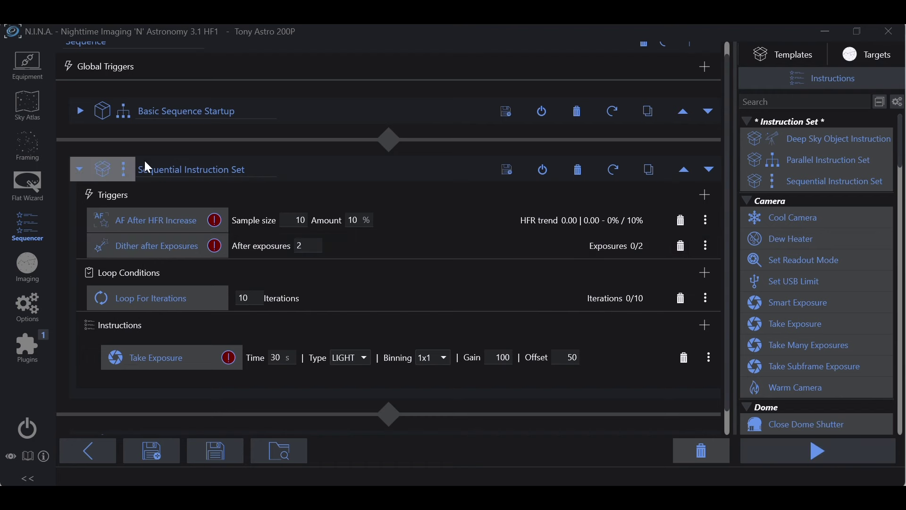
{"action": "left_click", "coordinate": [79, 116]}
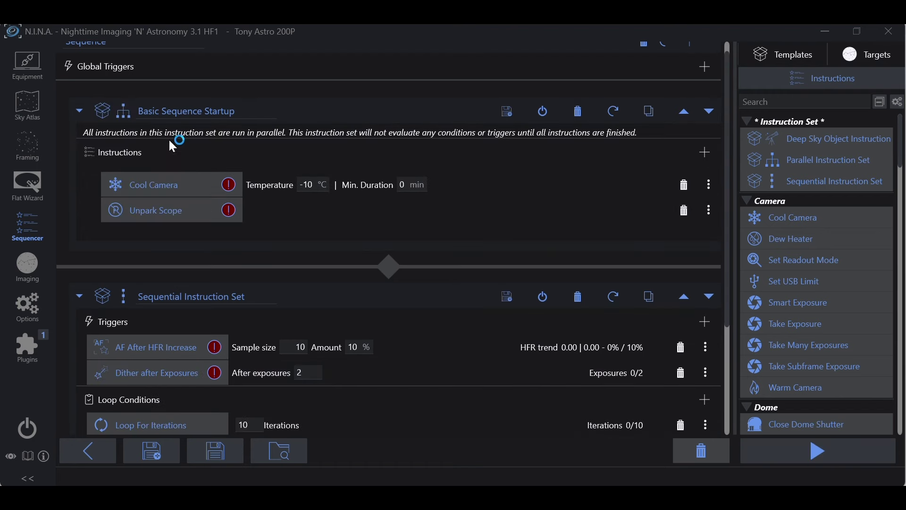
{"action": "left_click", "coordinate": [77, 112]}
{"action": "left_click", "coordinate": [78, 112]}
{"action": "left_click", "coordinate": [80, 112]}
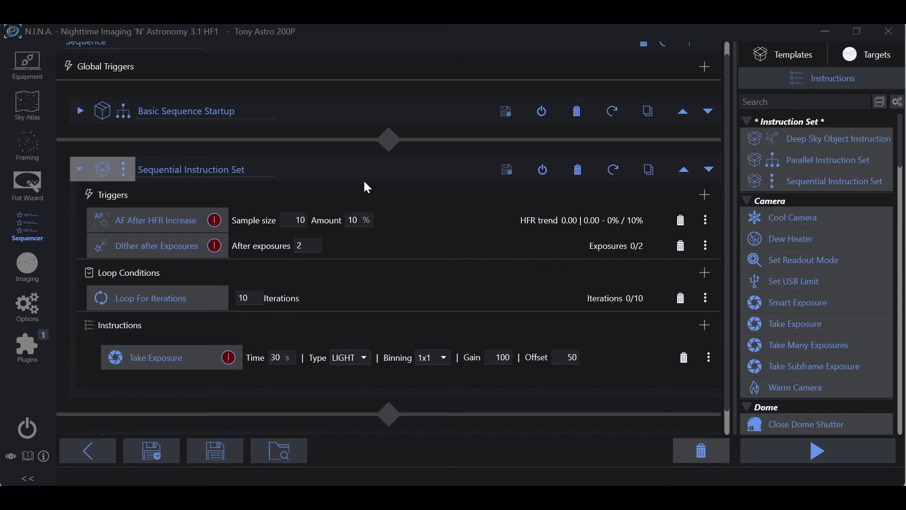
Add a Take Many Exposures instruction to the Sequential Instruction Set and set its exposure count to 10.
{"action": "scroll", "coordinate": [359, 185], "scroll_direction": "down", "scroll_amount": 1}
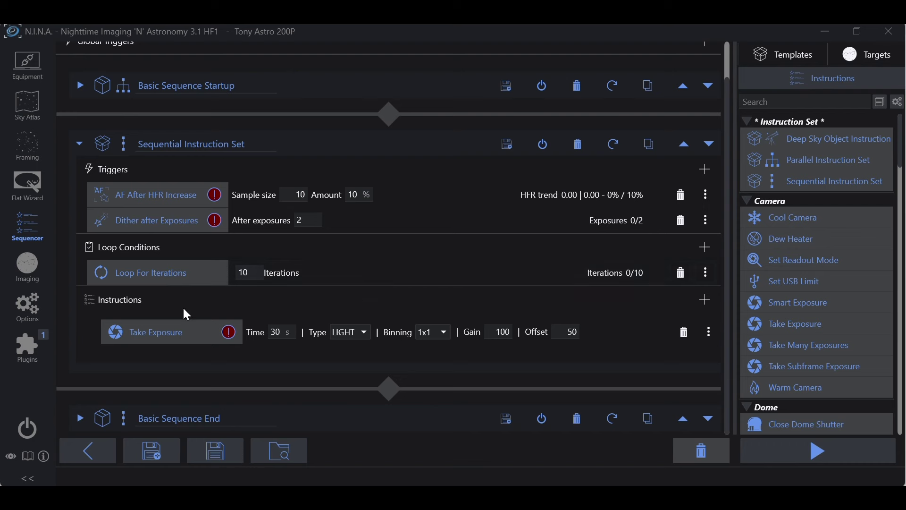
{"action": "left_click", "coordinate": [702, 300]}
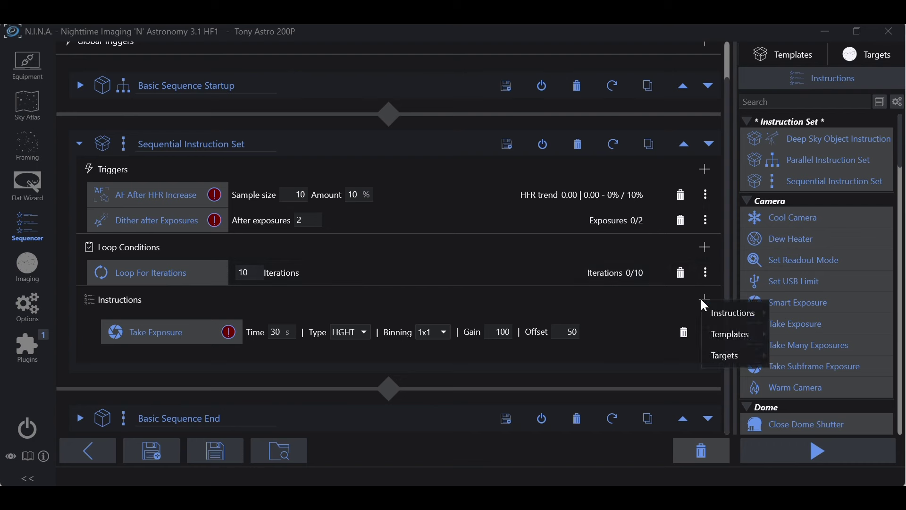
{"action": "mouse_move", "coordinate": [737, 311]}
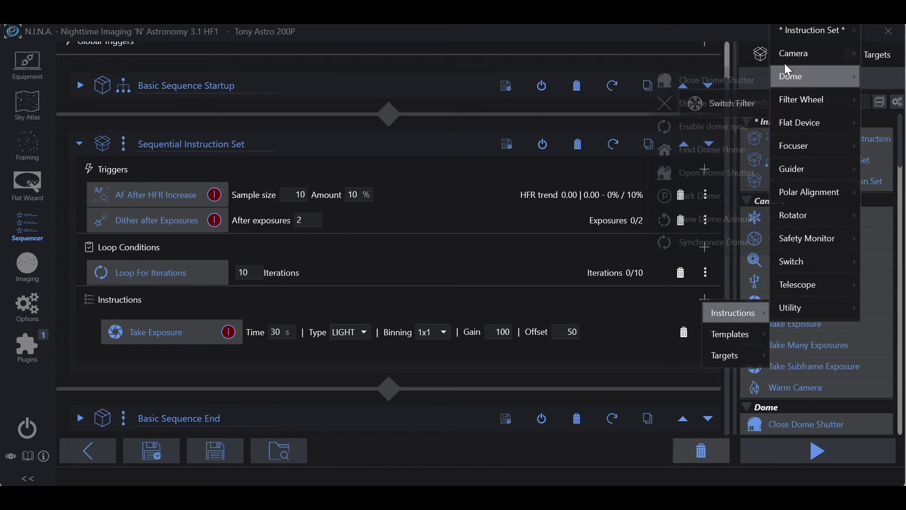
{"action": "mouse_move", "coordinate": [786, 55]}
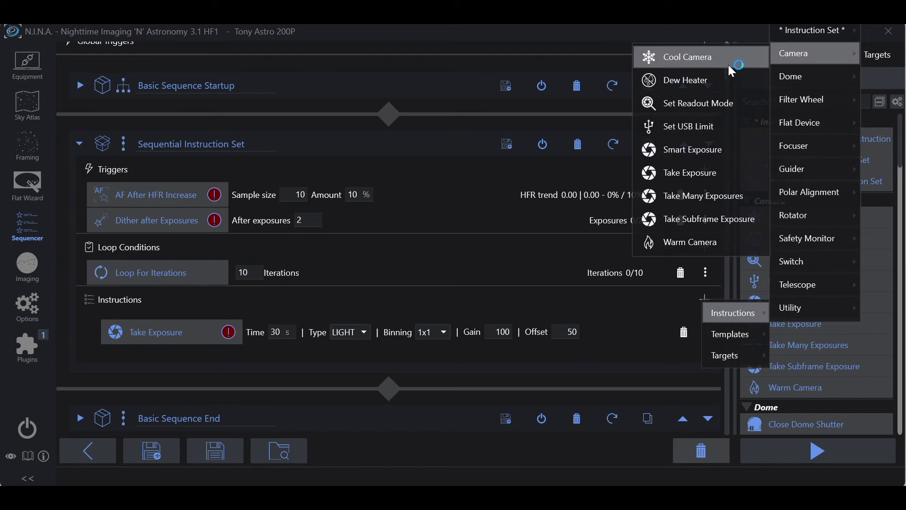
{"action": "left_click", "coordinate": [685, 197]}
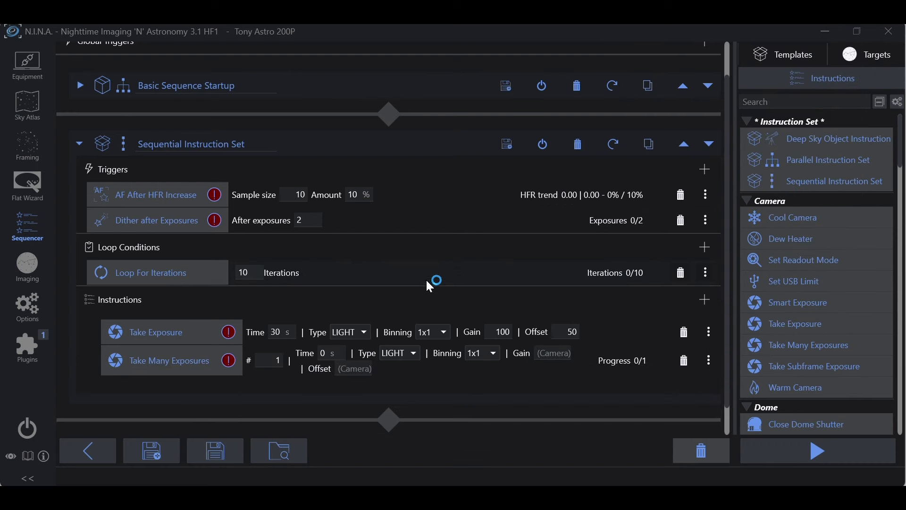
{"action": "left_click", "coordinate": [276, 361]}
{"action": "type", "text": "0"}
Set the Take Many Exposures instruction to a time of 30 s, gain 100 and offset 50.
{"action": "left_click", "coordinate": [330, 355]}
{"action": "key", "text": "BackSpace"}
{"action": "type", "text": "30"}
{"action": "left_click", "coordinate": [551, 354]}
{"action": "type", "text": "1"}
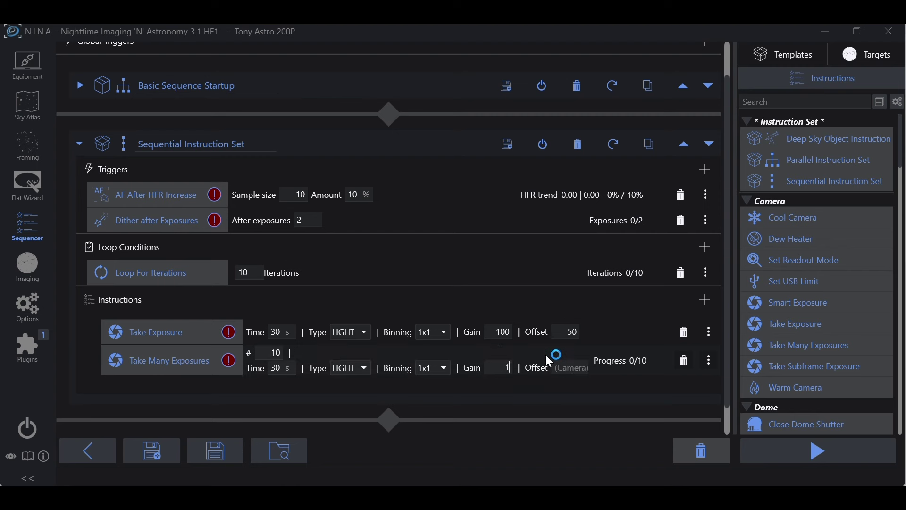
{"action": "type", "text": "00"}
{"action": "left_click", "coordinate": [571, 367]}
{"action": "type", "text": "50"}
{"action": "left_click", "coordinate": [492, 330]}
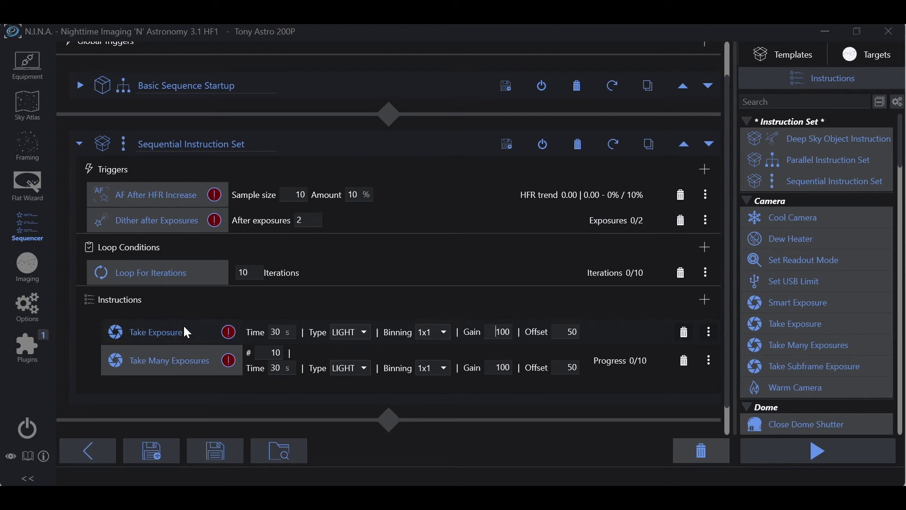
Delete the Take Exposure instruction and the Loop For Iterations condition from the Sequential Instruction Set.
{"action": "left_click", "coordinate": [685, 333]}
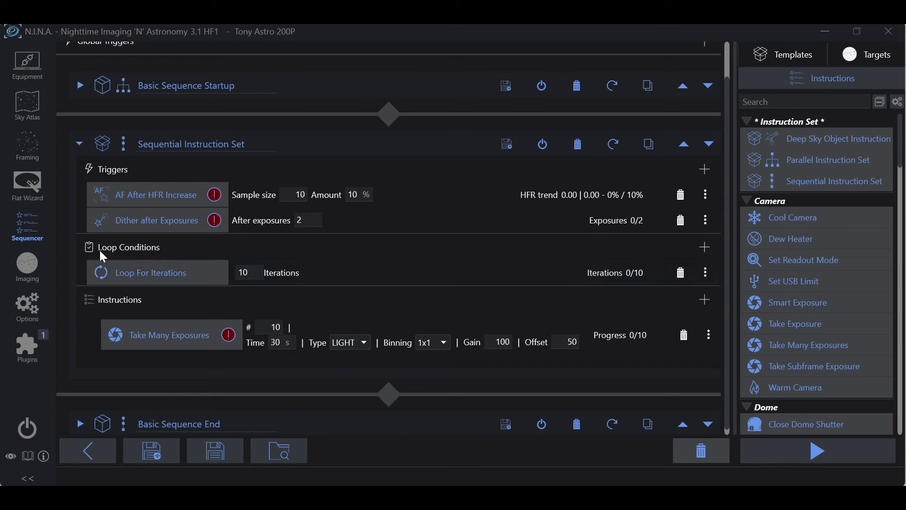
{"action": "left_click", "coordinate": [681, 273]}
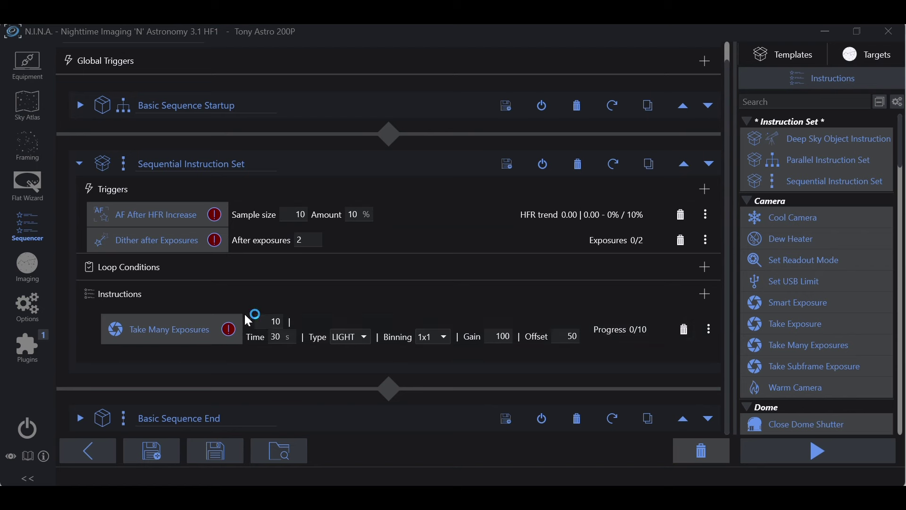
{"action": "left_click", "coordinate": [273, 325]}
Add a Switch Filter instruction, place it before Take Many Exposures and set its filter to L.
{"action": "left_click", "coordinate": [705, 293]}
{"action": "mouse_move", "coordinate": [722, 306]}
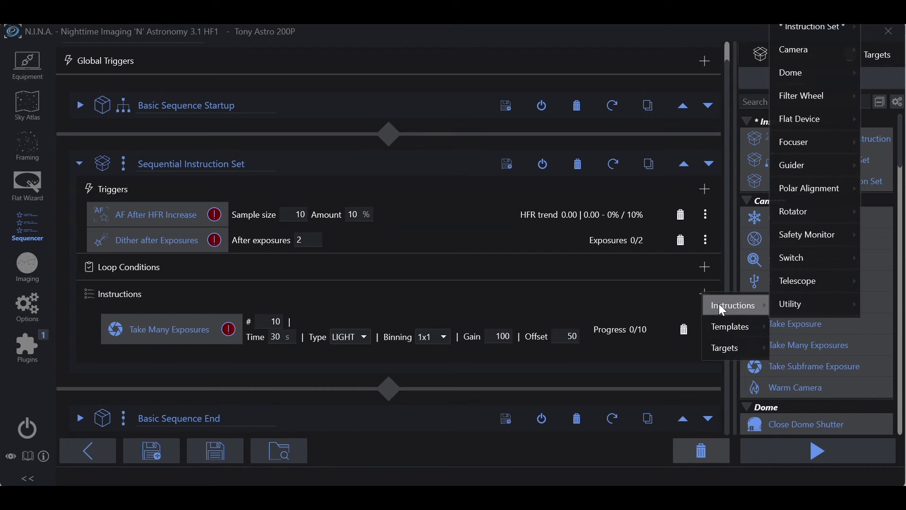
{"action": "mouse_move", "coordinate": [802, 105]}
{"action": "left_click", "coordinate": [743, 101]}
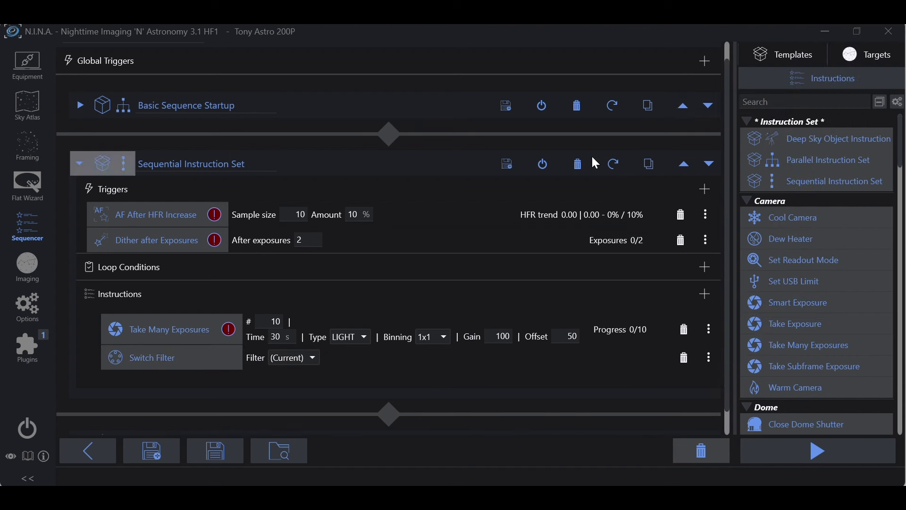
{"action": "left_click_drag", "start_coordinate": [188, 358], "coordinate": [191, 326]}
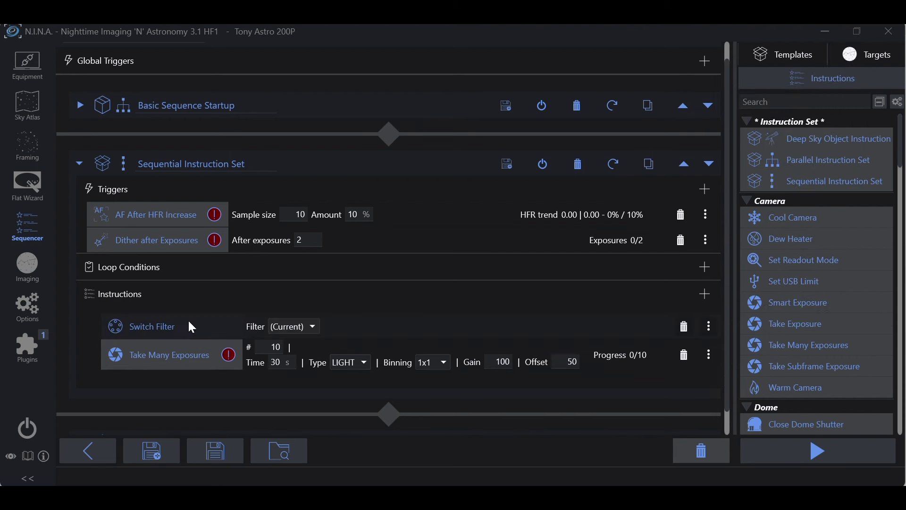
{"action": "left_click", "coordinate": [302, 327]}
{"action": "left_click", "coordinate": [300, 350]}
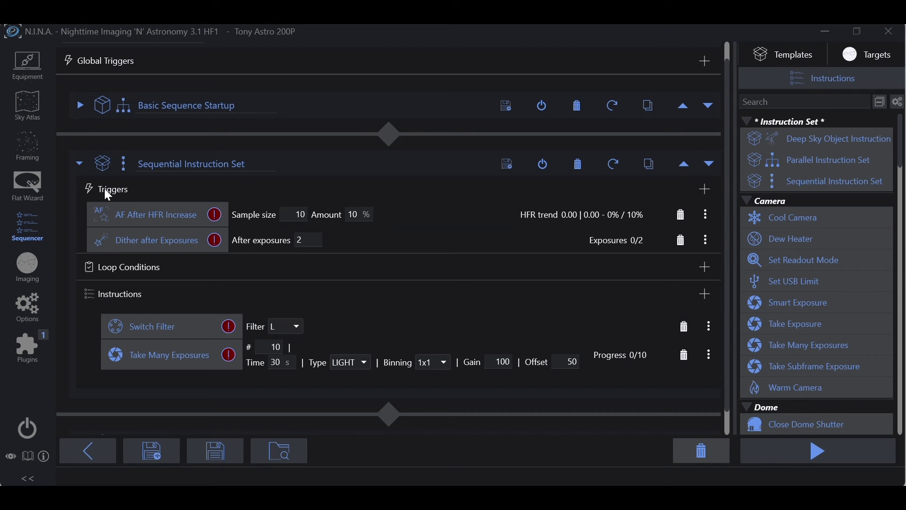
Add an AF After Filter Change trigger to the Sequential Instruction Set.
{"action": "left_click", "coordinate": [705, 189]}
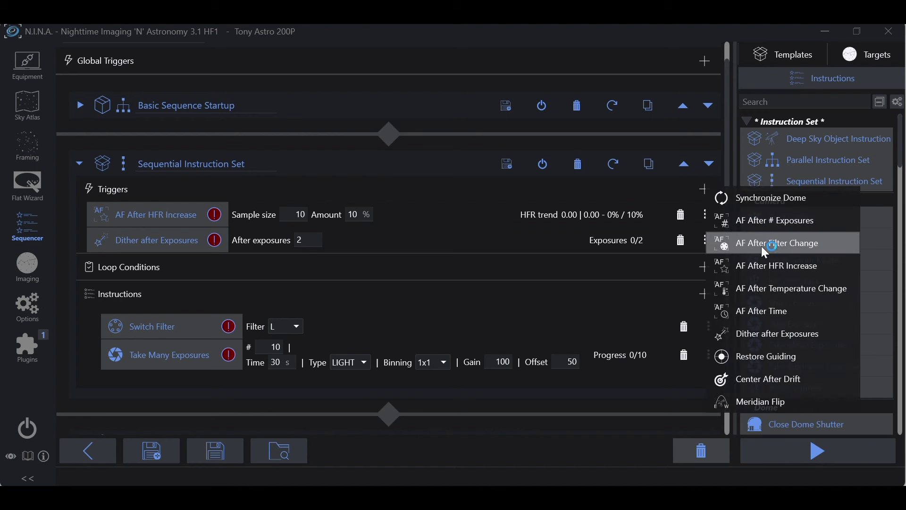
{"action": "left_click", "coordinate": [777, 245]}
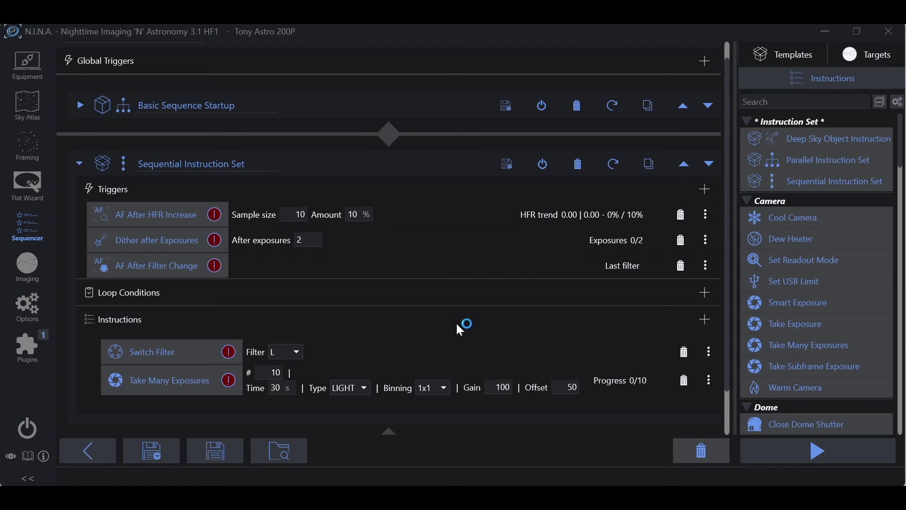
Add a Smart Exposure instruction to the Sequential Instruction Set and set its exposure count to 10.
{"action": "left_click", "coordinate": [705, 320]}
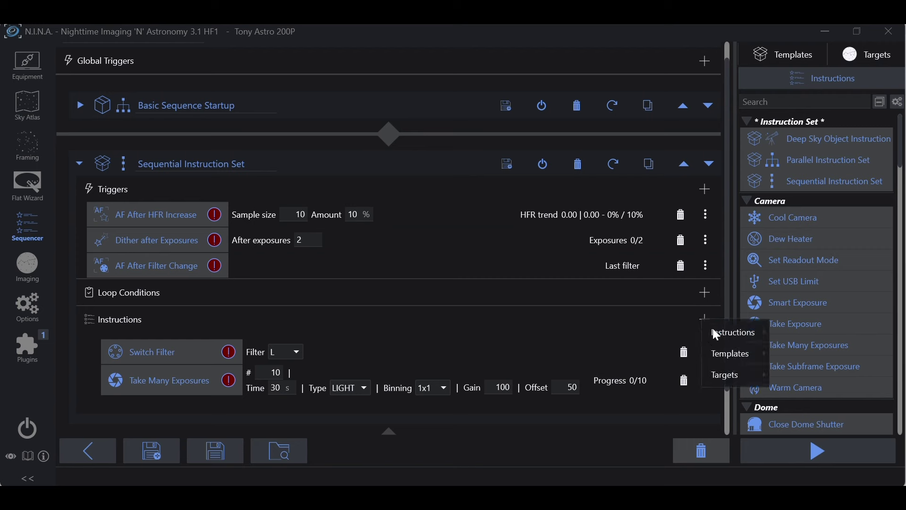
{"action": "mouse_move", "coordinate": [718, 335]}
{"action": "mouse_move", "coordinate": [787, 77]}
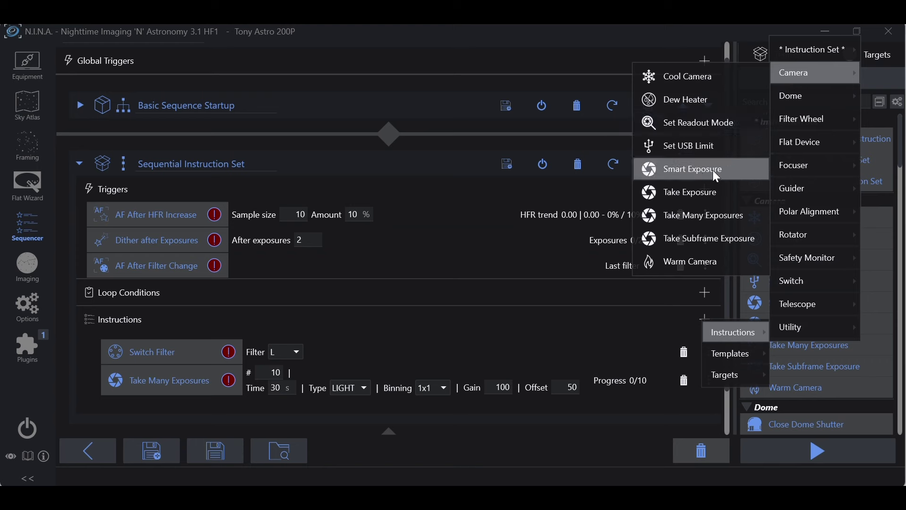
{"action": "left_click", "coordinate": [683, 172]}
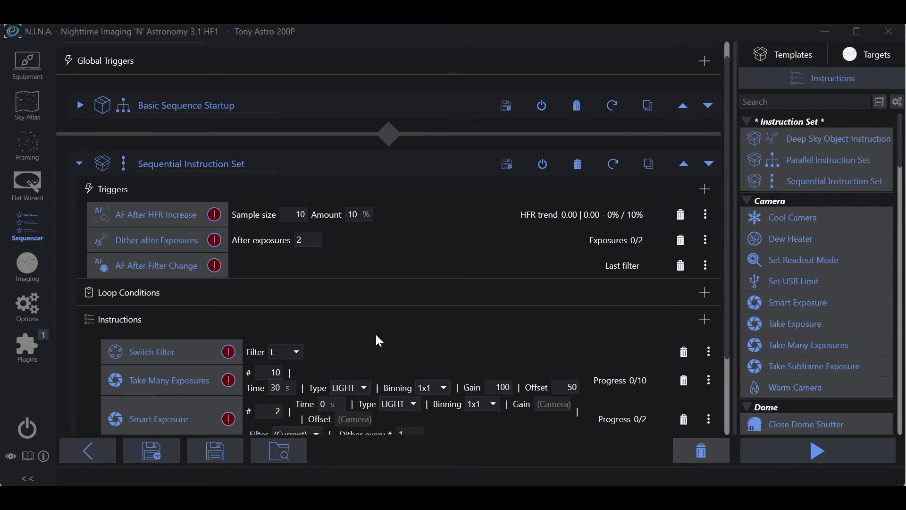
{"action": "scroll", "coordinate": [378, 336], "scroll_direction": "down", "scroll_amount": 1}
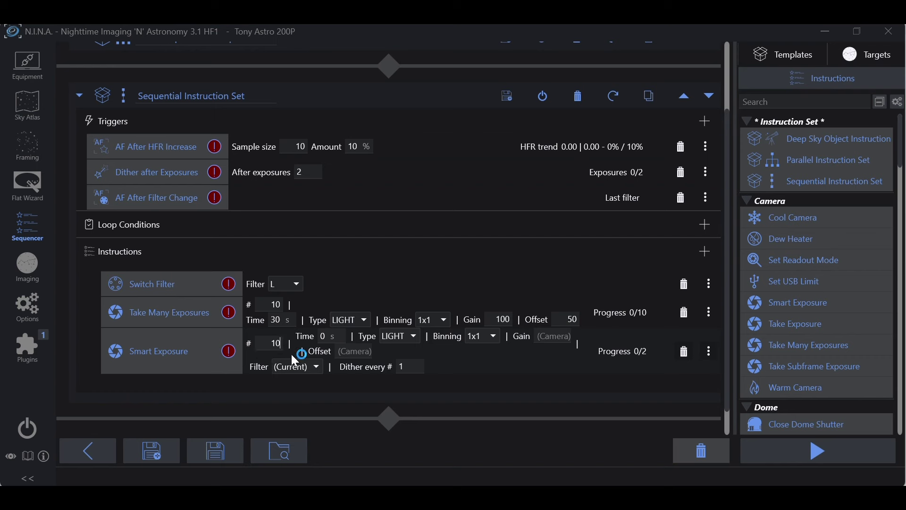
Set the Smart Exposure instruction to a time of 30 s, gain 100 and offset 50.
{"action": "left_click", "coordinate": [325, 337]}
{"action": "key", "text": "BackSpace"}
{"action": "type", "text": "30"}
{"action": "left_click", "coordinate": [547, 338]}
{"action": "type", "text": "100"}
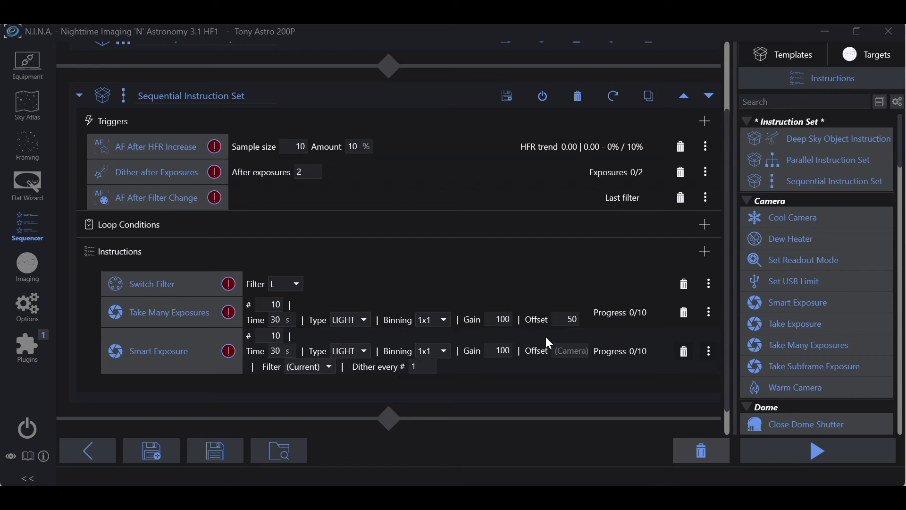
{"action": "left_click", "coordinate": [570, 352]}
{"action": "type", "text": "50"}
Set the Smart Exposure filter to L and its dithering to every 2 exposures.
{"action": "left_click", "coordinate": [321, 371]}
{"action": "left_click", "coordinate": [309, 397]}
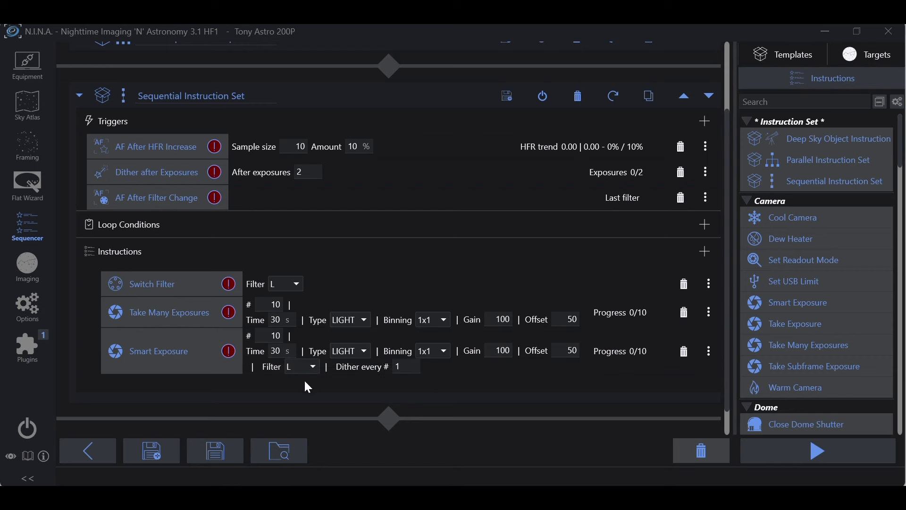
{"action": "left_click", "coordinate": [304, 367]}
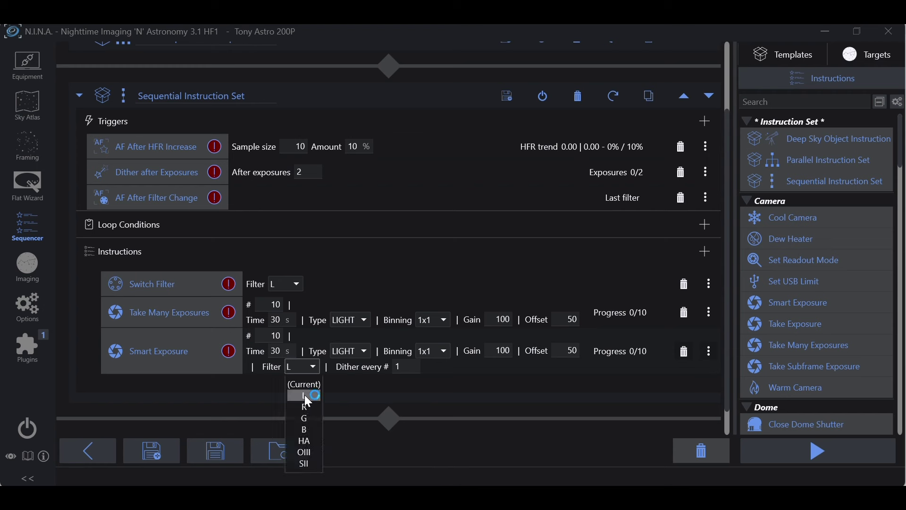
{"action": "left_click", "coordinate": [304, 396]}
{"action": "left_click", "coordinate": [410, 366]}
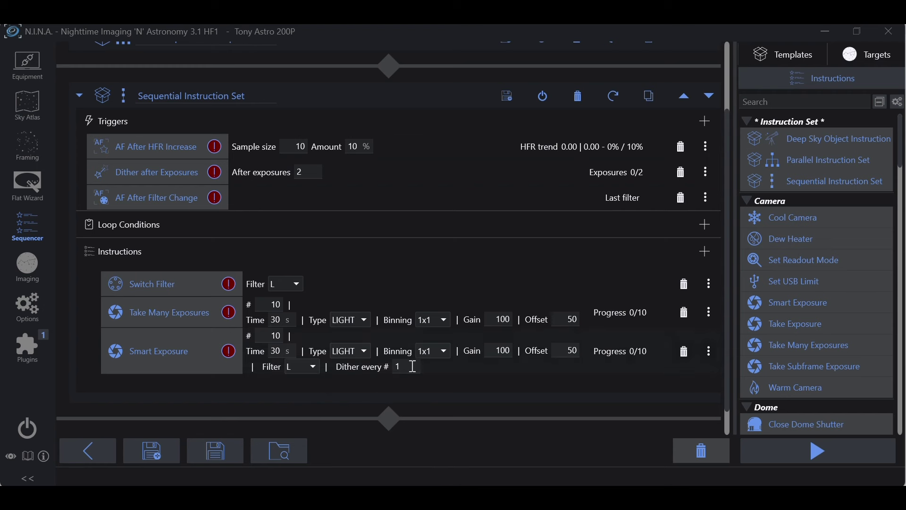
{"action": "key", "text": "BackSpace"}
{"action": "type", "text": "2"}
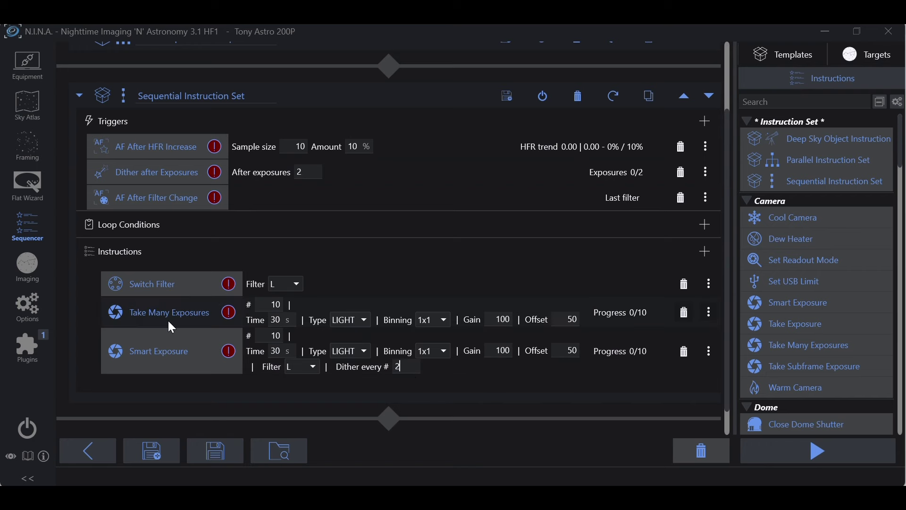
Delete the Take Many Exposures and Switch Filter instructions and the Dither after Exposures trigger, keeping Smart Exposure.
{"action": "left_click", "coordinate": [685, 312]}
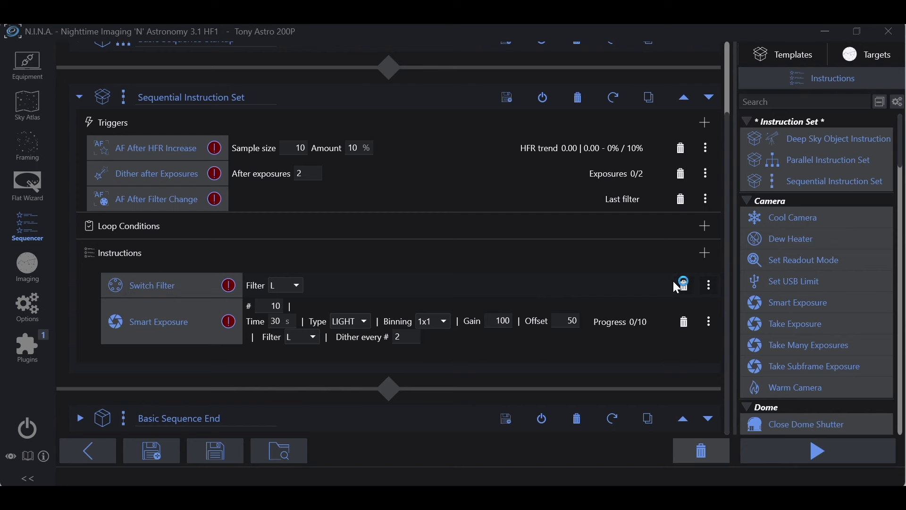
{"action": "left_click", "coordinate": [684, 285]}
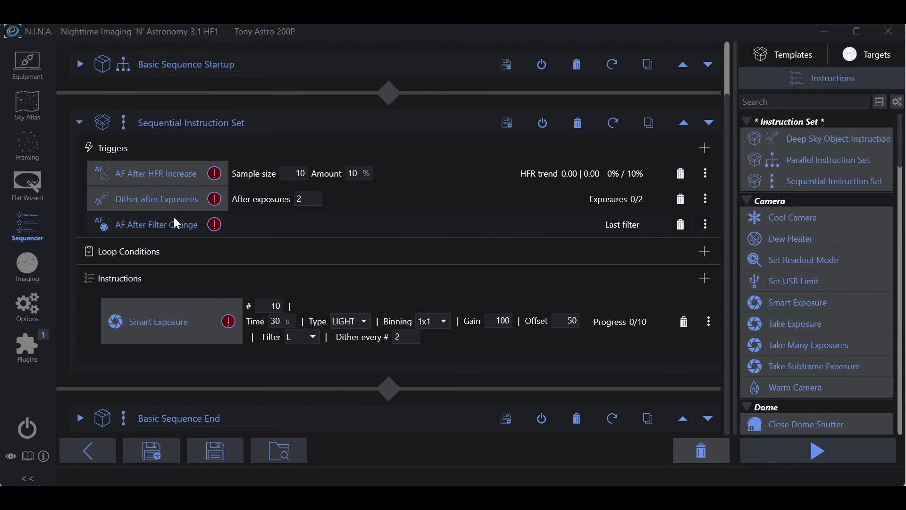
{"action": "left_click", "coordinate": [681, 201]}
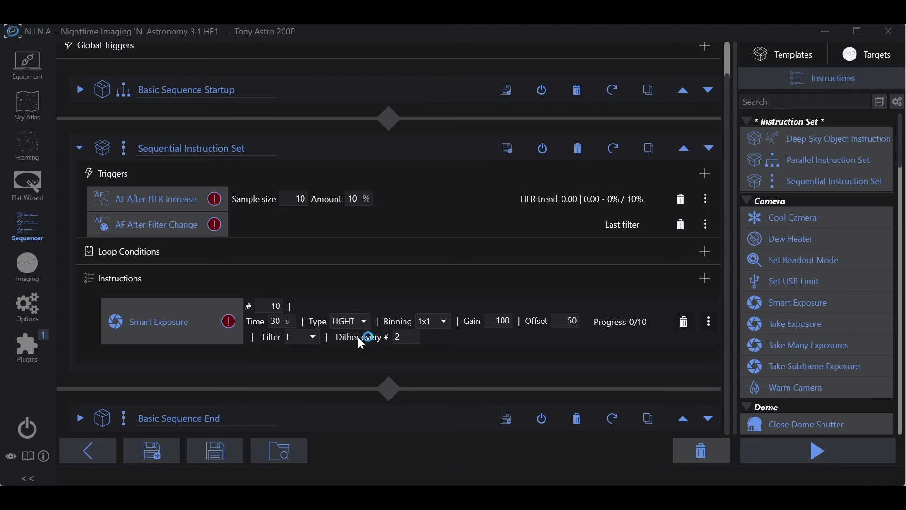
{"action": "left_click", "coordinate": [406, 336]}
{"action": "left_click", "coordinate": [414, 338]}
Add three more Smart Exposure instructions below the existing one in the Sequential Instruction Set.
{"action": "left_click", "coordinate": [705, 279]}
{"action": "mouse_move", "coordinate": [737, 290]}
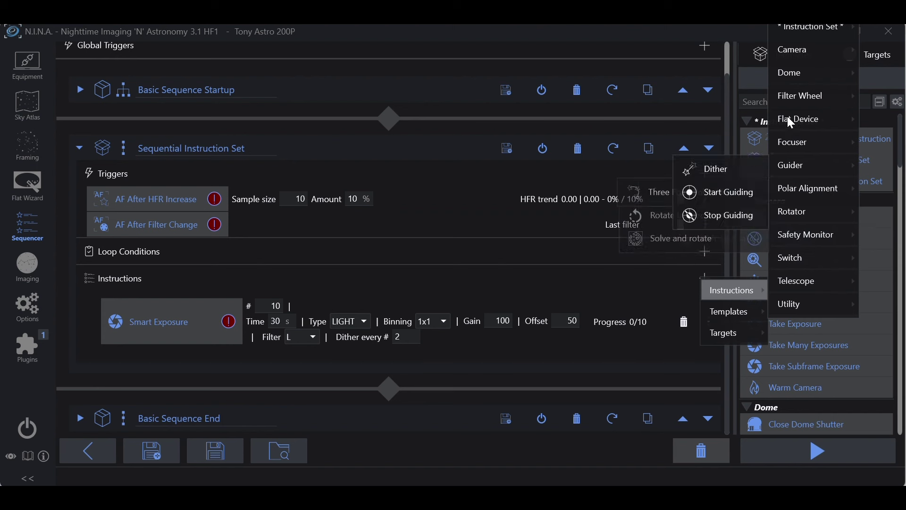
{"action": "mouse_move", "coordinate": [801, 56]}
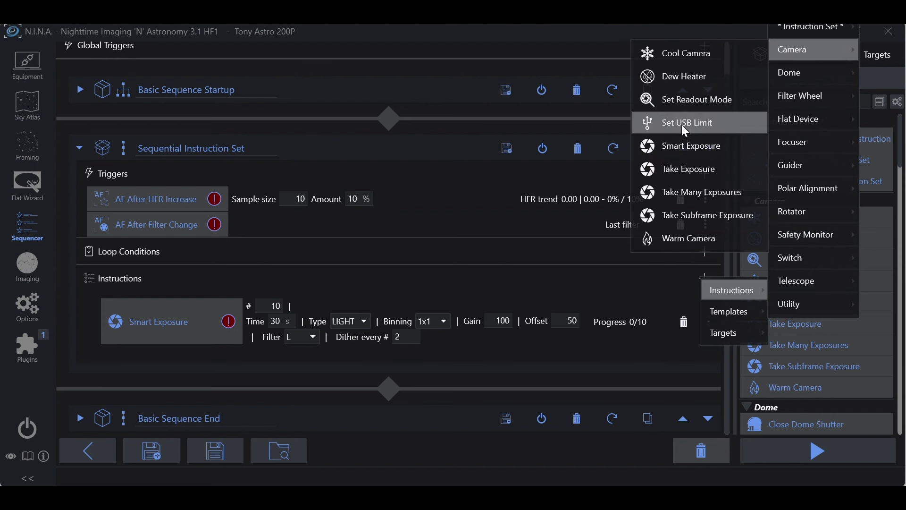
{"action": "left_click", "coordinate": [689, 145]}
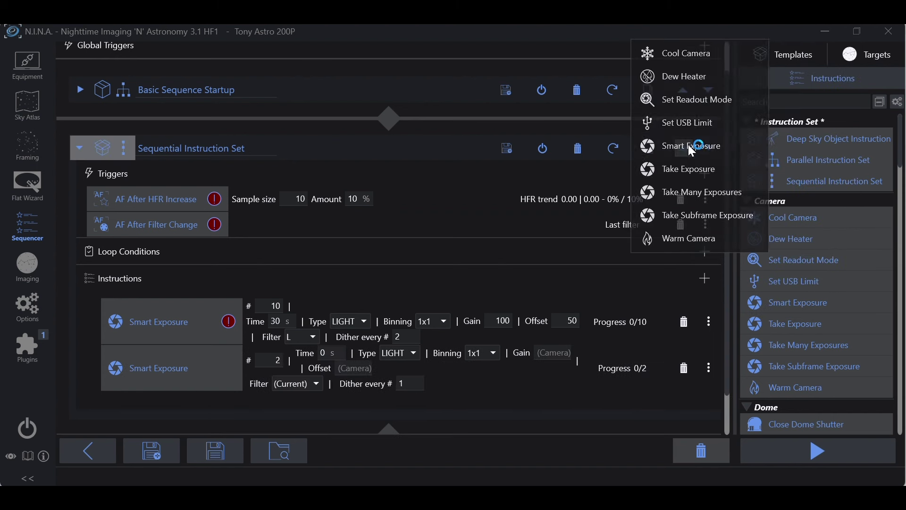
{"action": "left_click", "coordinate": [707, 283]}
{"action": "mouse_move", "coordinate": [736, 295]}
{"action": "mouse_move", "coordinate": [795, 53]}
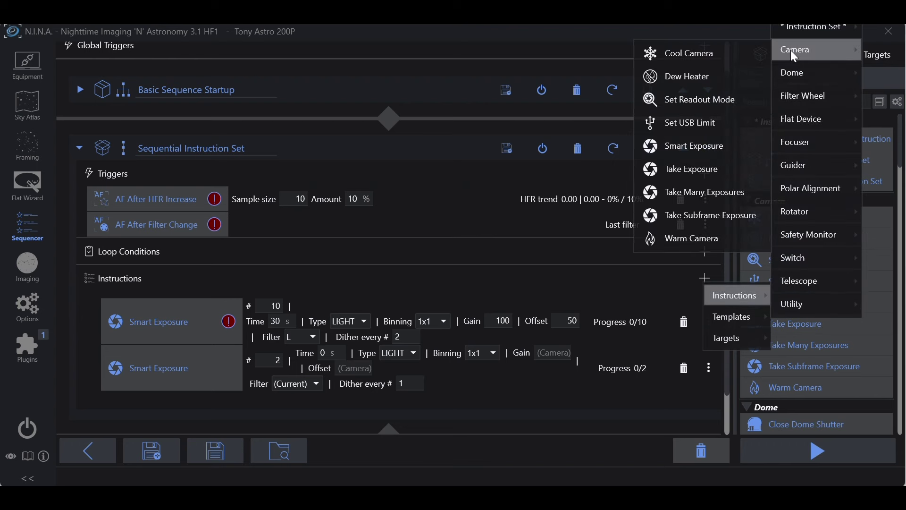
{"action": "left_click", "coordinate": [697, 147]}
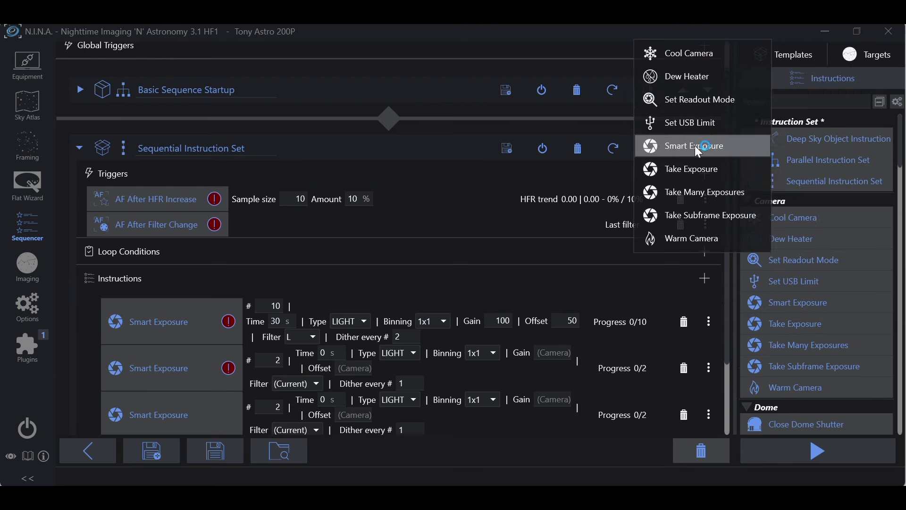
{"action": "left_click", "coordinate": [706, 278]}
{"action": "mouse_move", "coordinate": [750, 296]}
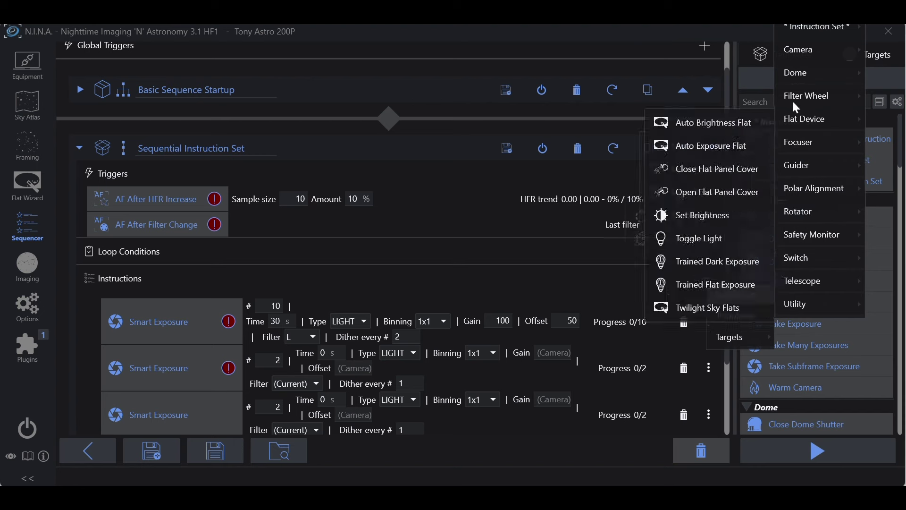
{"action": "mouse_move", "coordinate": [798, 51]}
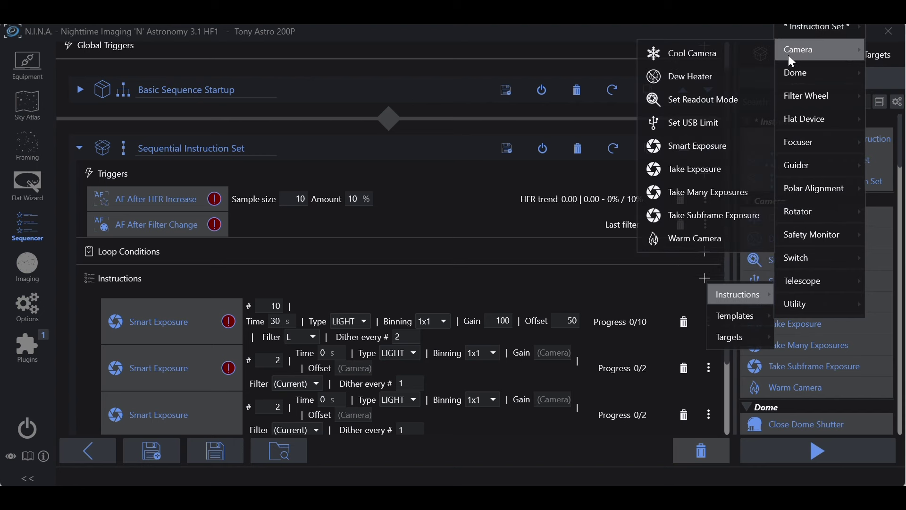
{"action": "left_click", "coordinate": [693, 145]}
Set the exposure count of the second, third and fourth Smart Exposure instructions to 10.
{"action": "scroll", "coordinate": [443, 262], "scroll_direction": "down", "scroll_amount": 5}
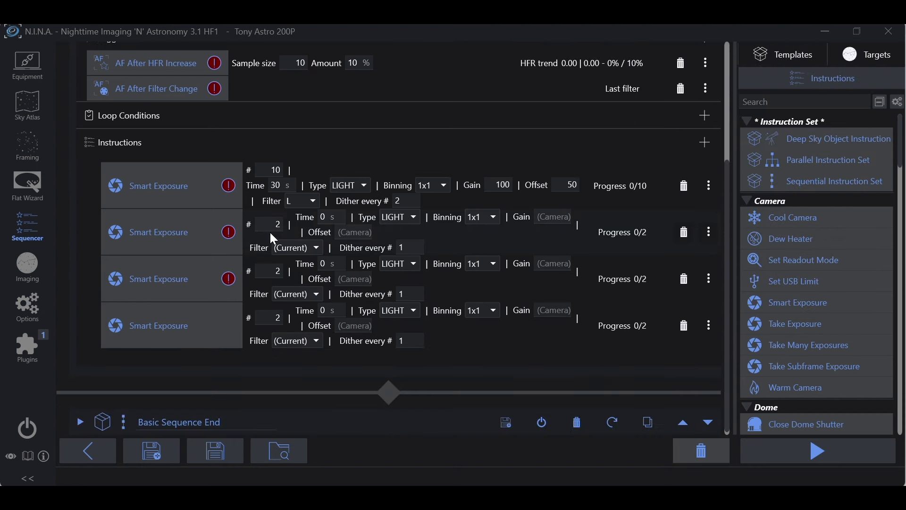
{"action": "double_click", "coordinate": [282, 222]}
{"action": "type", "text": "10"}
{"action": "double_click", "coordinate": [279, 271]}
{"action": "type", "text": "10"}
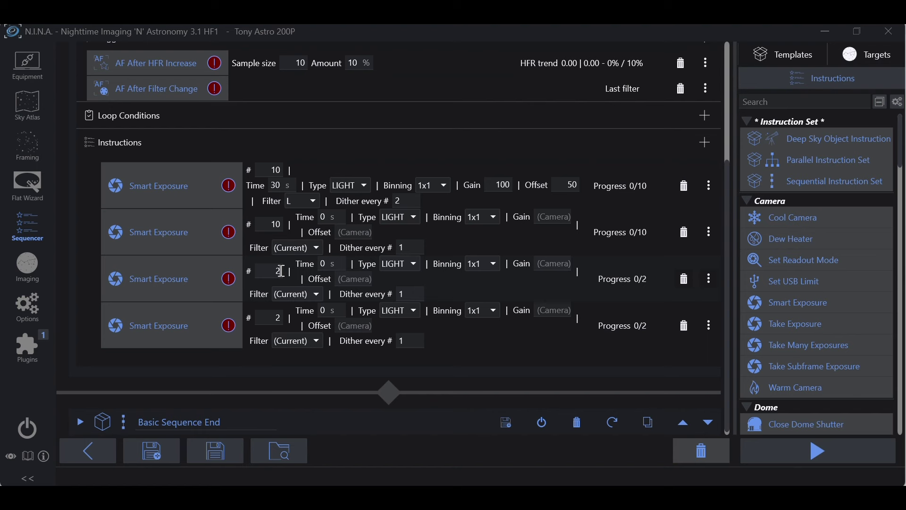
{"action": "double_click", "coordinate": [280, 317]}
{"action": "type", "text": "10"}
Set the second Smart Exposure instruction to a time of 30 s, gain 100 and offset 50.
{"action": "double_click", "coordinate": [330, 219]}
{"action": "type", "text": "30"}
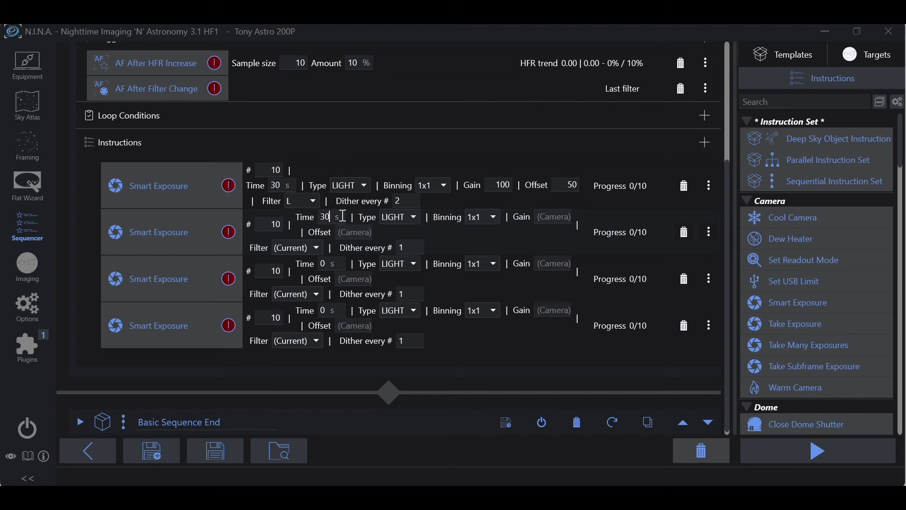
{"action": "left_click", "coordinate": [556, 217]}
{"action": "type", "text": "100"}
{"action": "key", "text": "Tab"}
{"action": "type", "text": "50"}
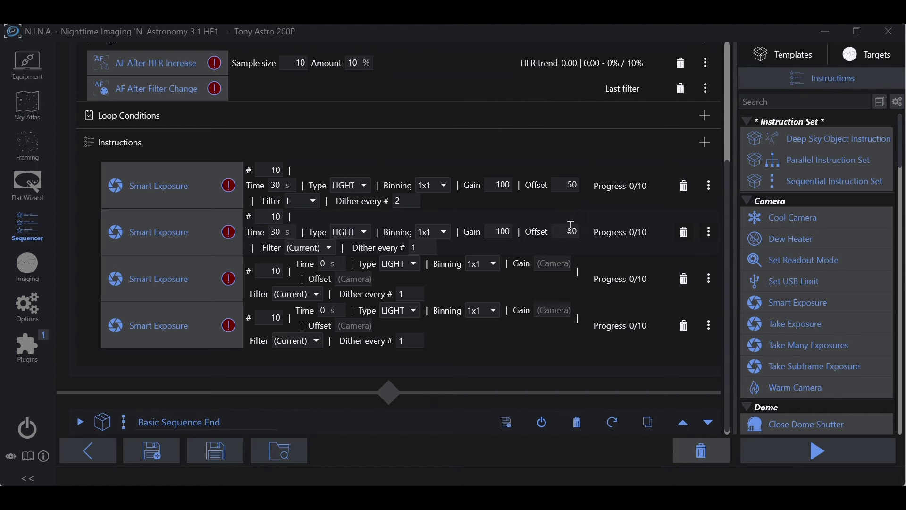
Set the second Smart Exposure instruction to filter R with dithering every 2 exposures.
{"action": "left_click", "coordinate": [315, 251]}
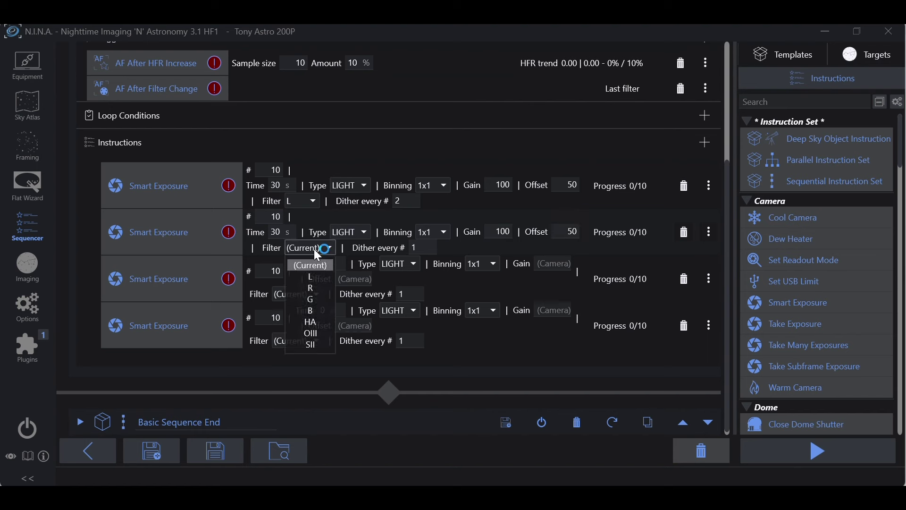
{"action": "left_click", "coordinate": [310, 287]}
{"action": "left_click", "coordinate": [413, 247]}
{"action": "type", "text": "2"}
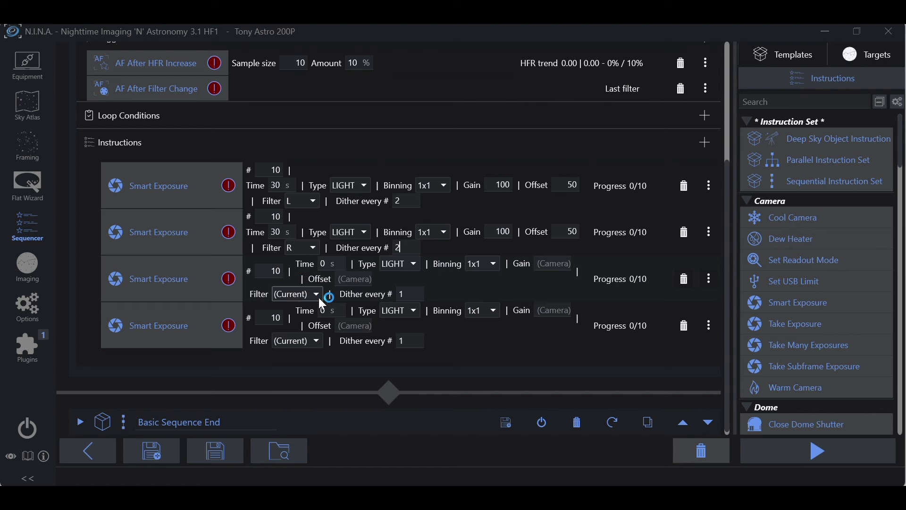
Set the third Smart Exposure instruction to a time of 30 s, gain 100 and offset 50.
{"action": "left_click", "coordinate": [339, 263]}
{"action": "type", "text": "30"}
{"action": "type", "text": "100"}
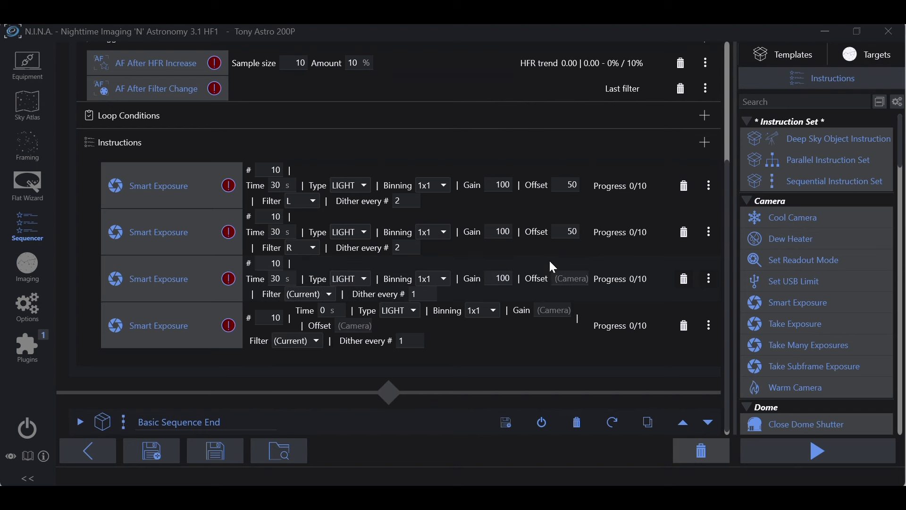
{"action": "key", "text": "Tab"}
{"action": "type", "text": "50"}
Set the fourth Smart Exposure instruction to gain 100, offset 50 and a time of 30 s.
{"action": "left_click", "coordinate": [548, 311]}
{"action": "type", "text": "100"}
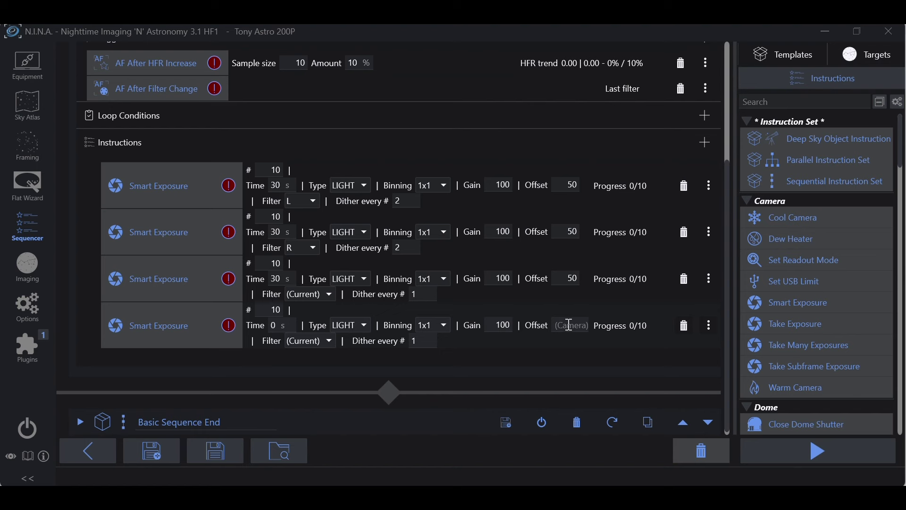
{"action": "left_click", "coordinate": [569, 324]}
{"action": "type", "text": "50"}
{"action": "left_click", "coordinate": [276, 326]}
{"action": "key", "text": "BackSpace"}
Assign filter G to the third Smart Exposure instruction and filter B to the fourth.
{"action": "left_click", "coordinate": [299, 293]}
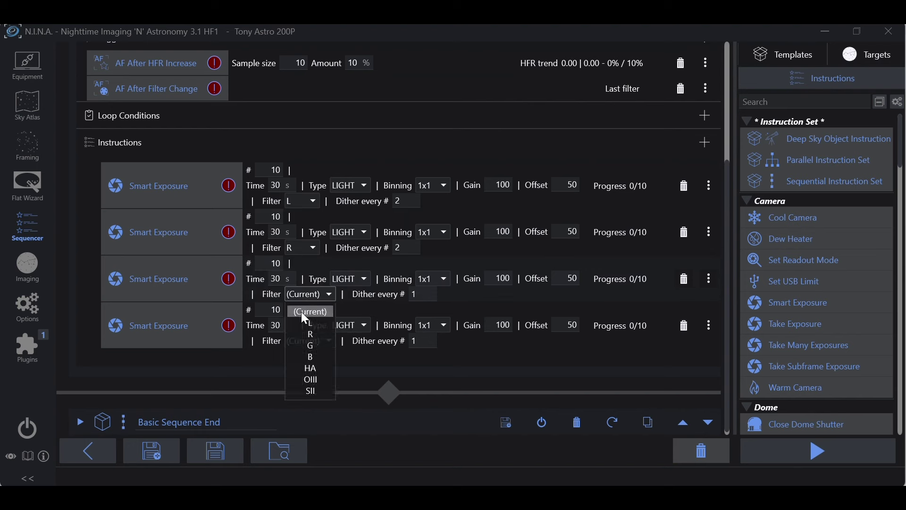
{"action": "left_click", "coordinate": [316, 345]}
{"action": "left_click", "coordinate": [315, 344]}
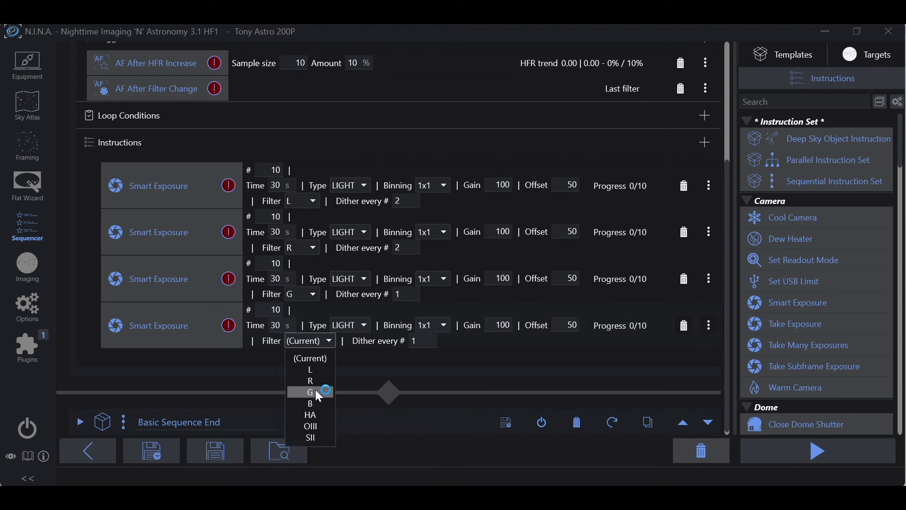
{"action": "left_click", "coordinate": [316, 390]}
{"action": "left_click", "coordinate": [307, 342]}
{"action": "left_click", "coordinate": [315, 405]}
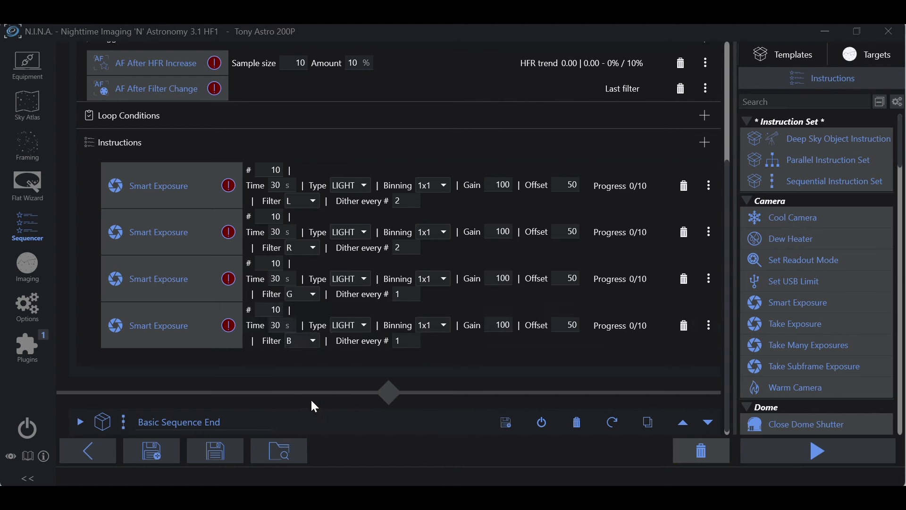
Set dithering to every 2 exposures for the B and G Smart Exposure instructions.
{"action": "left_click", "coordinate": [406, 342]}
{"action": "key", "text": "BackSpace"}
{"action": "type", "text": "2"}
{"action": "left_click", "coordinate": [404, 297]}
{"action": "key", "text": "BackSpace"}
{"action": "type", "text": "2"}
Rename the Sequential Instruction Set to LRGB IMAGING.
{"action": "scroll", "coordinate": [264, 285], "scroll_direction": "up", "scroll_amount": 5}
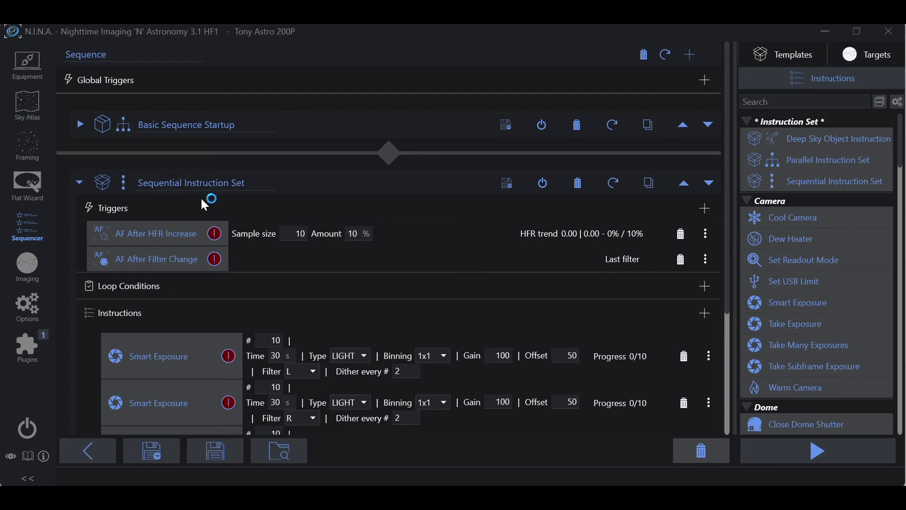
{"action": "scroll", "coordinate": [207, 202], "scroll_direction": "down", "scroll_amount": 1}
{"action": "scroll", "coordinate": [208, 202], "scroll_direction": "down", "scroll_amount": 2}
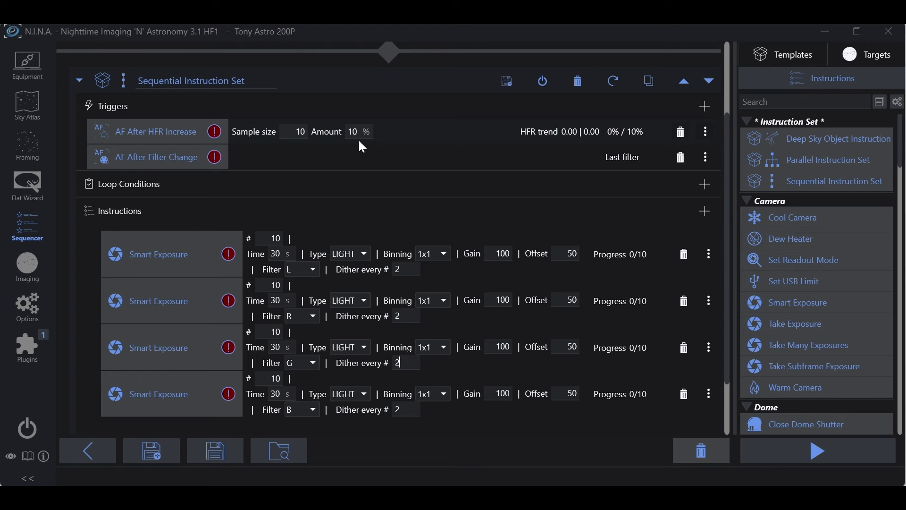
{"action": "scroll", "coordinate": [266, 238], "scroll_direction": "down", "scroll_amount": 3}
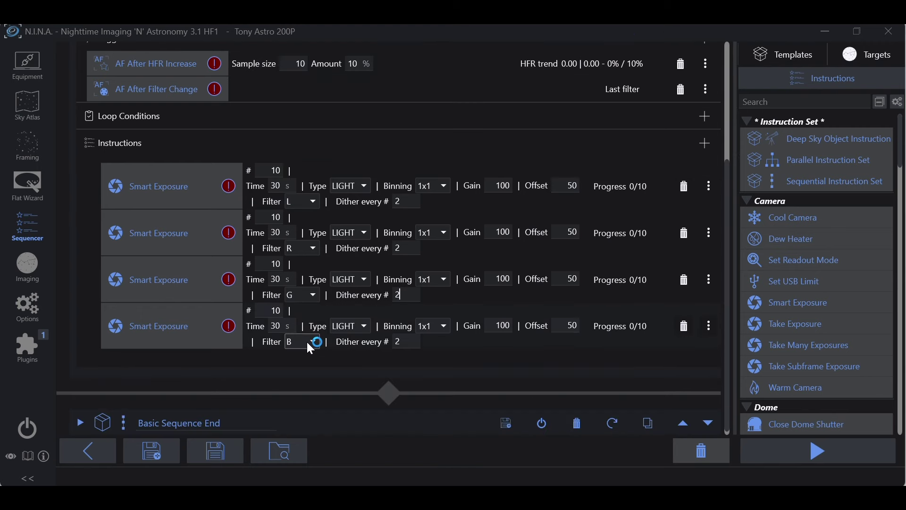
{"action": "scroll", "coordinate": [369, 285], "scroll_direction": "down", "scroll_amount": 1}
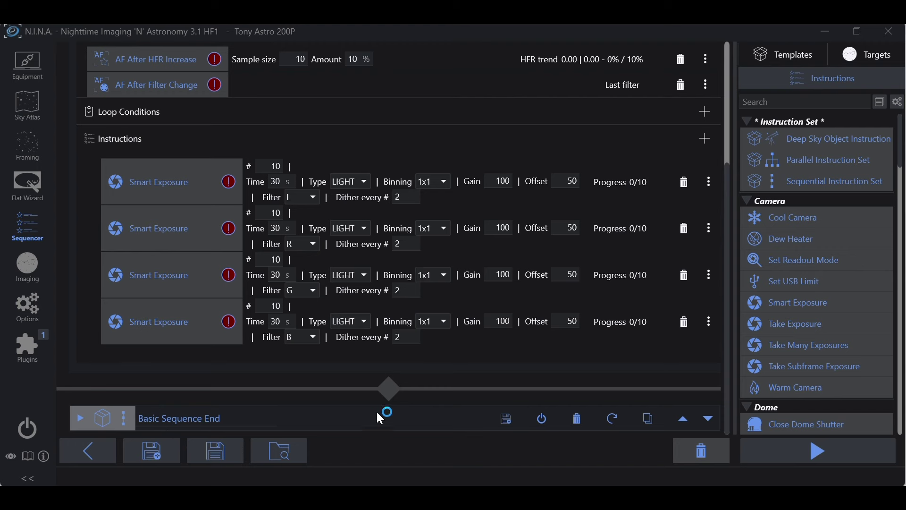
{"action": "scroll", "coordinate": [344, 350], "scroll_direction": "up", "scroll_amount": 4}
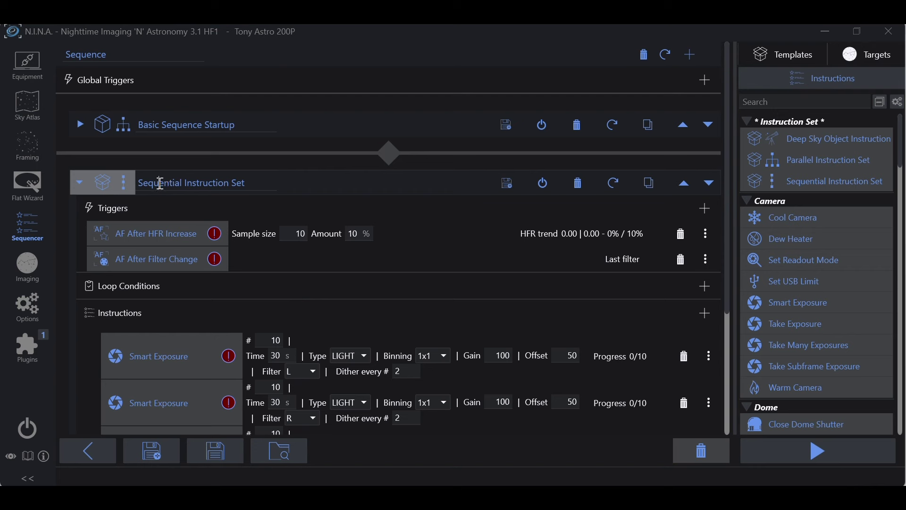
{"action": "left_click_drag", "start_coordinate": [258, 183], "coordinate": [128, 183]}
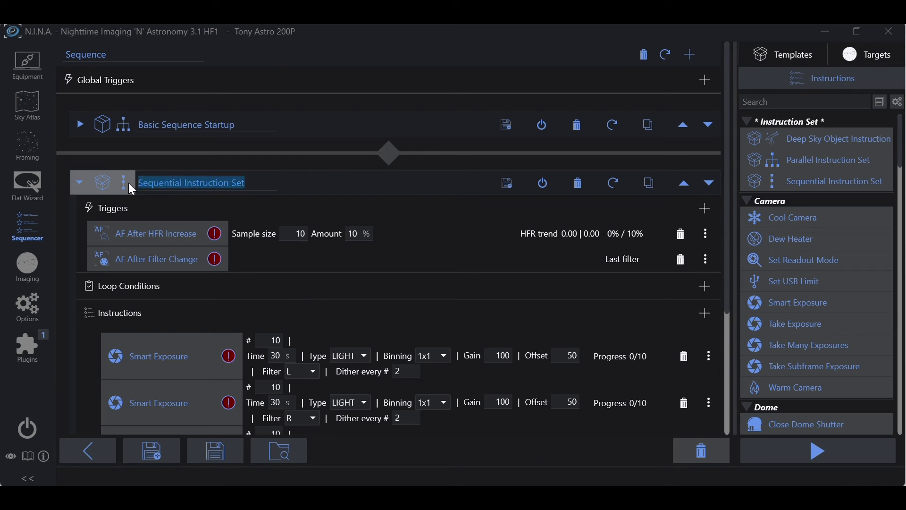
{"action": "type", "text": "LRGB IMAGING"}
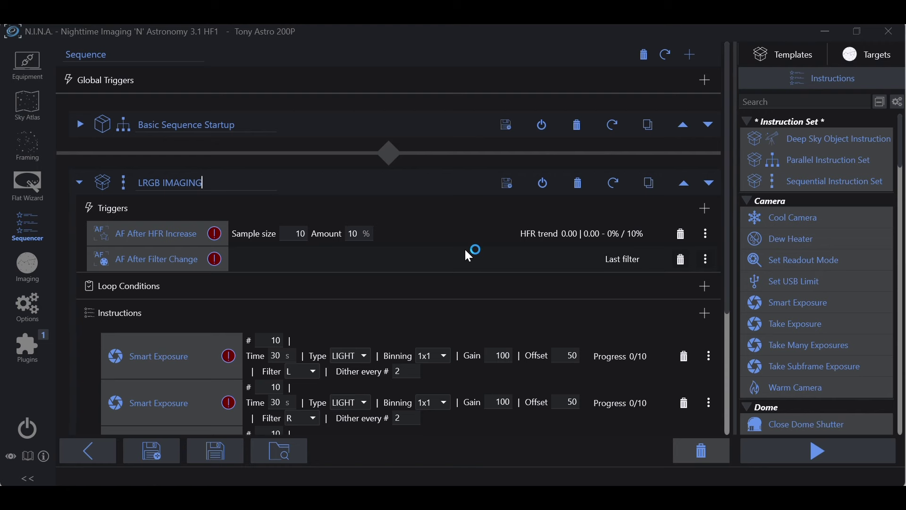
Add a Deep Sky Object Instruction Set between Basic Sequence Startup and LRGB IMAGING.
{"action": "scroll", "coordinate": [371, 258], "scroll_direction": "down", "scroll_amount": 4}
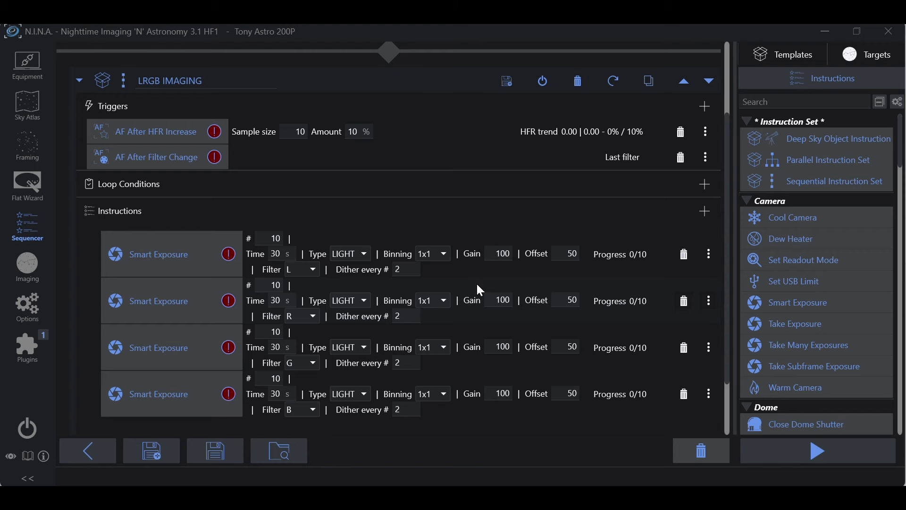
{"action": "scroll", "coordinate": [476, 282], "scroll_direction": "up", "scroll_amount": 3}
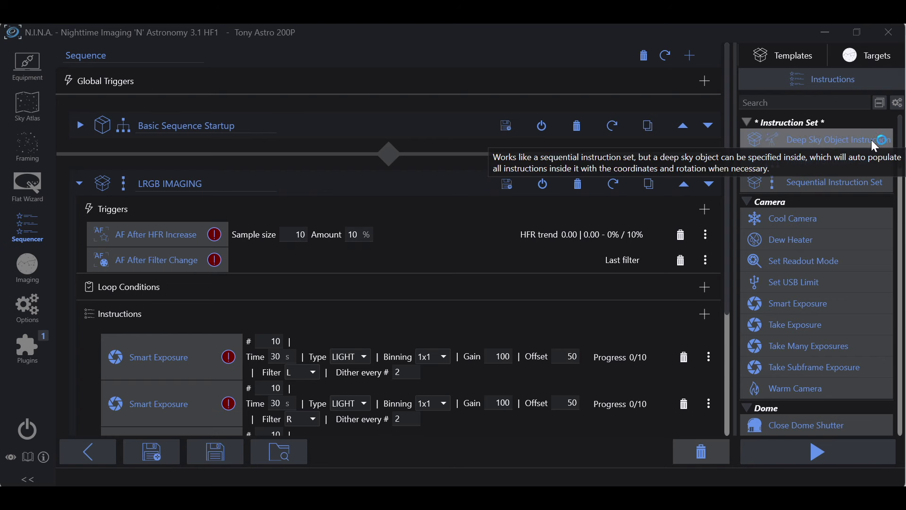
{"action": "mouse_move", "coordinate": [813, 140]}
{"action": "left_mouse_down"}
{"action": "mouse_move", "coordinate": [522, 152]}
{"action": "mouse_move", "coordinate": [241, 127]}
{"action": "mouse_move", "coordinate": [273, 141]}
{"action": "mouse_move", "coordinate": [388, 141]}
{"action": "mouse_move", "coordinate": [389, 169]}
{"action": "mouse_move", "coordinate": [150, 177]}
{"action": "mouse_move", "coordinate": [256, 178]}
{"action": "left_mouse_up"}
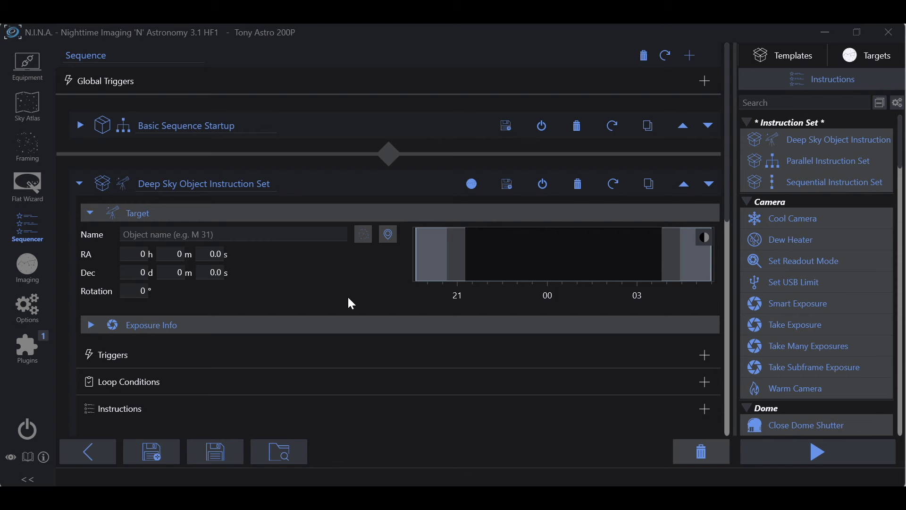
Add a Slew and center instruction to the Deep Sky Object Instruction Set.
{"action": "scroll", "coordinate": [316, 283], "scroll_direction": "down", "scroll_amount": 3}
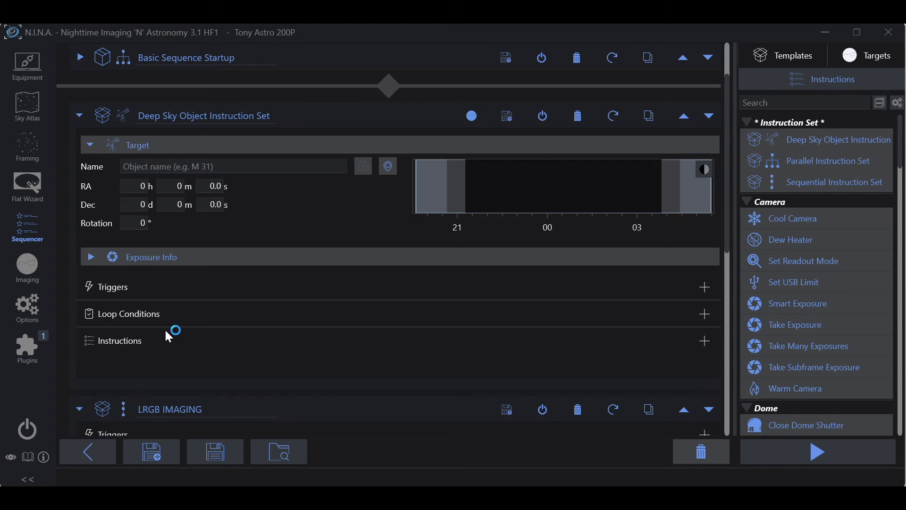
{"action": "left_click", "coordinate": [704, 342]}
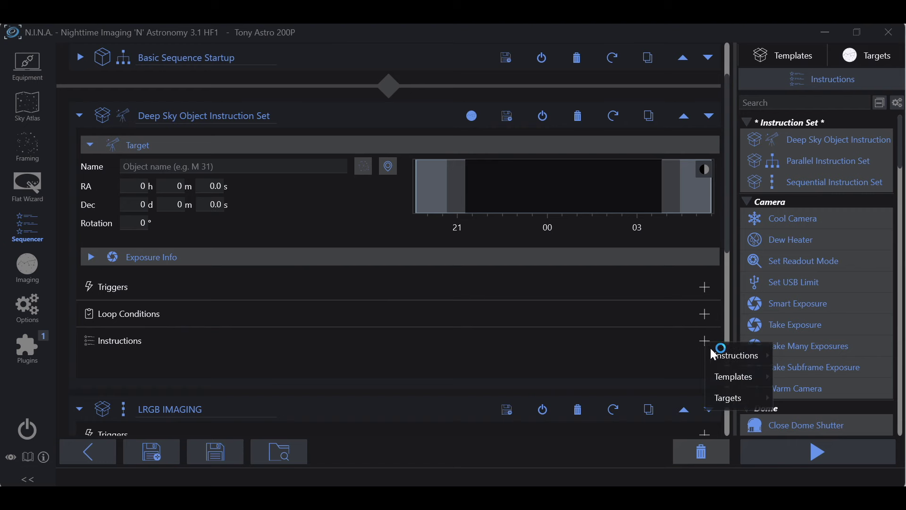
{"action": "mouse_move", "coordinate": [729, 356]}
{"action": "mouse_move", "coordinate": [803, 332]}
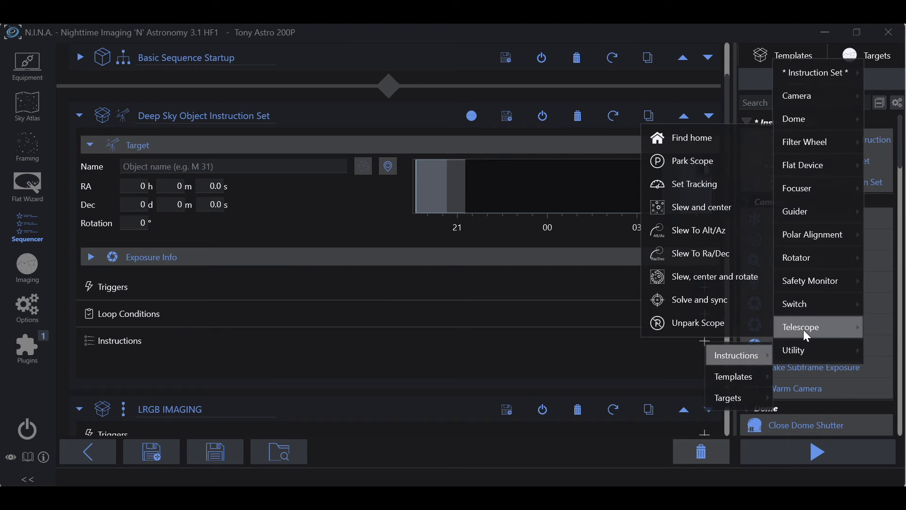
{"action": "left_click", "coordinate": [695, 214]}
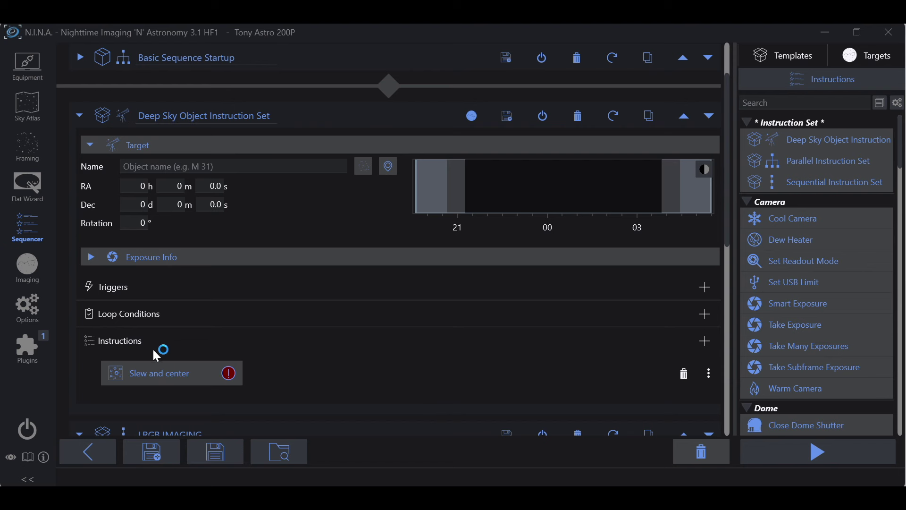
Add a Start Guiding instruction to the Deep Sky Object Instruction Set.
{"action": "left_click", "coordinate": [705, 341]}
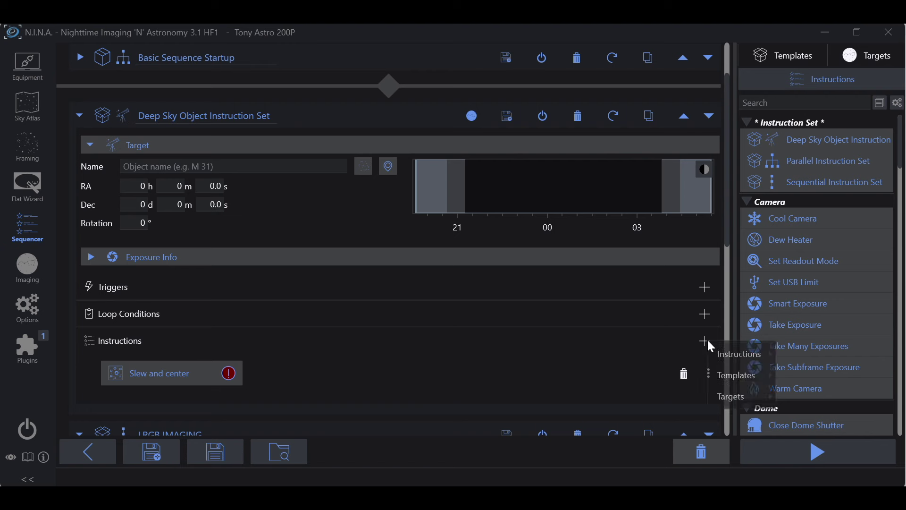
{"action": "mouse_move", "coordinate": [731, 360]}
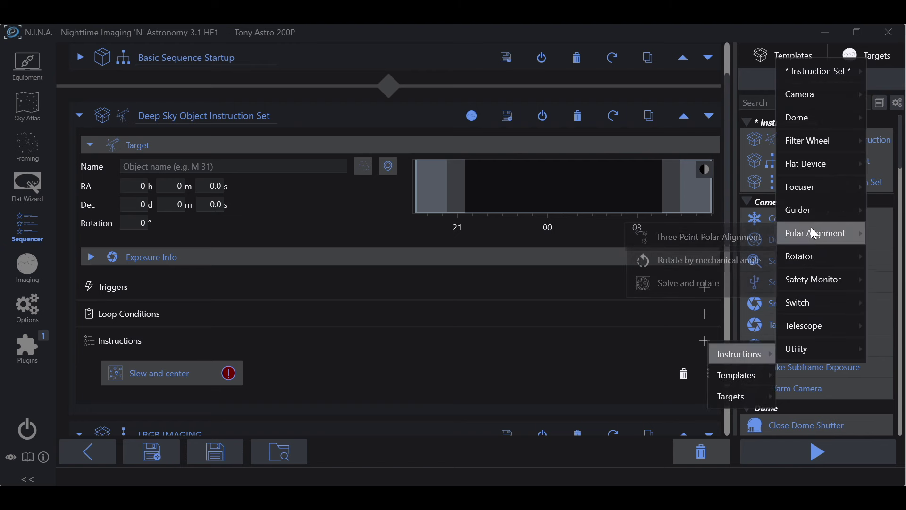
{"action": "mouse_move", "coordinate": [809, 213]}
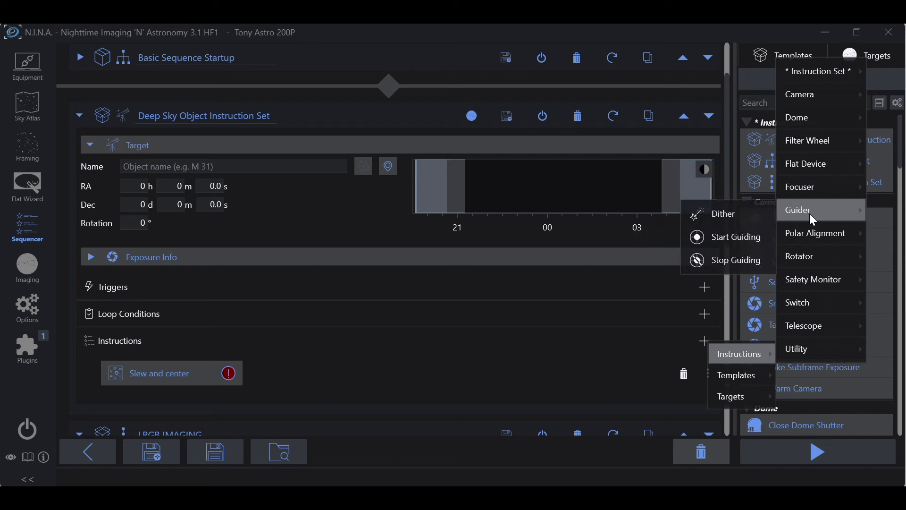
{"action": "left_click", "coordinate": [740, 238]}
{"action": "scroll", "coordinate": [519, 316], "scroll_direction": "down", "scroll_amount": 3}
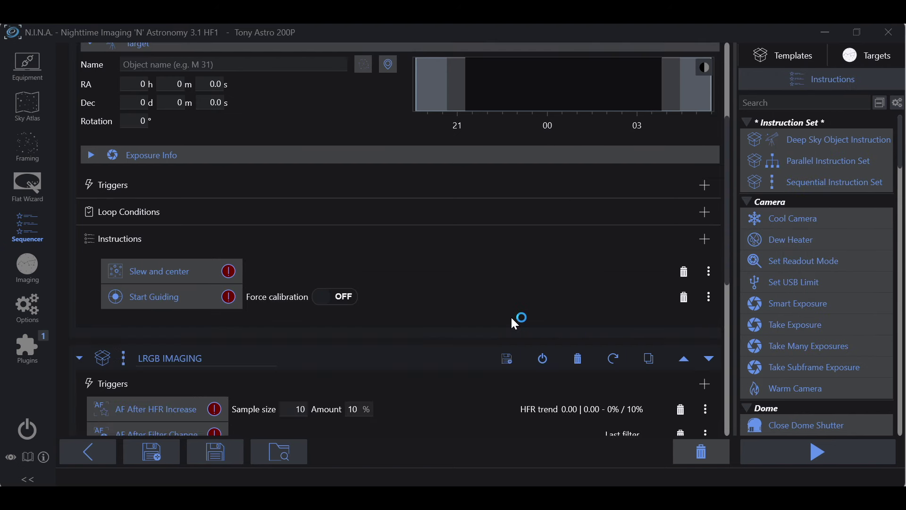
Add a Run Autofocus instruction and a Meridian Flip trigger to the Deep Sky Object Instruction Set.
{"action": "scroll", "coordinate": [515, 324], "scroll_direction": "up", "scroll_amount": 1}
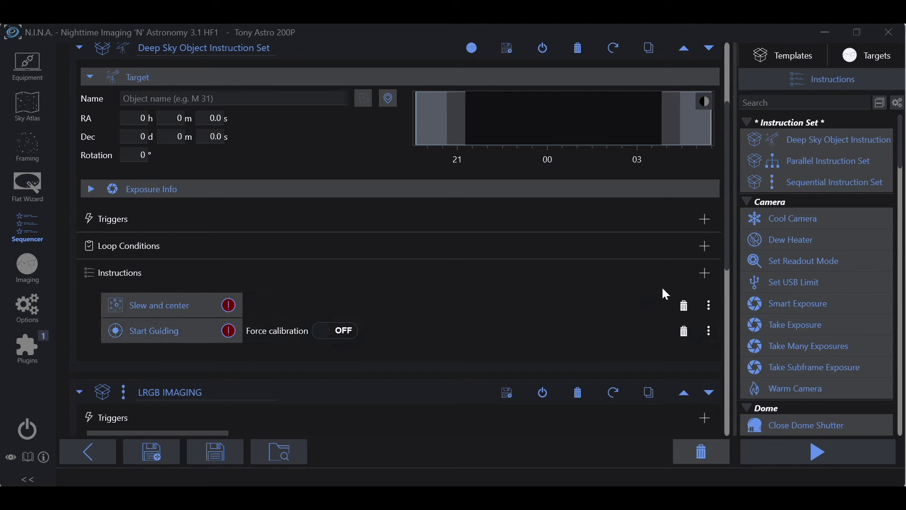
{"action": "left_click", "coordinate": [705, 274]}
{"action": "mouse_move", "coordinate": [729, 294]}
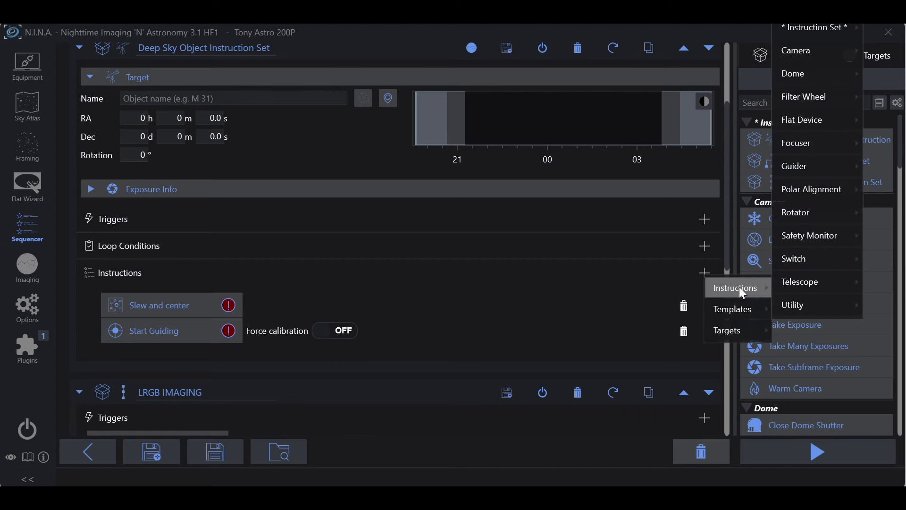
{"action": "mouse_move", "coordinate": [806, 146]}
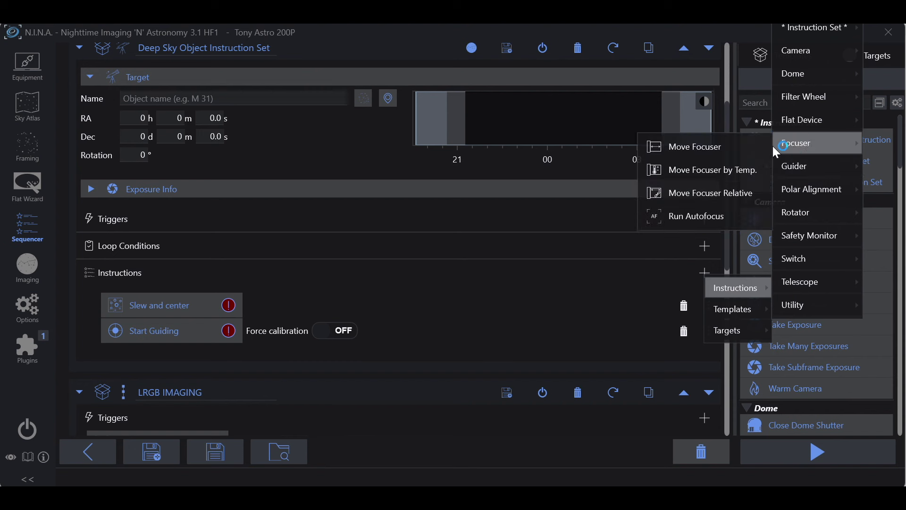
{"action": "left_click", "coordinate": [695, 214]}
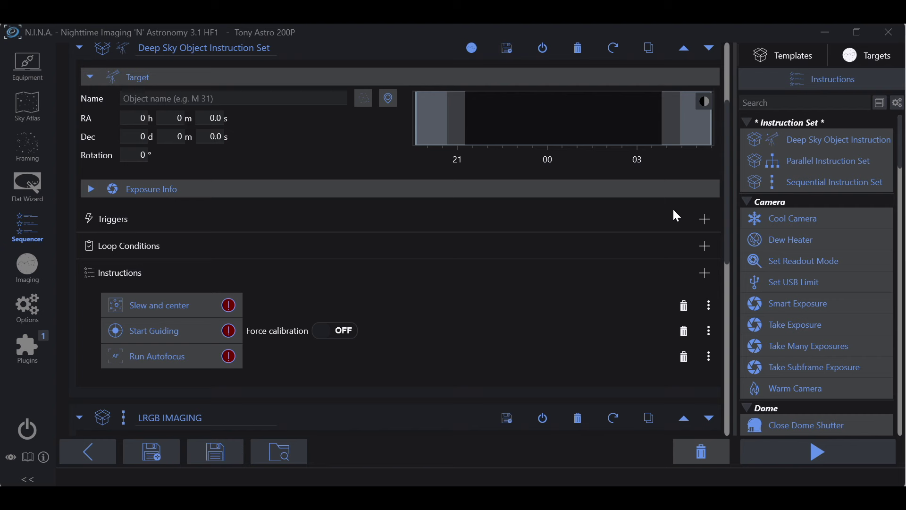
{"action": "left_click", "coordinate": [705, 219]}
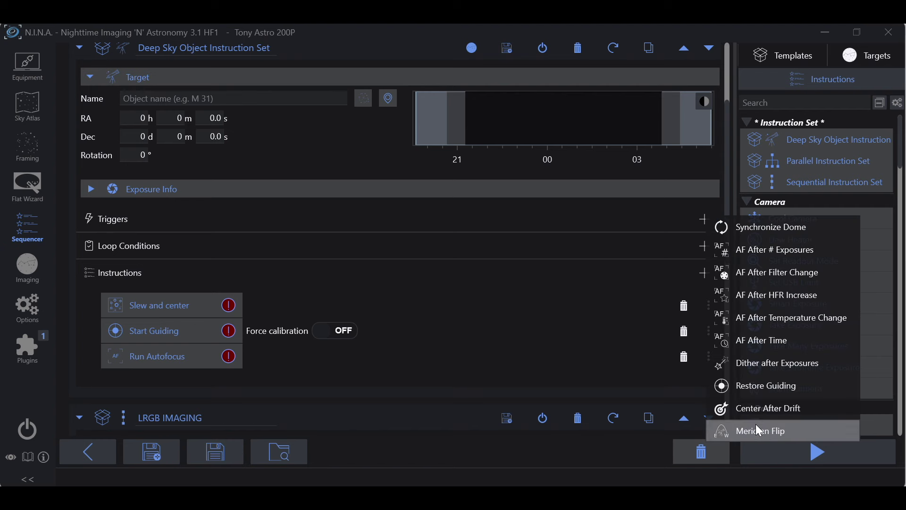
{"action": "left_click", "coordinate": [767, 432]}
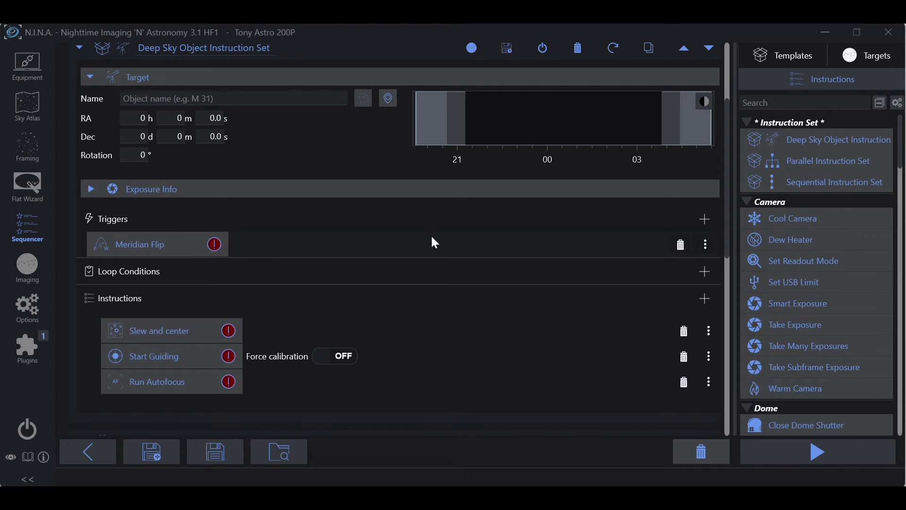
Replace the Slew and center instruction with Slew, center and rotate, placed before Start Guiding.
{"action": "scroll", "coordinate": [432, 238], "scroll_direction": "down", "scroll_amount": 2}
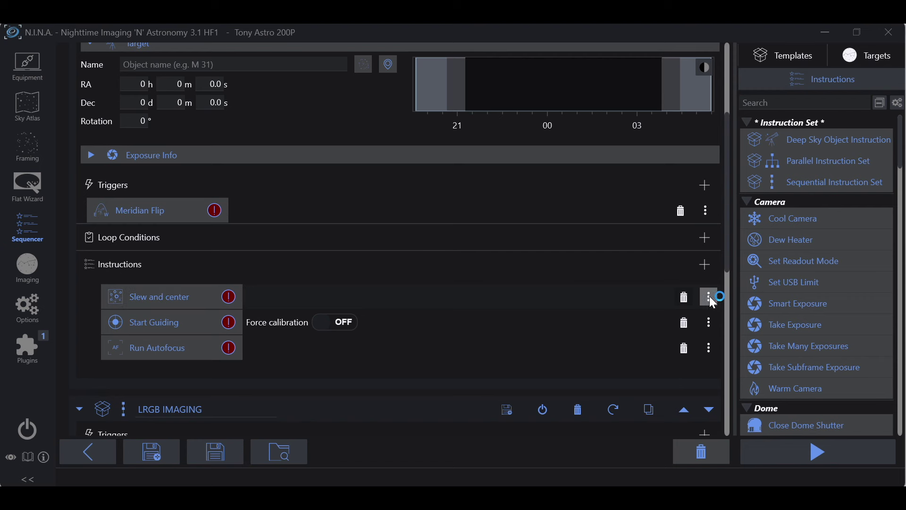
{"action": "left_click", "coordinate": [686, 298]}
{"action": "left_click", "coordinate": [707, 266]}
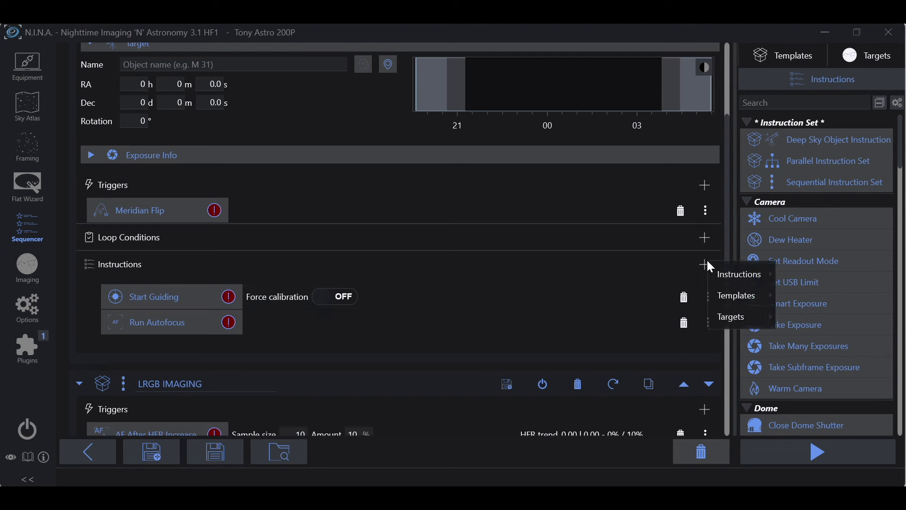
{"action": "mouse_move", "coordinate": [736, 279]}
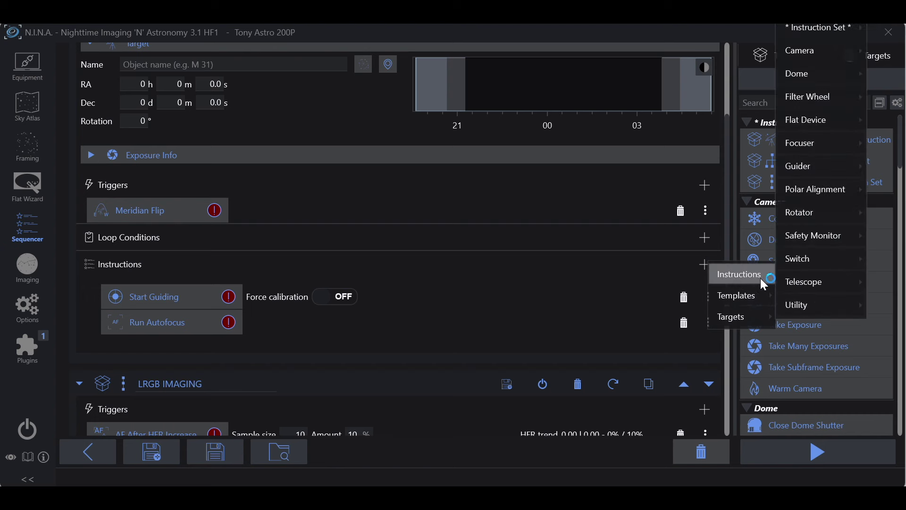
{"action": "mouse_move", "coordinate": [791, 286]}
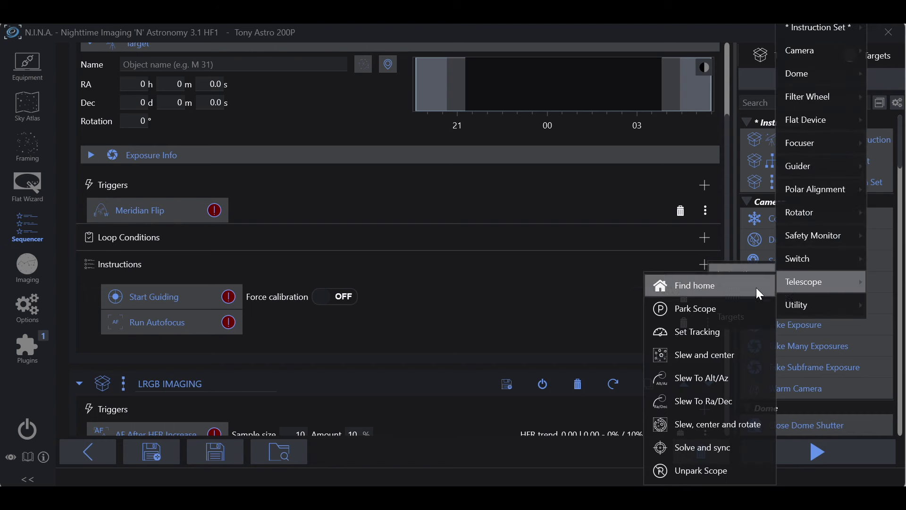
{"action": "left_click", "coordinate": [726, 427]}
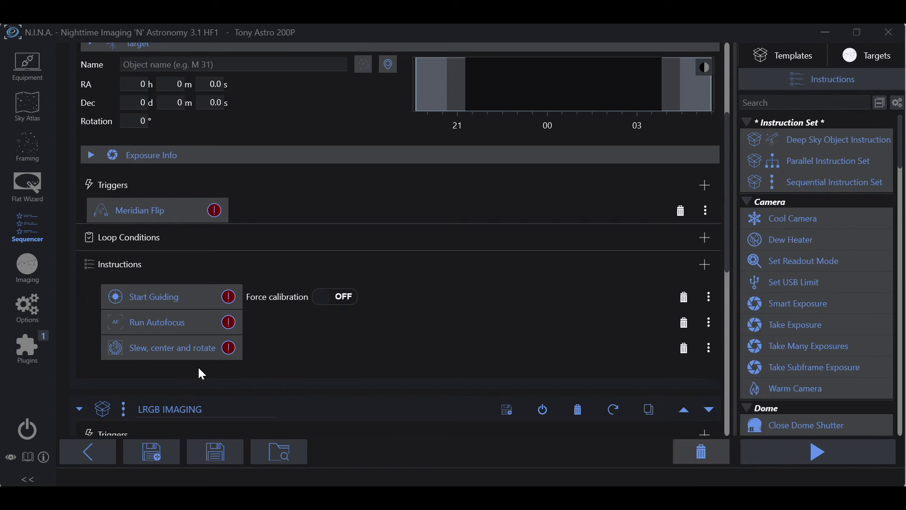
{"action": "left_click_drag", "start_coordinate": [145, 368], "coordinate": [146, 296]}
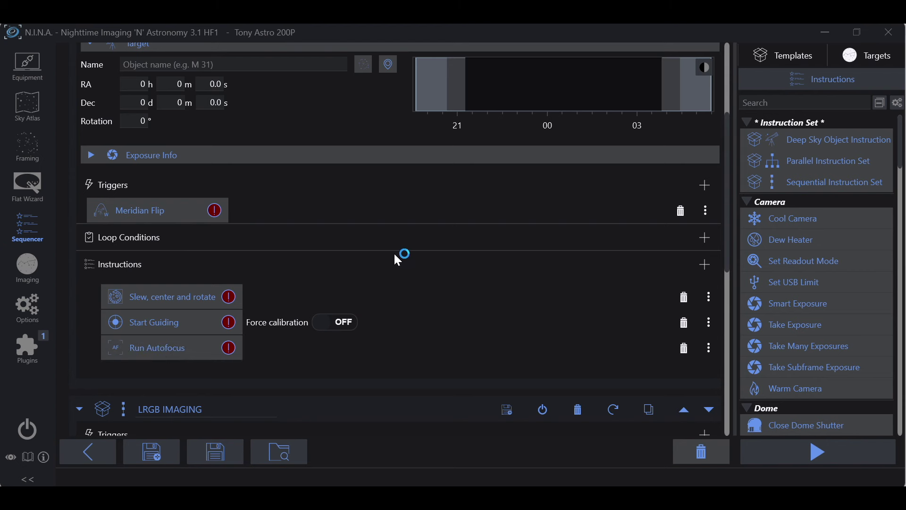
Move the LRGB IMAGING set into the Deep Sky Object Instruction Set, after Run Autofocus.
{"action": "scroll", "coordinate": [392, 251], "scroll_direction": "down", "scroll_amount": 3}
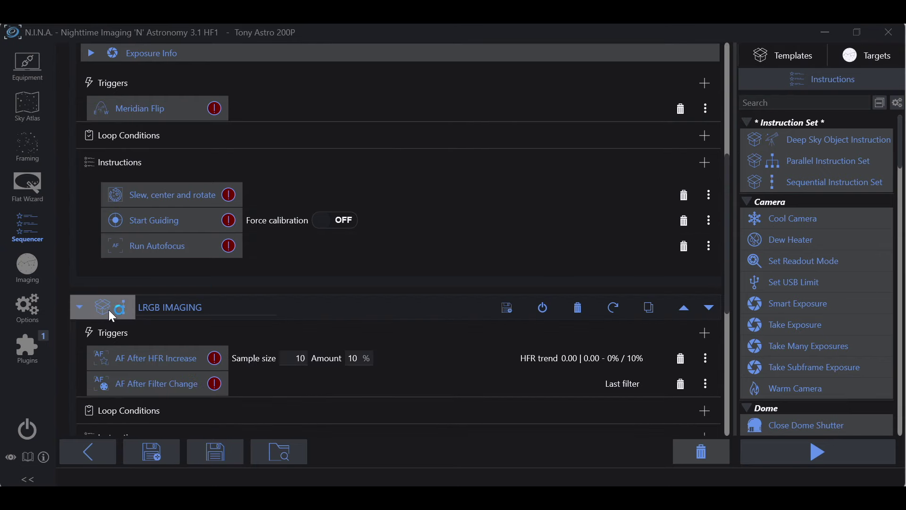
{"action": "mouse_move", "coordinate": [286, 306]}
{"action": "left_mouse_down"}
{"action": "mouse_move", "coordinate": [309, 271]}
{"action": "mouse_move", "coordinate": [277, 287]}
{"action": "mouse_move", "coordinate": [101, 295]}
{"action": "mouse_move", "coordinate": [77, 283]}
{"action": "mouse_move", "coordinate": [423, 287]}
{"action": "mouse_move", "coordinate": [692, 274]}
{"action": "mouse_move", "coordinate": [81, 285]}
{"action": "mouse_move", "coordinate": [407, 273]}
{"action": "left_mouse_up"}
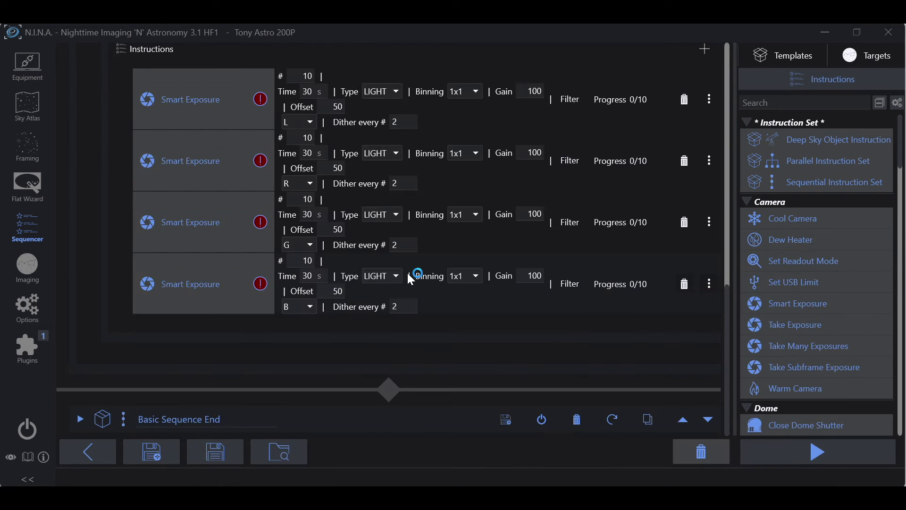
{"action": "scroll", "coordinate": [373, 297], "scroll_direction": "up", "scroll_amount": 10}
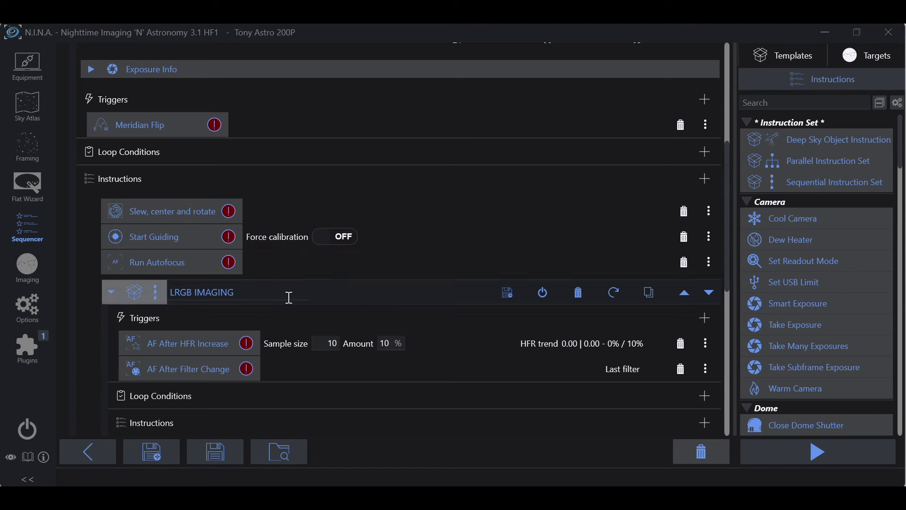
Review the order of the whole sequence from Basic Sequence Startup to Basic Sequence End, collapsing LRGB IMAGING.
{"action": "scroll", "coordinate": [327, 348], "scroll_direction": "up", "scroll_amount": 5}
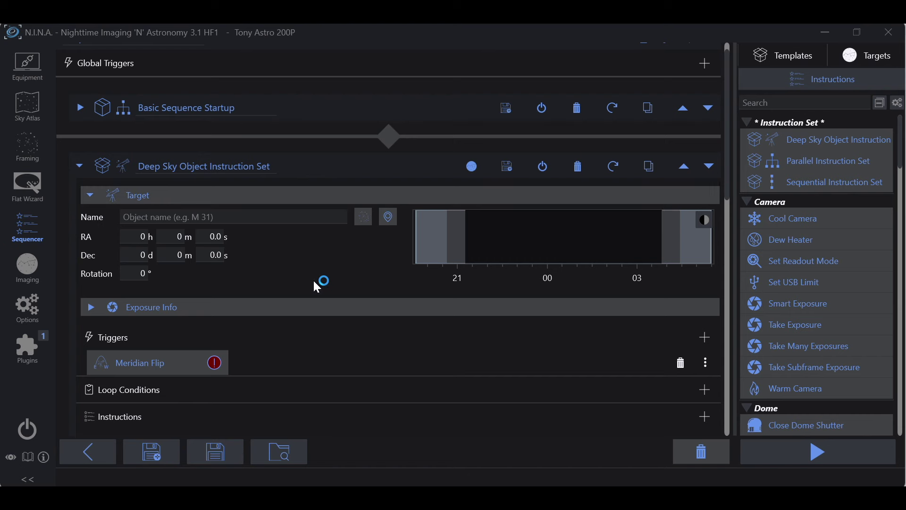
{"action": "scroll", "coordinate": [315, 282], "scroll_direction": "down", "scroll_amount": 4}
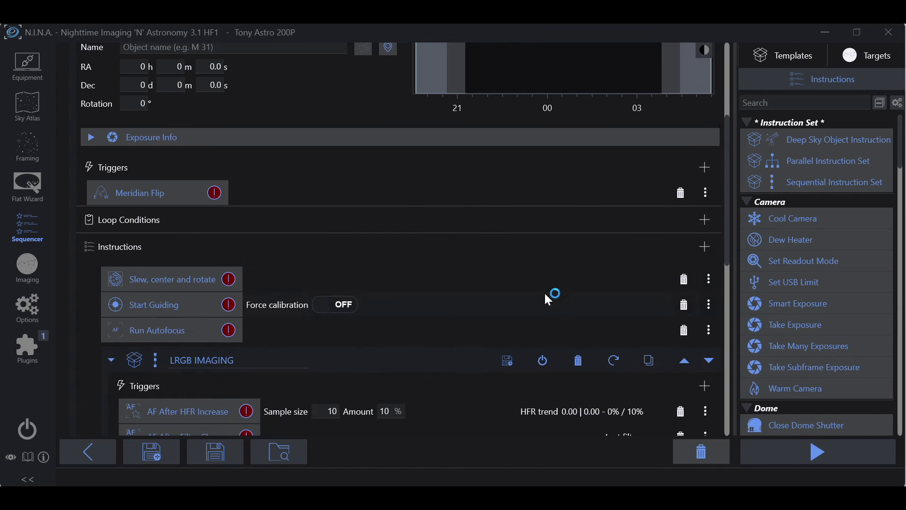
{"action": "scroll", "coordinate": [472, 291], "scroll_direction": "up", "scroll_amount": 4}
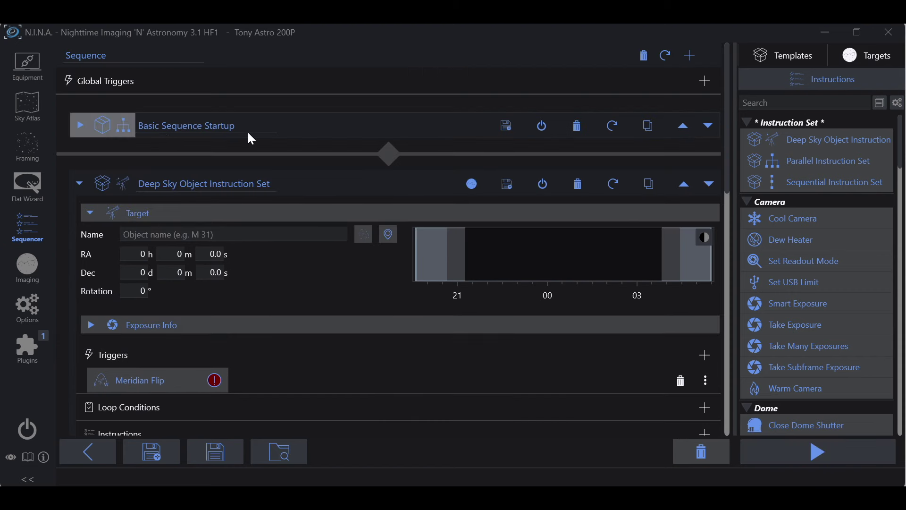
{"action": "scroll", "coordinate": [250, 134], "scroll_direction": "down", "scroll_amount": 4}
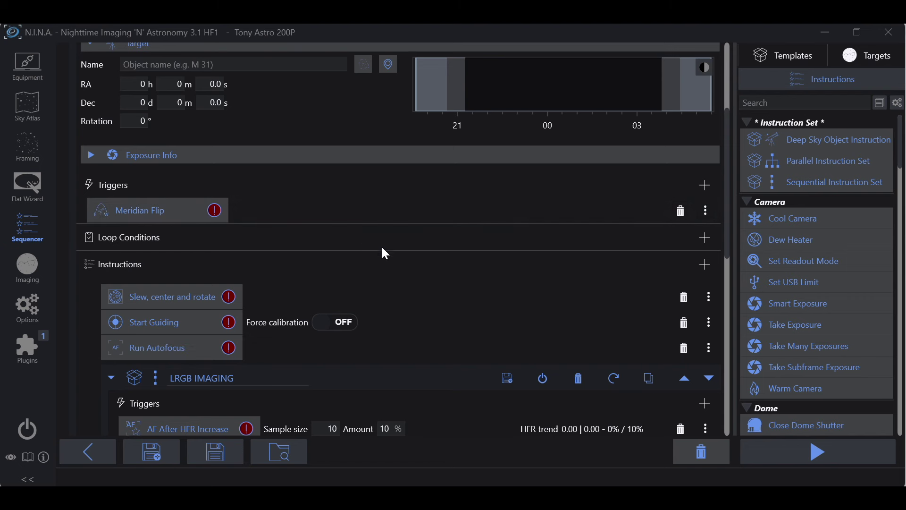
{"action": "scroll", "coordinate": [359, 272], "scroll_direction": "down", "scroll_amount": 3}
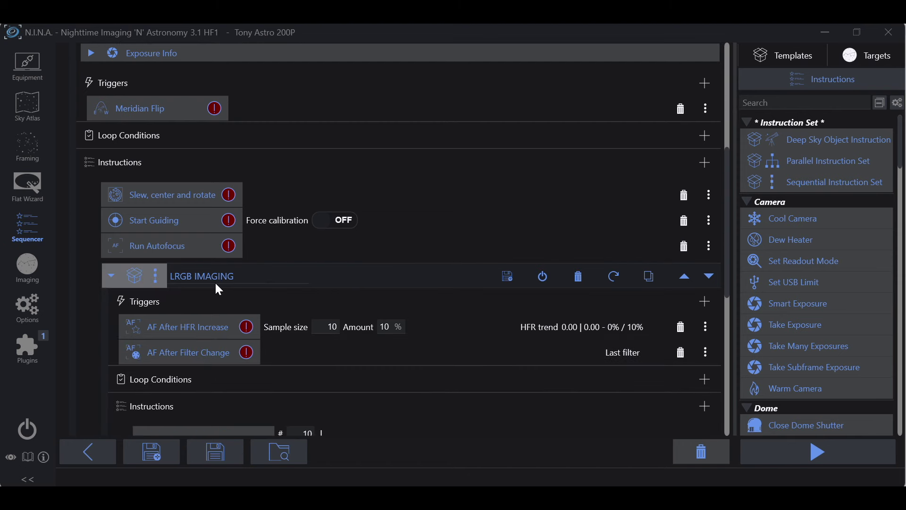
{"action": "left_click", "coordinate": [110, 275]}
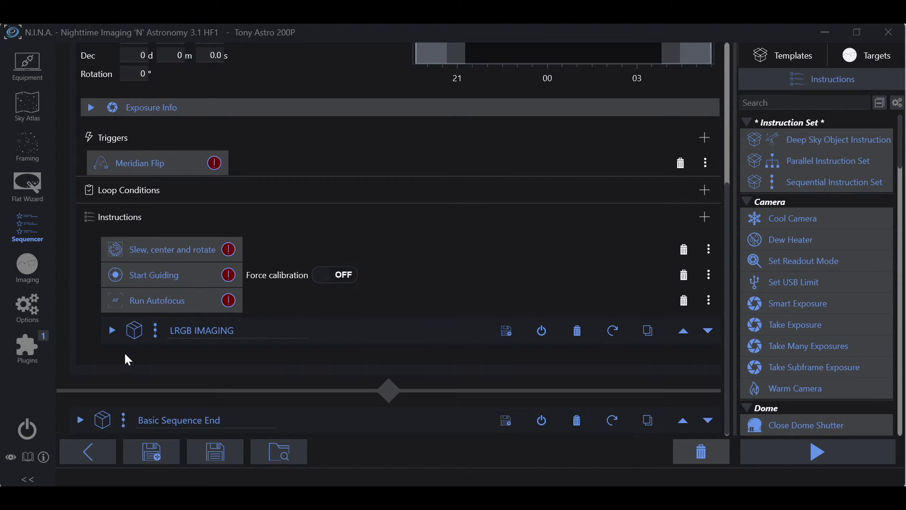
{"action": "scroll", "coordinate": [265, 234], "scroll_direction": "up", "scroll_amount": 6}
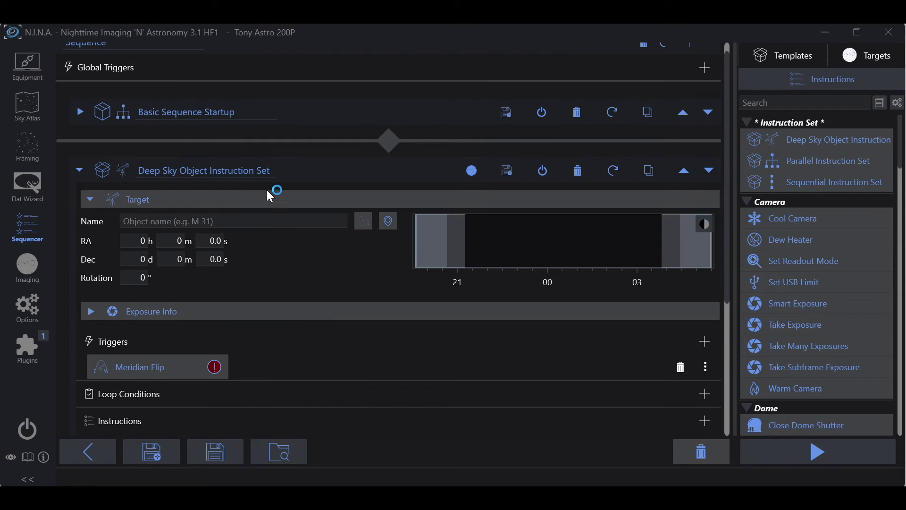
{"action": "scroll", "coordinate": [287, 294], "scroll_direction": "down", "scroll_amount": 6}
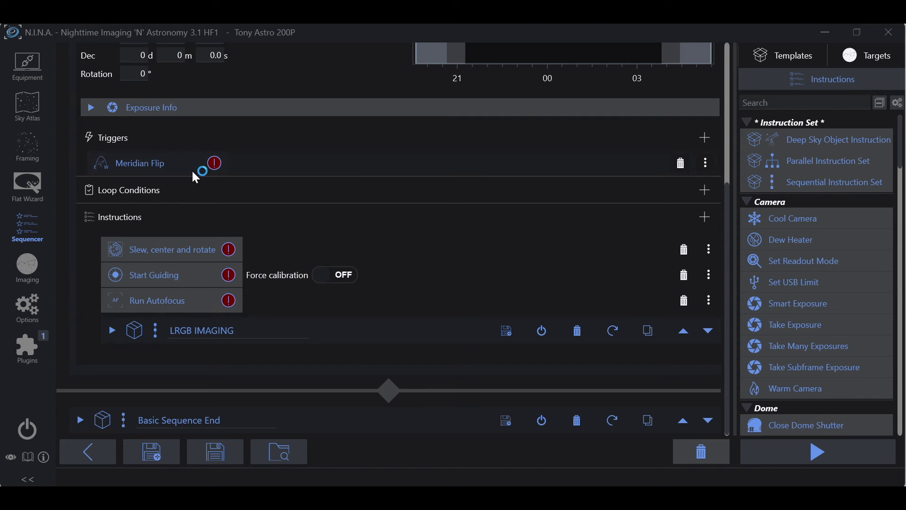
Expand LRGB IMAGING and examine its autofocus triggers and Smart Exposures together with the parent set's Meridian Flip trigger.
{"action": "left_click", "coordinate": [111, 330]}
{"action": "scroll", "coordinate": [348, 291], "scroll_direction": "down", "scroll_amount": 3}
{"action": "scroll", "coordinate": [349, 292], "scroll_direction": "down", "scroll_amount": 1}
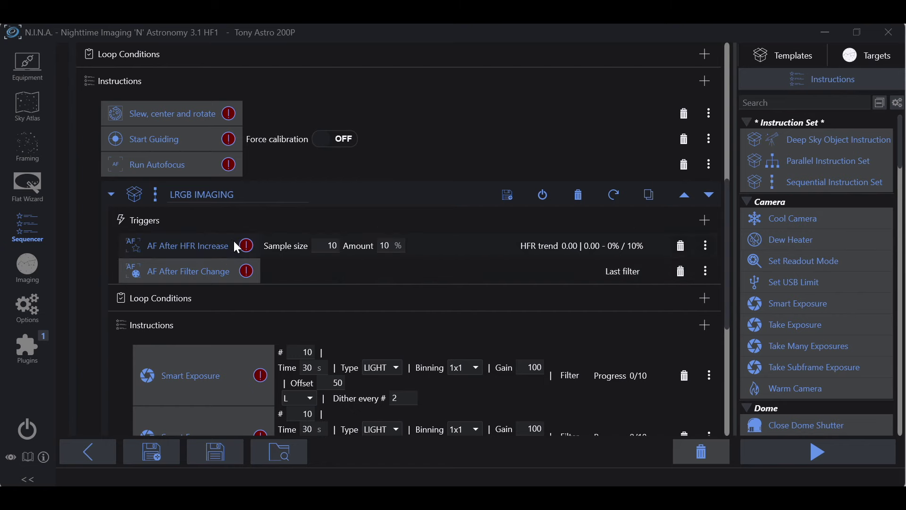
{"action": "scroll", "coordinate": [277, 250], "scroll_direction": "down", "scroll_amount": 7}
{"action": "scroll", "coordinate": [279, 258], "scroll_direction": "up", "scroll_amount": 7}
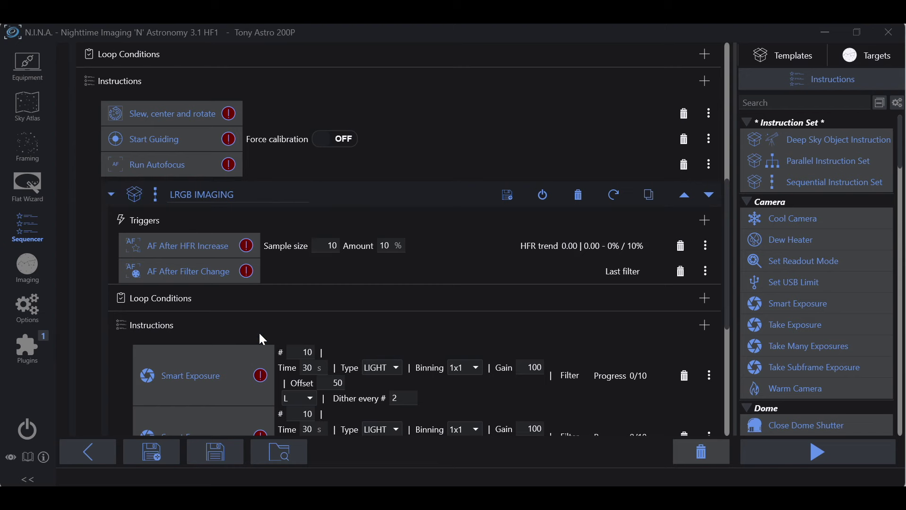
{"action": "scroll", "coordinate": [301, 341], "scroll_direction": "up", "scroll_amount": 5}
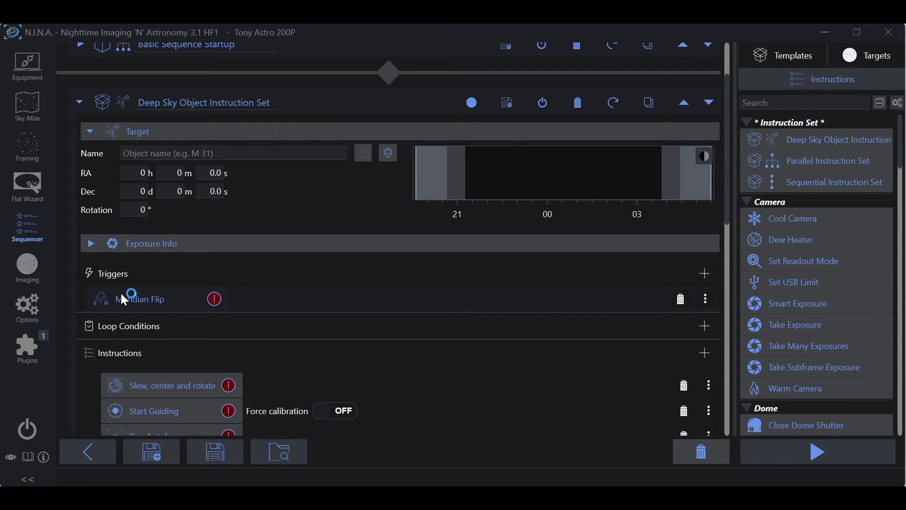
{"action": "scroll", "coordinate": [305, 297], "scroll_direction": "down", "scroll_amount": 4}
{"action": "scroll", "coordinate": [279, 368], "scroll_direction": "down", "scroll_amount": 3}
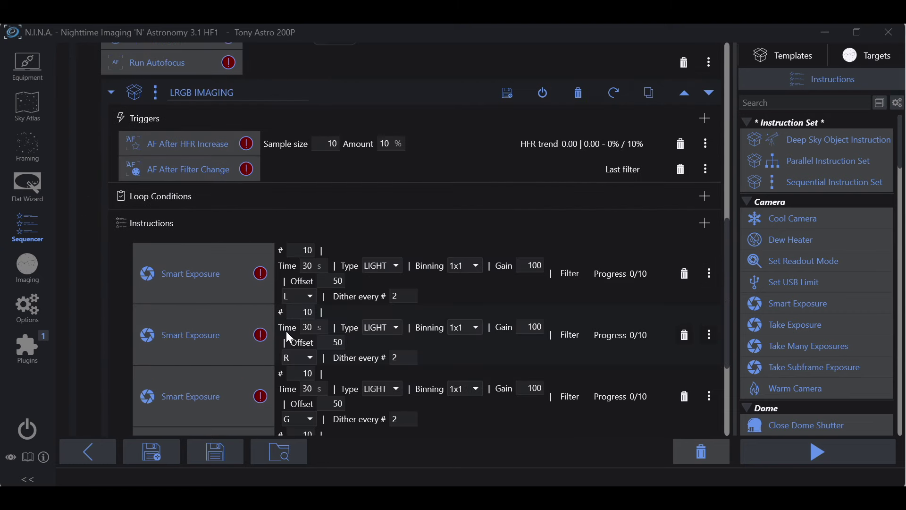
{"action": "scroll", "coordinate": [220, 251], "scroll_direction": "up", "scroll_amount": 2}
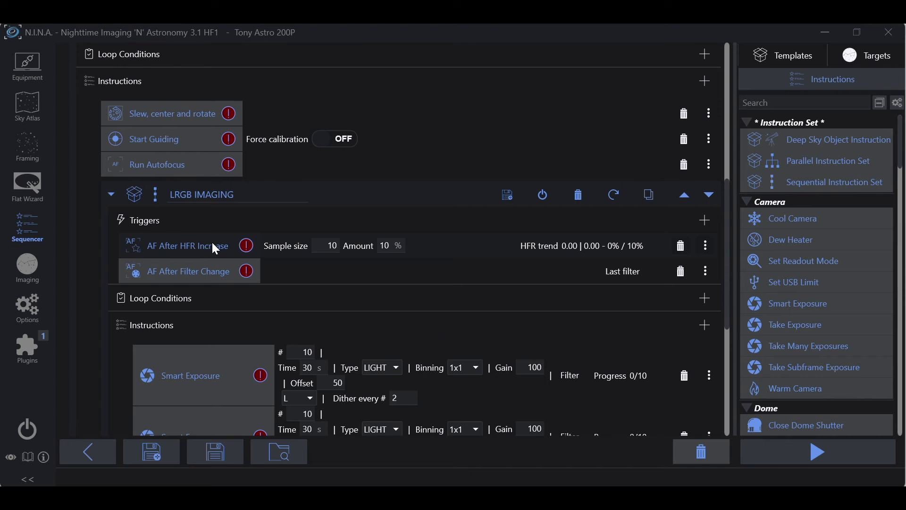
{"action": "left_click", "coordinate": [203, 246]}
{"action": "scroll", "coordinate": [198, 261], "scroll_direction": "up", "scroll_amount": 2}
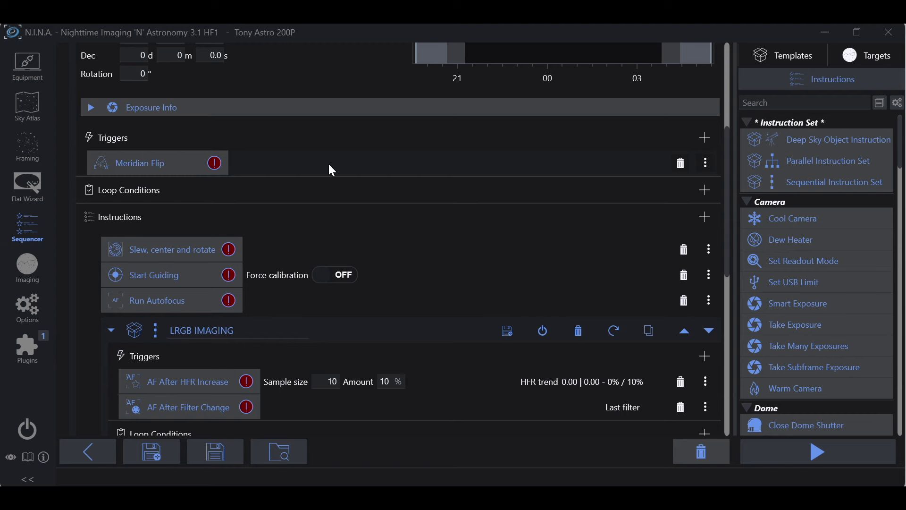
{"action": "scroll", "coordinate": [329, 165], "scroll_direction": "up", "scroll_amount": 3}
{"action": "scroll", "coordinate": [320, 228], "scroll_direction": "down", "scroll_amount": 5}
{"action": "scroll", "coordinate": [322, 232], "scroll_direction": "down", "scroll_amount": 3}
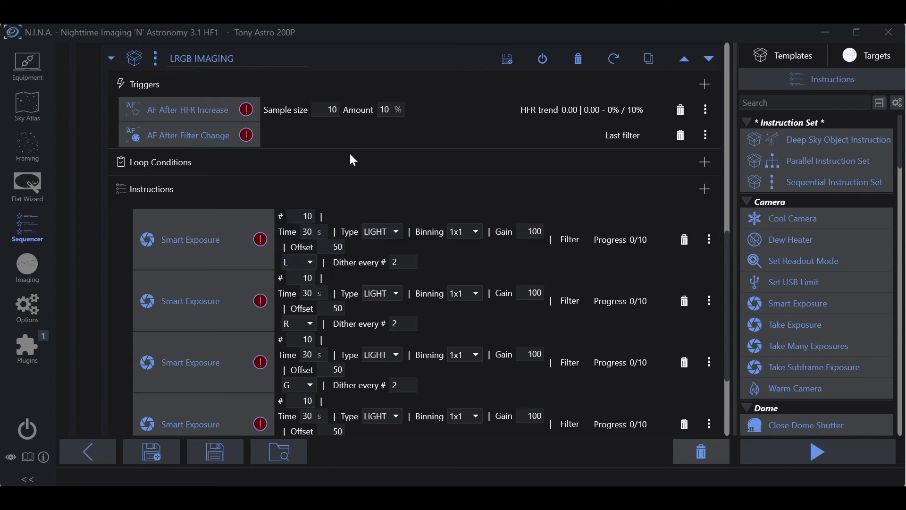
Rename the Deep Sky Object Instruction Set to MY BROADBAND IMAGING EXAMPLE and save it as a template.
{"action": "scroll", "coordinate": [343, 160], "scroll_direction": "up", "scroll_amount": 6}
{"action": "left_click", "coordinate": [146, 184]}
{"action": "left_click", "coordinate": [147, 185]}
{"action": "left_click_drag", "start_coordinate": [283, 186], "coordinate": [222, 184]}
{"action": "left_click_drag", "start_coordinate": [278, 185], "coordinate": [134, 186]}
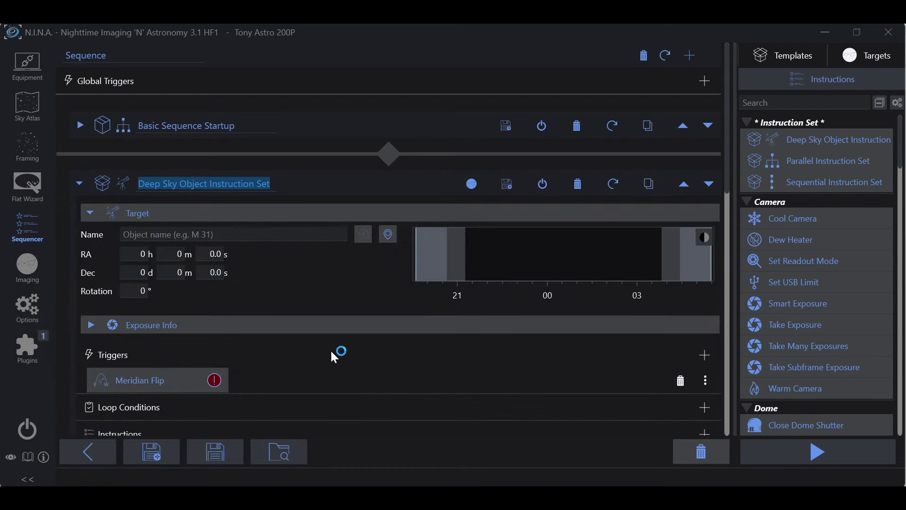
{"action": "type", "text": "MY B"}
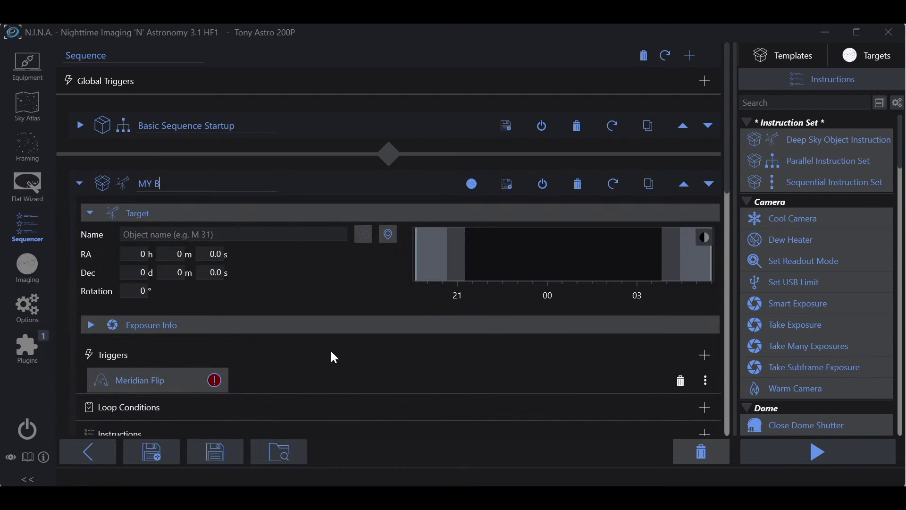
{"action": "type", "text": "ROADBAND IMAGING"}
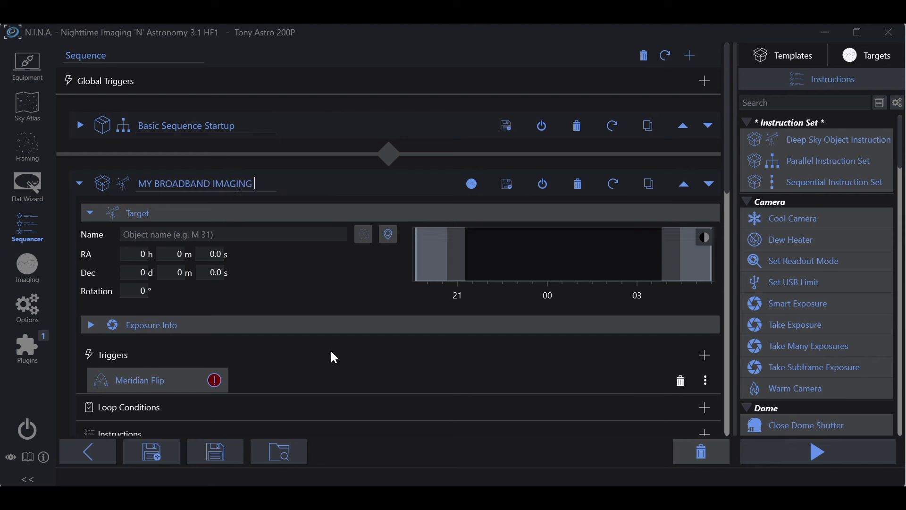
{"action": "type", "text": " EXAMPLE"}
{"action": "left_click", "coordinate": [509, 184]}
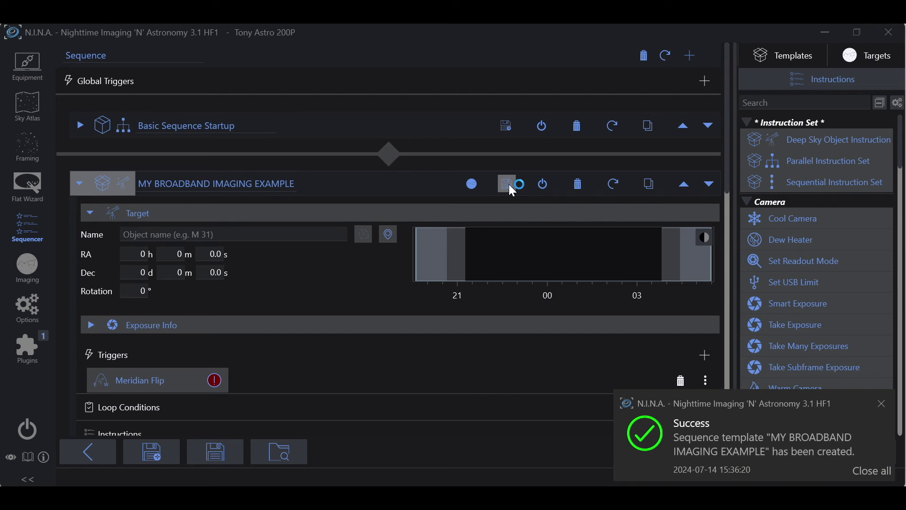
Check the user templates for MY BROADBAND IMAGING EXAMPLE, with the template names shown in full.
{"action": "left_click", "coordinate": [779, 57]}
{"action": "scroll", "coordinate": [787, 264], "scroll_direction": "down", "scroll_amount": 3}
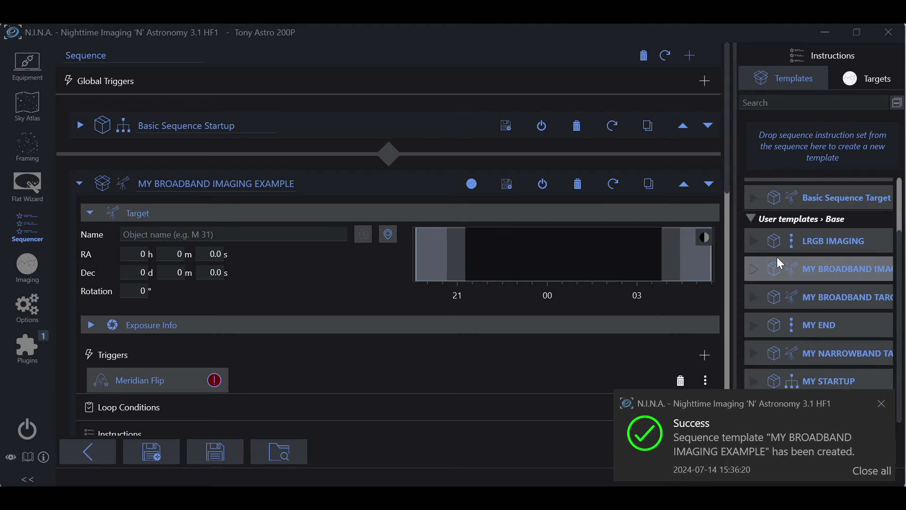
{"action": "left_click", "coordinate": [879, 406]}
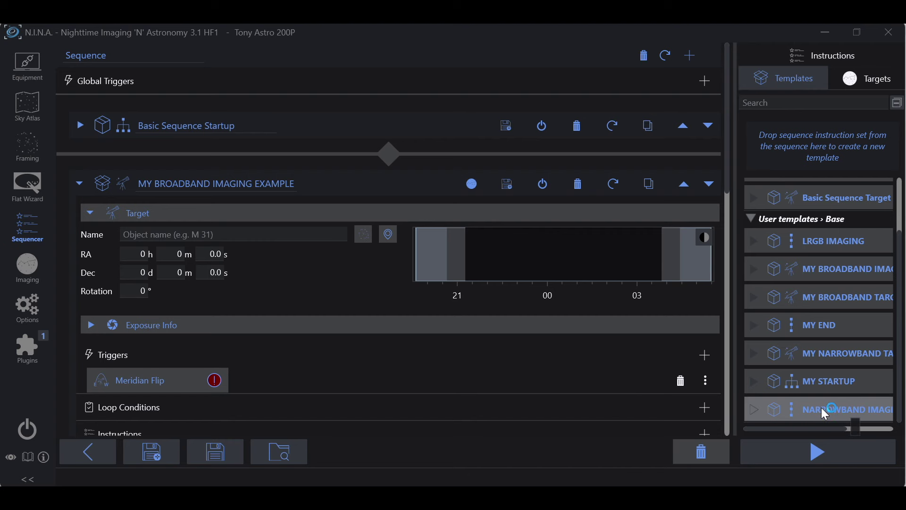
{"action": "left_click_drag", "start_coordinate": [734, 354], "coordinate": [639, 350]}
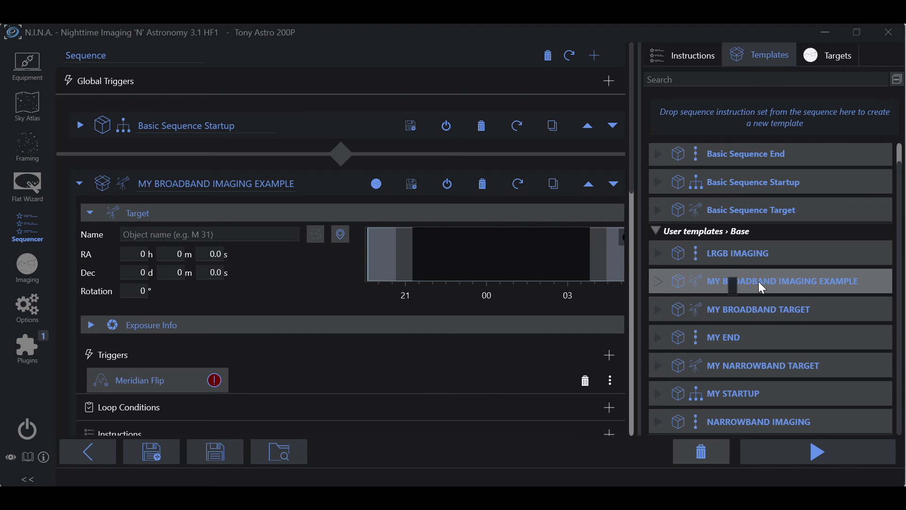
{"action": "left_click_drag", "start_coordinate": [640, 198], "coordinate": [733, 198]}
Delete the B Smart Exposure from LRGB IMAGING and set the remaining three exposures' filters to HA, OIII and SII.
{"action": "scroll", "coordinate": [487, 243], "scroll_direction": "down", "scroll_amount": 12}
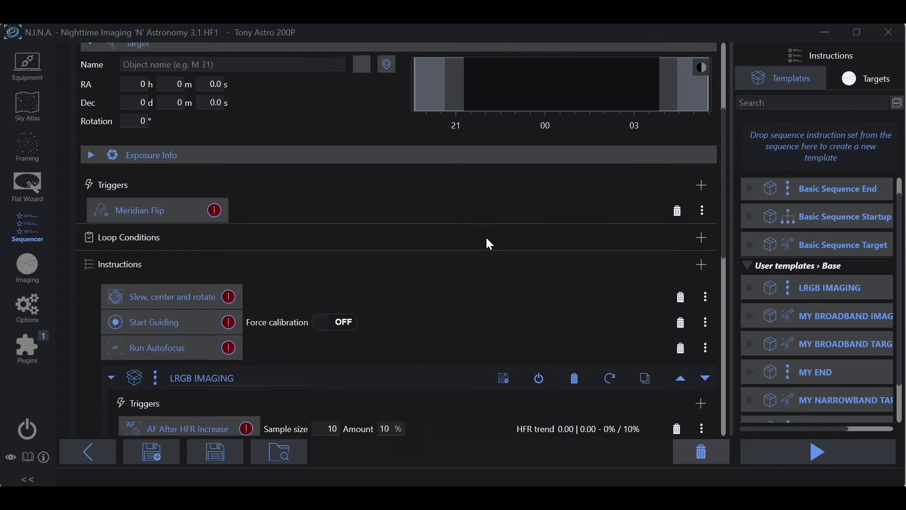
{"action": "scroll", "coordinate": [482, 259], "scroll_direction": "down", "scroll_amount": 5}
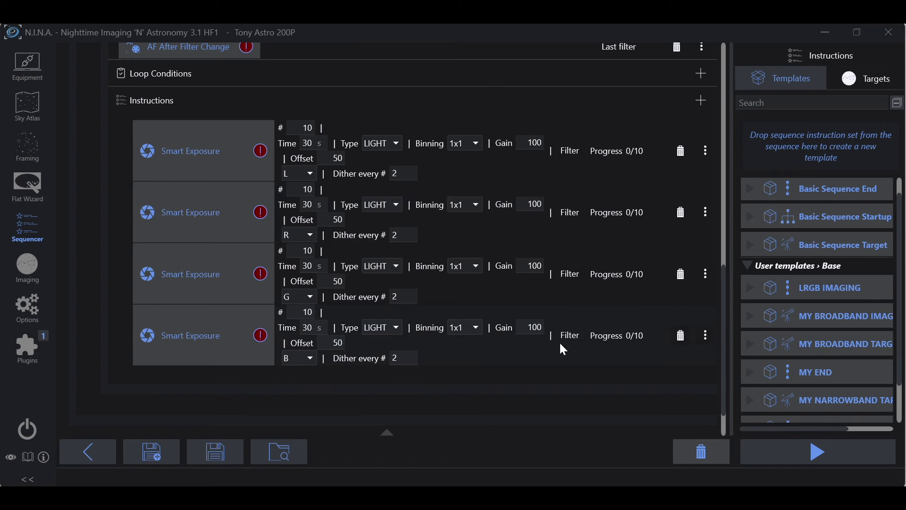
{"action": "left_click", "coordinate": [681, 336]}
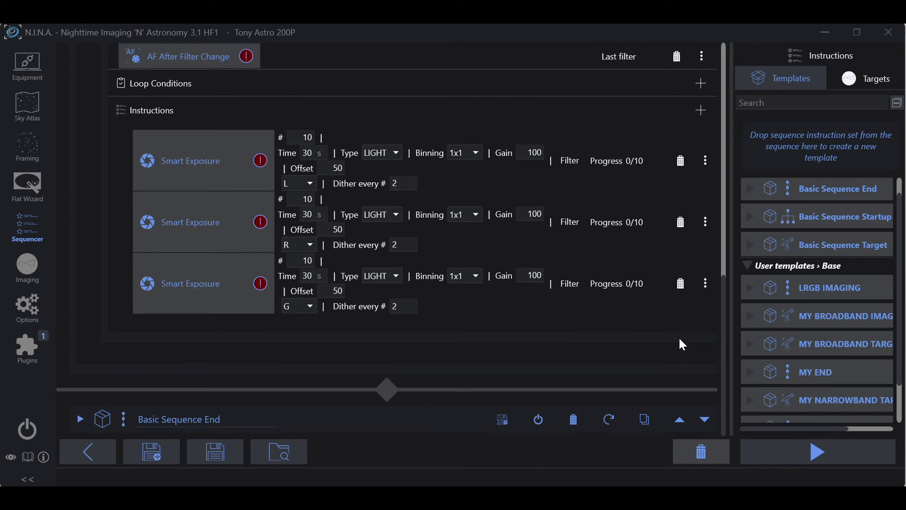
{"action": "left_click", "coordinate": [310, 184]}
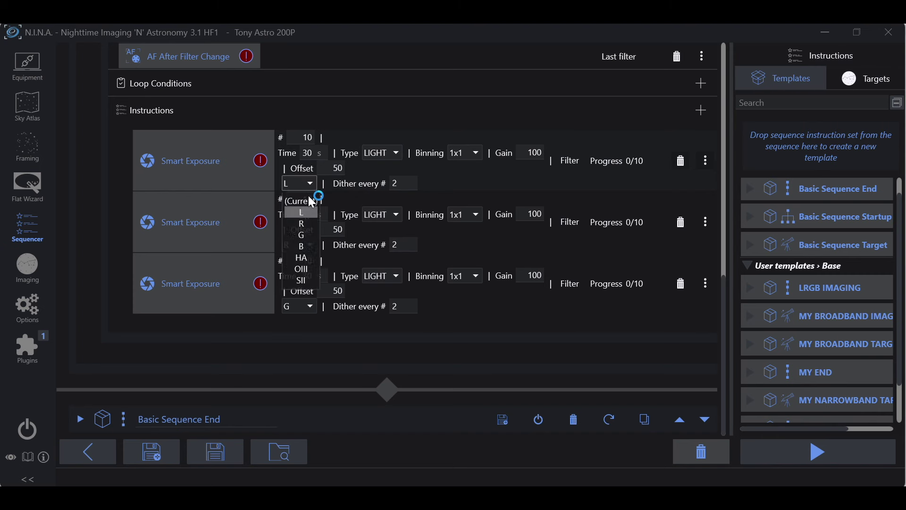
{"action": "left_click", "coordinate": [302, 257]}
{"action": "left_click", "coordinate": [311, 246]}
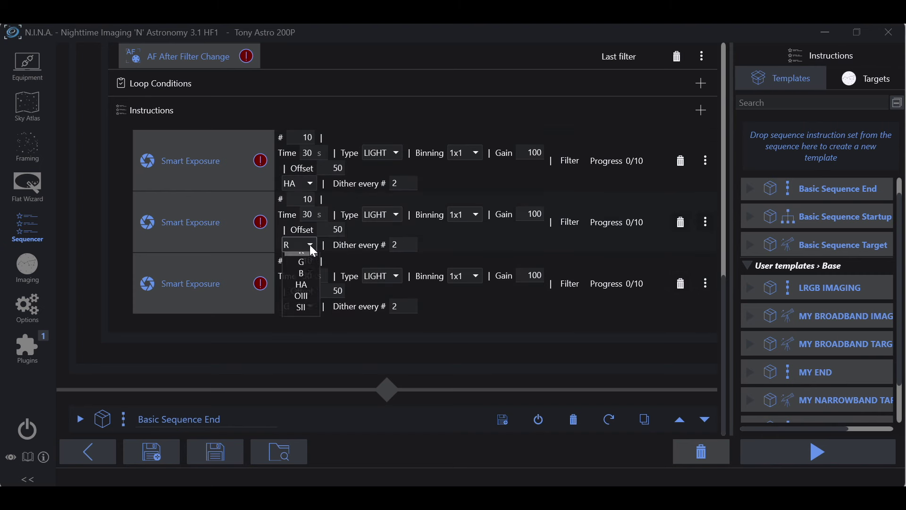
{"action": "left_click", "coordinate": [305, 326]}
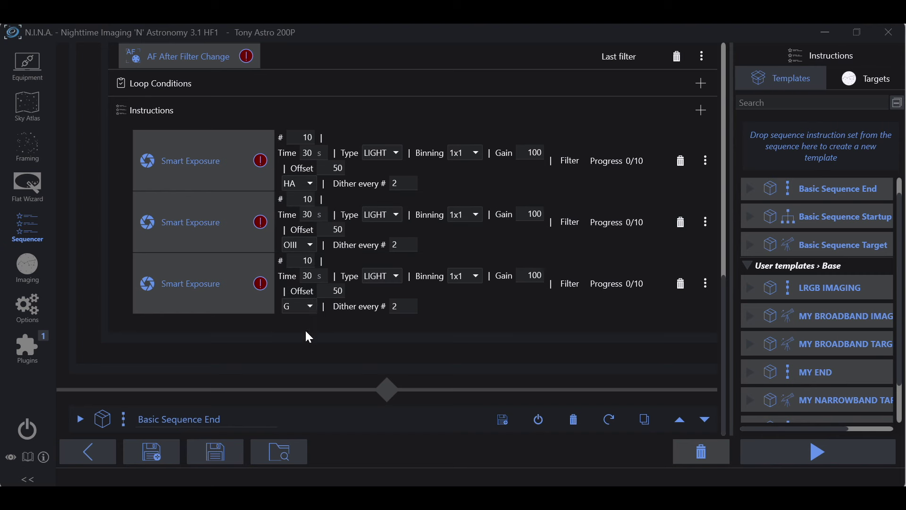
{"action": "left_click", "coordinate": [309, 306]}
{"action": "left_click", "coordinate": [306, 402]}
Set the exposure time of the HA, OIII and SII Smart Exposures to 360 s each.
{"action": "double_click", "coordinate": [311, 154]}
{"action": "key", "text": "BackSpace"}
{"action": "type", "text": "360"}
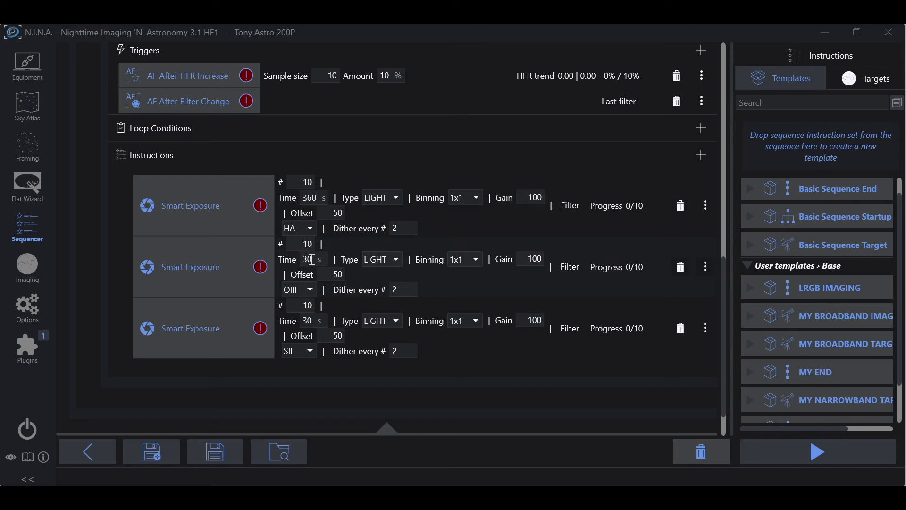
{"action": "double_click", "coordinate": [308, 259]}
{"action": "type", "text": "360"}
{"action": "double_click", "coordinate": [308, 320]}
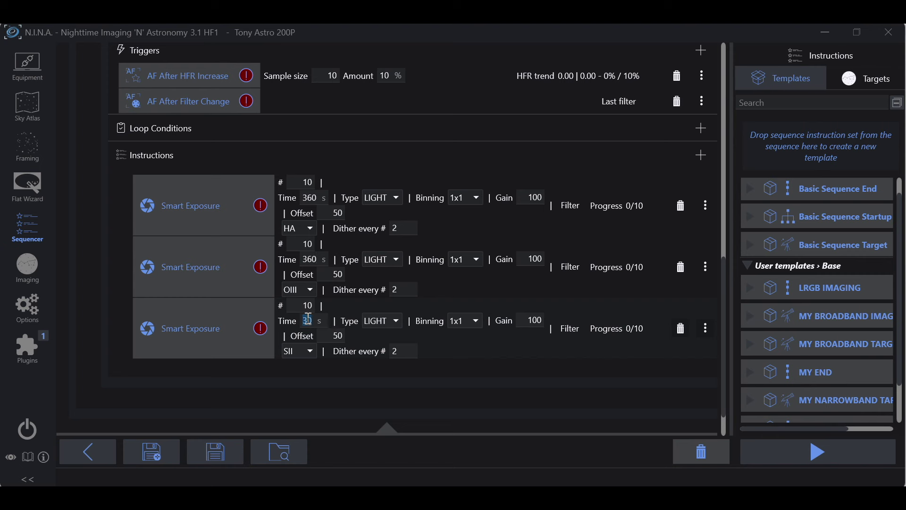
{"action": "type", "text": "360"}
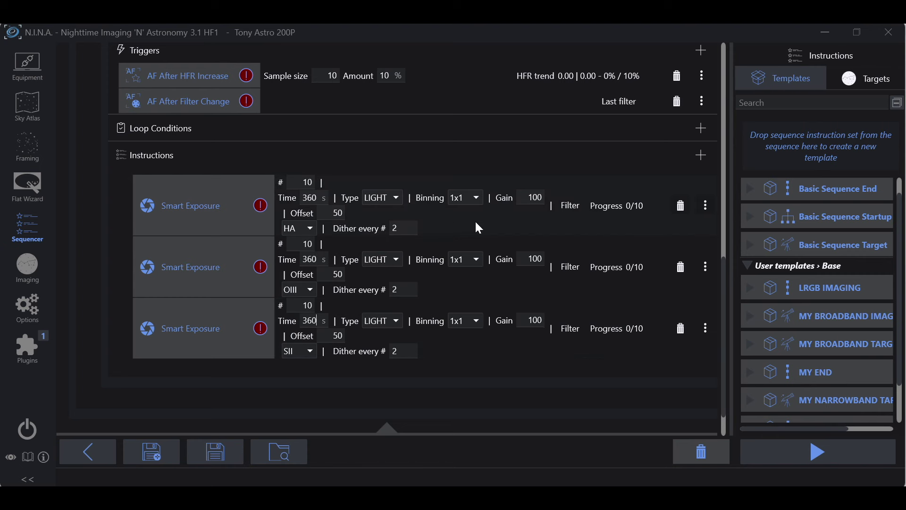
Set the HA, OIII and SII Smart Exposures to dither every 1 exposure.
{"action": "left_click", "coordinate": [408, 230]}
{"action": "key", "text": "BackSpace"}
{"action": "type", "text": "1"}
{"action": "left_click", "coordinate": [409, 290]}
{"action": "key", "text": "BackSpace"}
{"action": "type", "text": "1"}
{"action": "left_click", "coordinate": [405, 350]}
{"action": "key", "text": "BackSpace"}
{"action": "type", "text": "1"}
Rename the nested LRGB IMAGING set to NARROWBAND IMAGING.
{"action": "scroll", "coordinate": [456, 364], "scroll_direction": "up", "scroll_amount": 5}
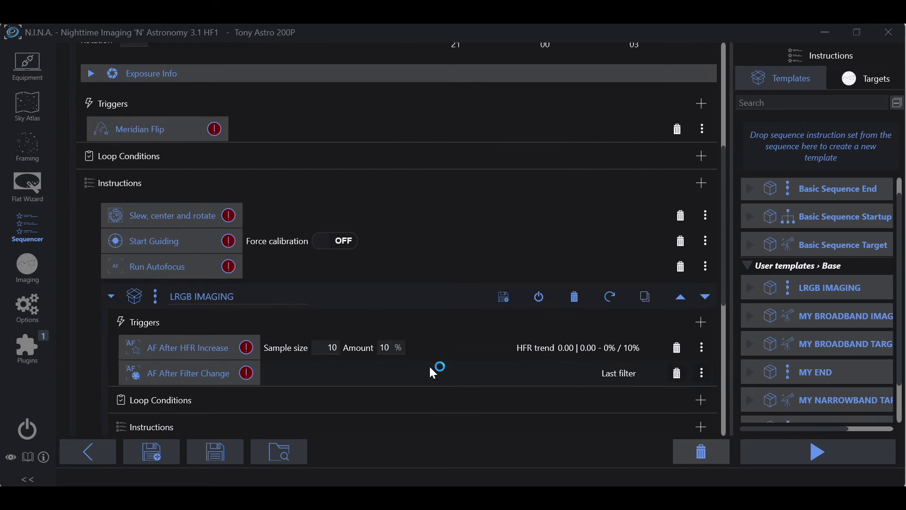
{"action": "left_click_drag", "start_coordinate": [192, 297], "coordinate": [143, 299]}
{"action": "type", "text": "NARROW"}
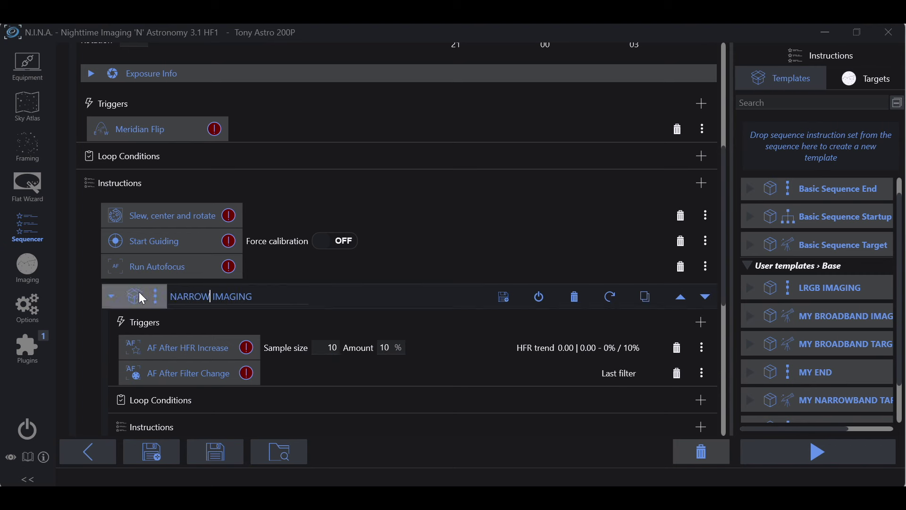
{"action": "type", "text": "BAND"}
Rename the deep sky object set to MY NARROWBAND IMAGING EXAMPLE and save it as a template.
{"action": "scroll", "coordinate": [329, 239], "scroll_direction": "up", "scroll_amount": 5}
{"action": "double_click", "coordinate": [187, 184]}
{"action": "type", "text": "NARROWBNA"}
{"action": "key", "text": "BackSpace"}
{"action": "key", "text": "BackSpace"}
{"action": "type", "text": "AND"}
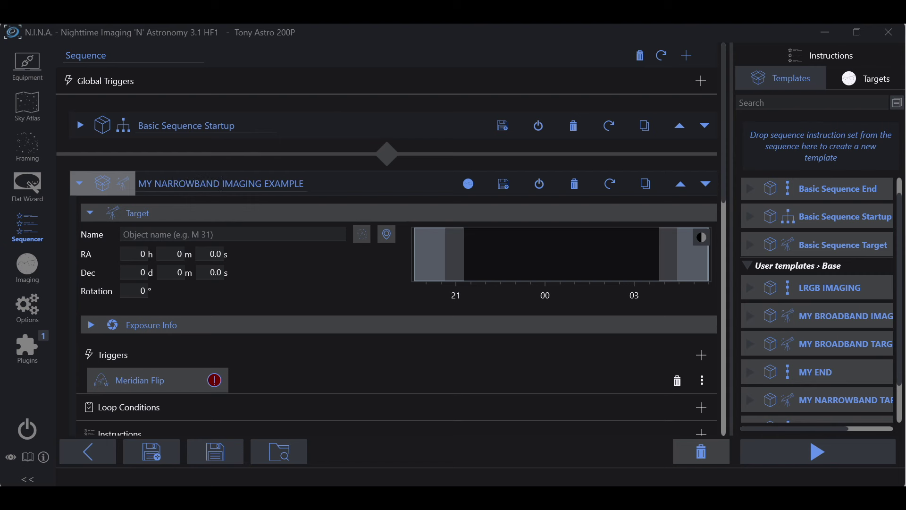
{"action": "left_click", "coordinate": [504, 186]}
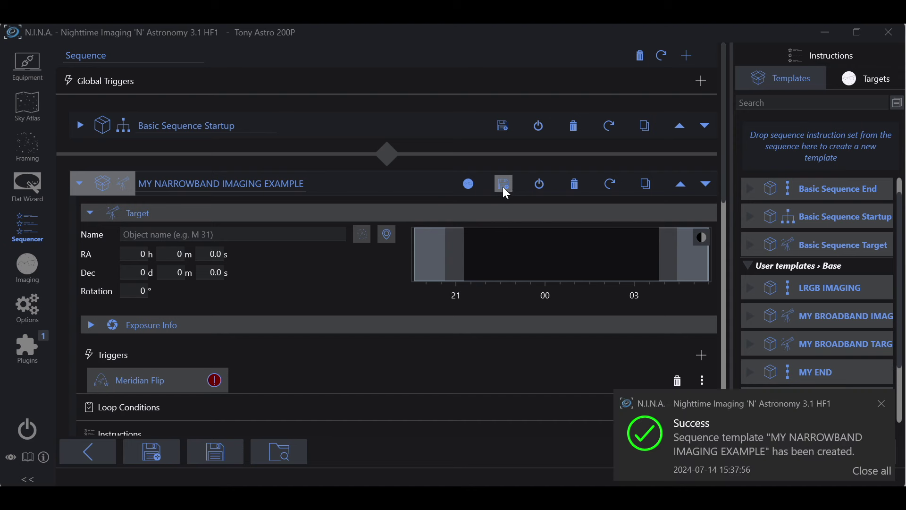
Check the user templates for MY NARROWBAND IMAGING EXAMPLE, with the template names shown in full.
{"action": "left_click", "coordinate": [881, 404]}
{"action": "left_click_drag", "start_coordinate": [730, 298], "coordinate": [600, 303]}
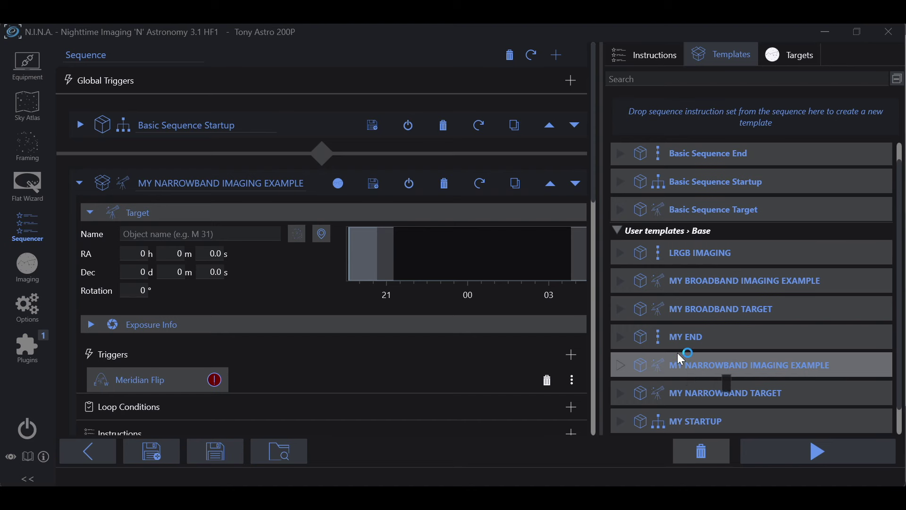
{"action": "left_click_drag", "start_coordinate": [601, 334], "coordinate": [729, 335]}
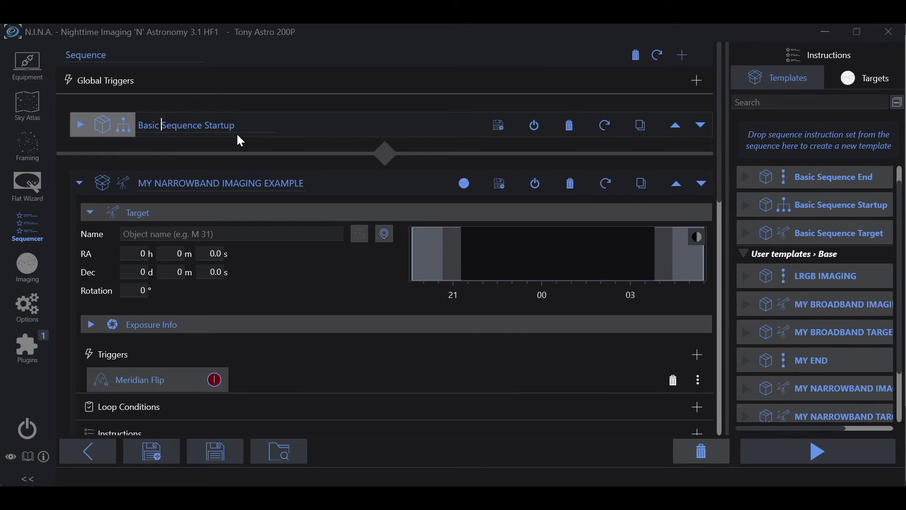
Rename the Basic Sequence Startup set to MY STARTUP and the Basic Sequence End set to MY END.
{"action": "left_click_drag", "start_coordinate": [239, 125], "coordinate": [134, 129]}
{"action": "type", "text": "MY STARTUP"}
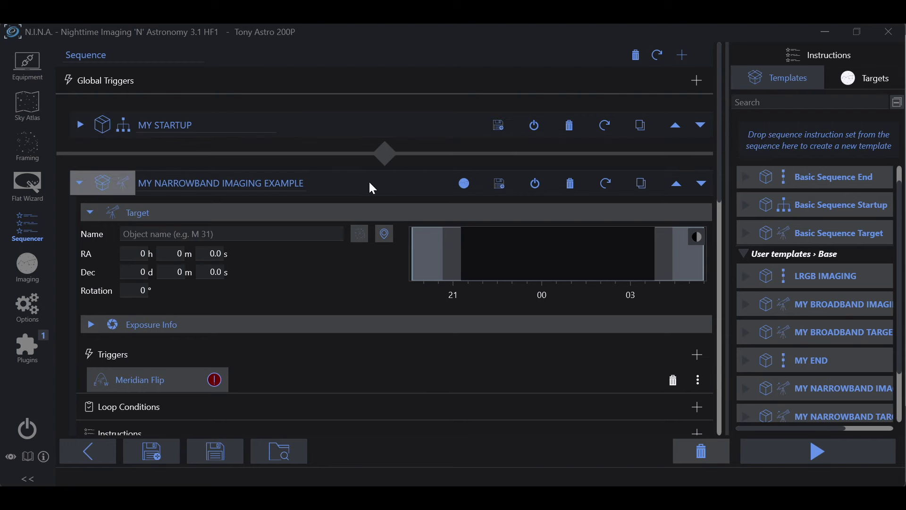
{"action": "scroll", "coordinate": [359, 186], "scroll_direction": "down", "scroll_amount": 7}
{"action": "scroll", "coordinate": [335, 203], "scroll_direction": "down", "scroll_amount": 5}
{"action": "double_click", "coordinate": [167, 419]}
{"action": "key", "text": "BackSpace"}
{"action": "key", "text": "BackSpace"}
{"action": "key", "text": "BackSpace"}
{"action": "key", "text": "BackSpace"}
{"action": "key", "text": "BackSpace"}
{"action": "key", "text": "BackSpace"}
{"action": "key", "text": "BackSpace"}
{"action": "key", "text": "BackSpace"}
{"action": "type", "text": "MY EN"}
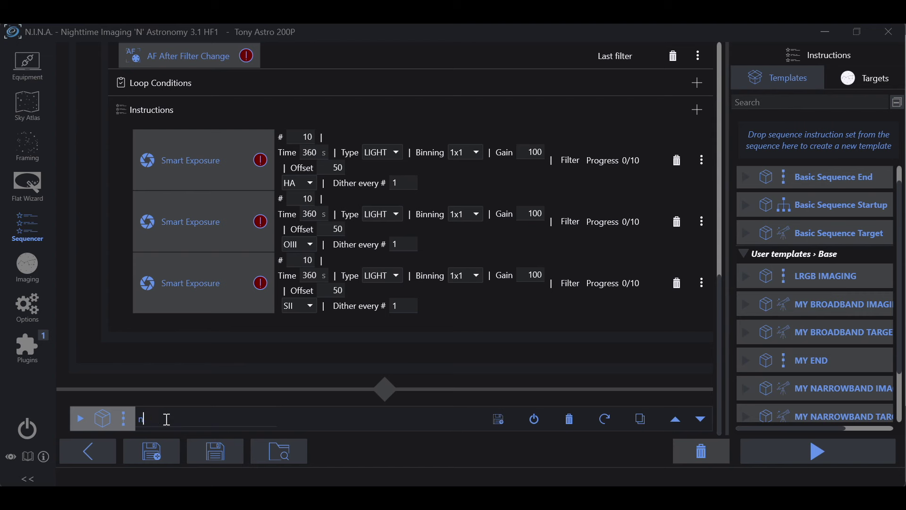
{"action": "key", "text": "BackSpace"}
{"action": "key", "text": "BackSpace"}
{"action": "key", "text": "BackSpace"}
{"action": "key", "text": "BackSpace"}
{"action": "key", "text": "BackSpace"}
{"action": "key", "text": "BackSpace"}
{"action": "key", "text": "BackSpace"}
{"action": "type", "text": "MY END"}
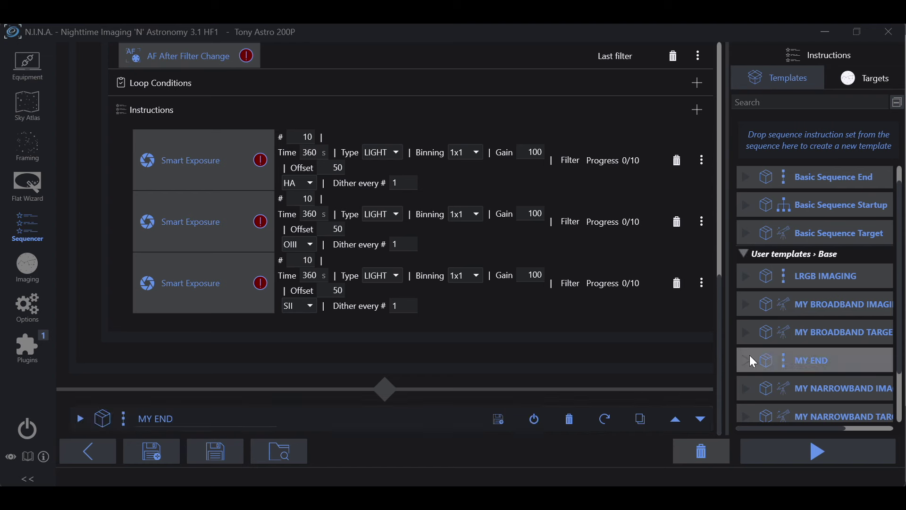
{"action": "scroll", "coordinate": [802, 349], "scroll_direction": "down", "scroll_amount": 3}
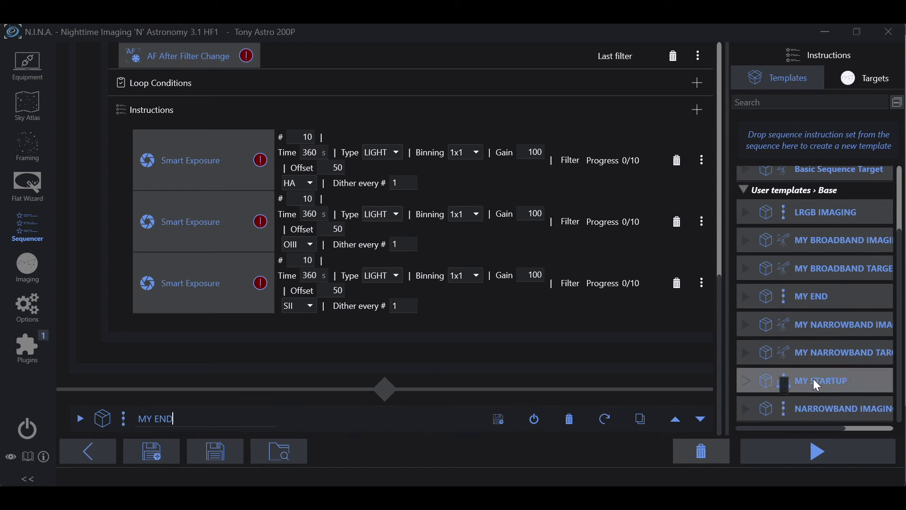
Empty the sequence by deleting the end set, the narrowband deep sky object set with its nested imaging set, and the startup set.
{"action": "left_click", "coordinate": [571, 420]}
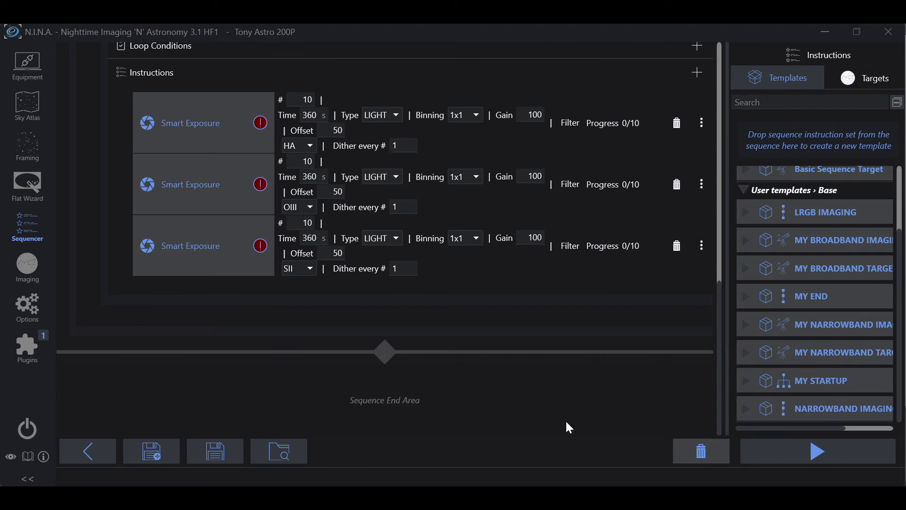
{"action": "scroll", "coordinate": [601, 284], "scroll_direction": "up", "scroll_amount": 5}
{"action": "scroll", "coordinate": [580, 239], "scroll_direction": "up", "scroll_amount": 10}
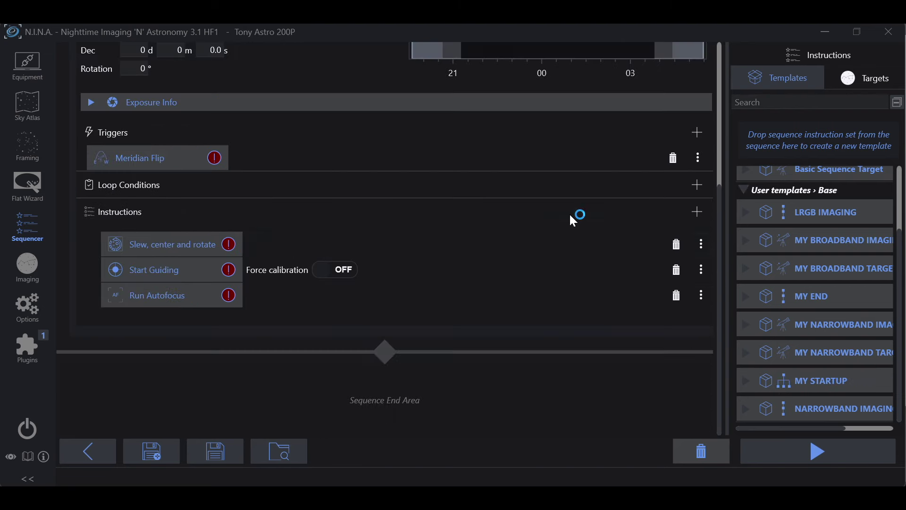
{"action": "left_click", "coordinate": [572, 163]}
{"action": "left_click", "coordinate": [570, 128]}
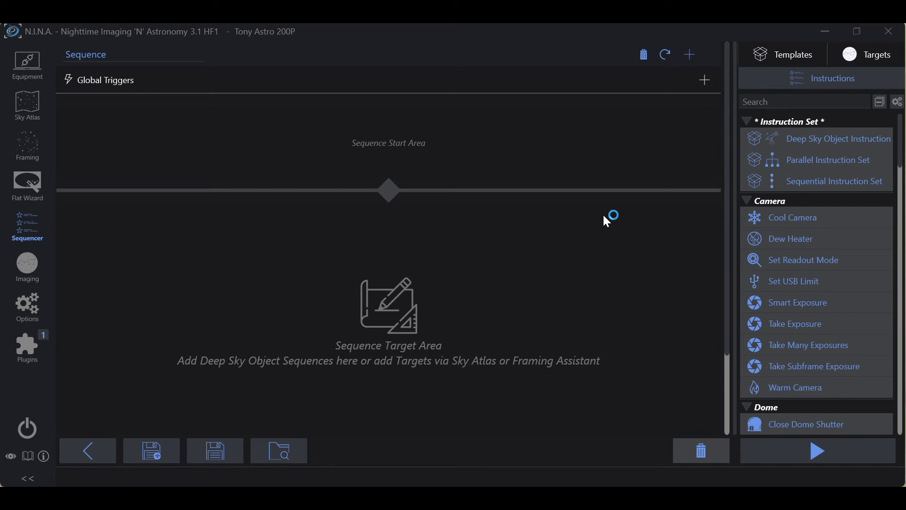
Find M101 in the Sky Atlas and set it as the target for the framing assistant.
{"action": "left_click", "coordinate": [37, 108]}
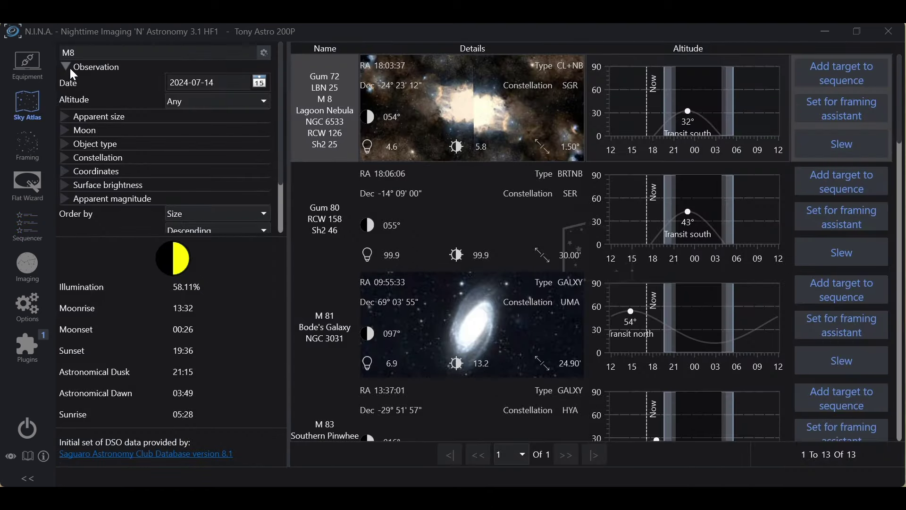
{"action": "double_click", "coordinate": [80, 55]}
{"action": "type", "text": "M101"}
{"action": "key", "text": "Return"}
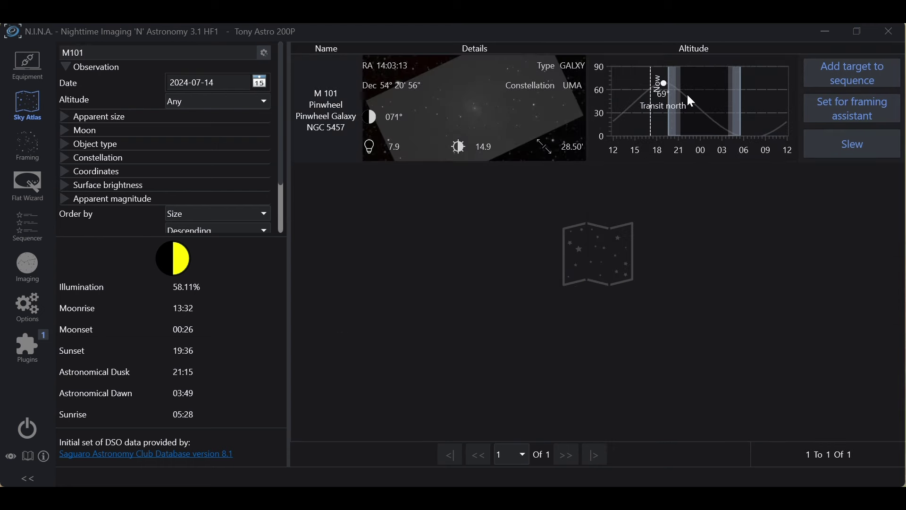
{"action": "left_click", "coordinate": [840, 112]}
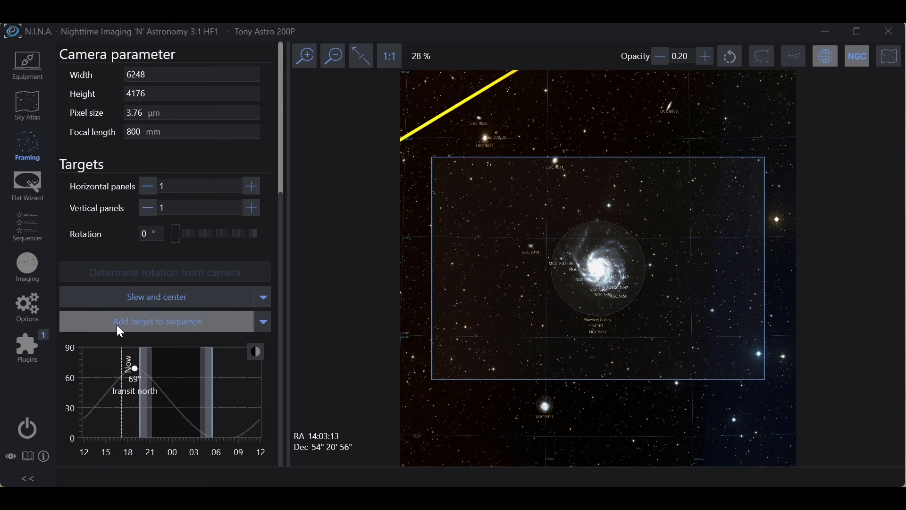
Add the framed M101 target to the advanced sequencer with the MY BROADBAND IMAGING EXAMPLE template and check its instructions.
{"action": "left_click", "coordinate": [209, 322]}
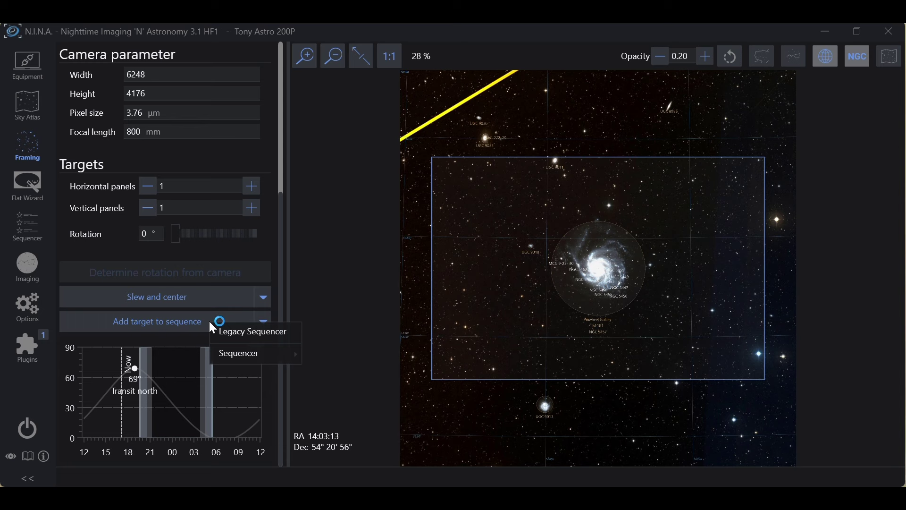
{"action": "mouse_move", "coordinate": [224, 352]}
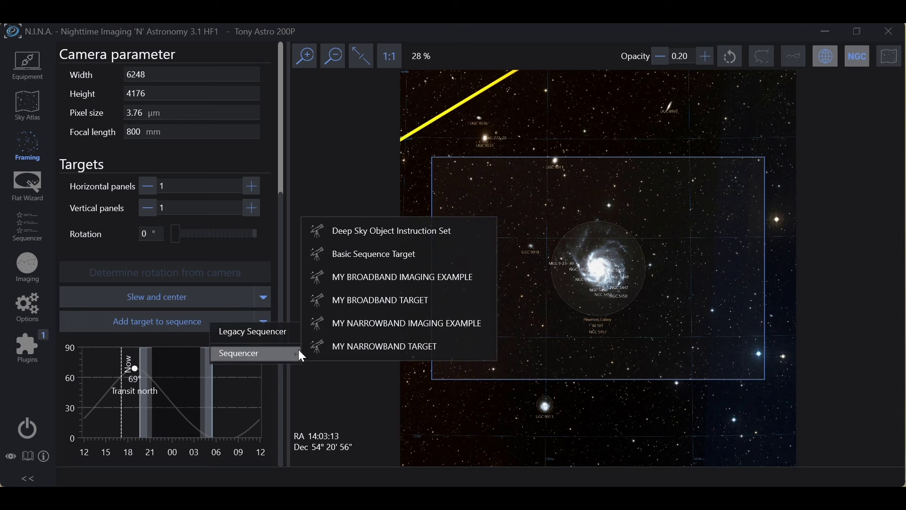
{"action": "left_click", "coordinate": [369, 231]}
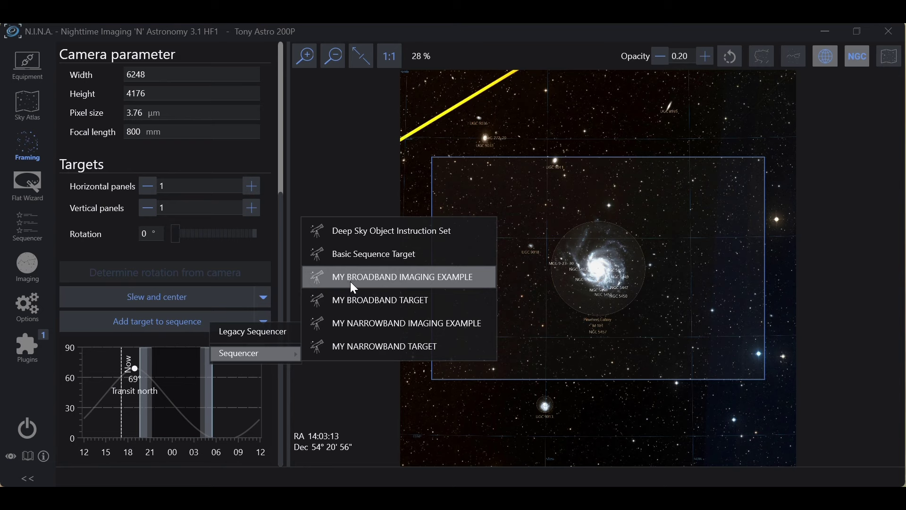
{"action": "left_click", "coordinate": [426, 282]}
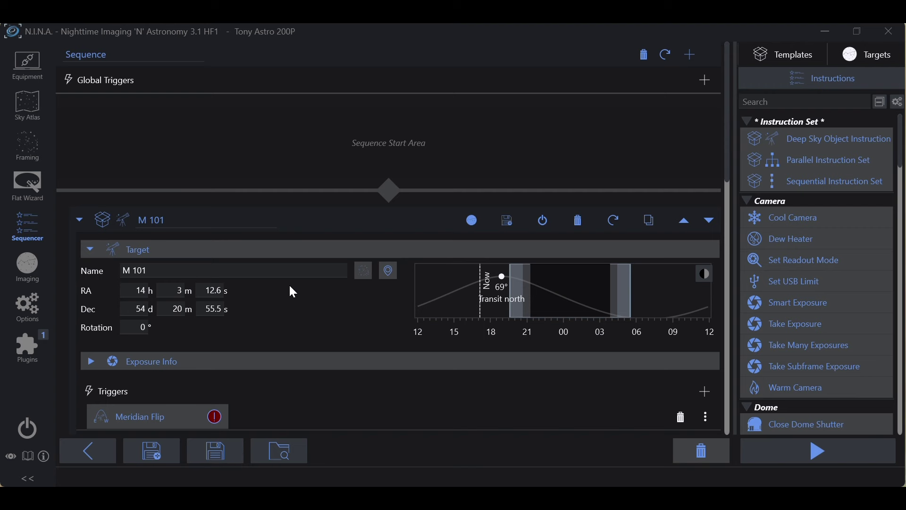
{"action": "scroll", "coordinate": [291, 285], "scroll_direction": "down", "scroll_amount": 5}
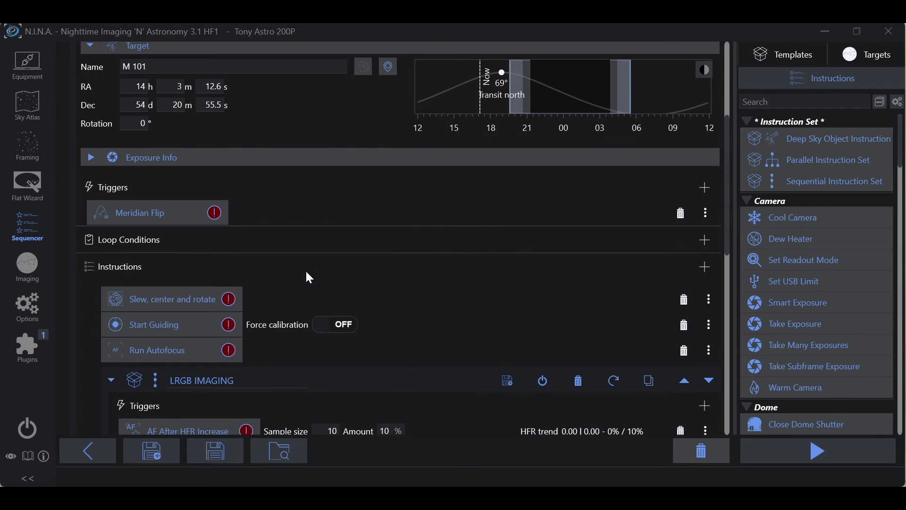
{"action": "scroll", "coordinate": [357, 243], "scroll_direction": "down", "scroll_amount": 8}
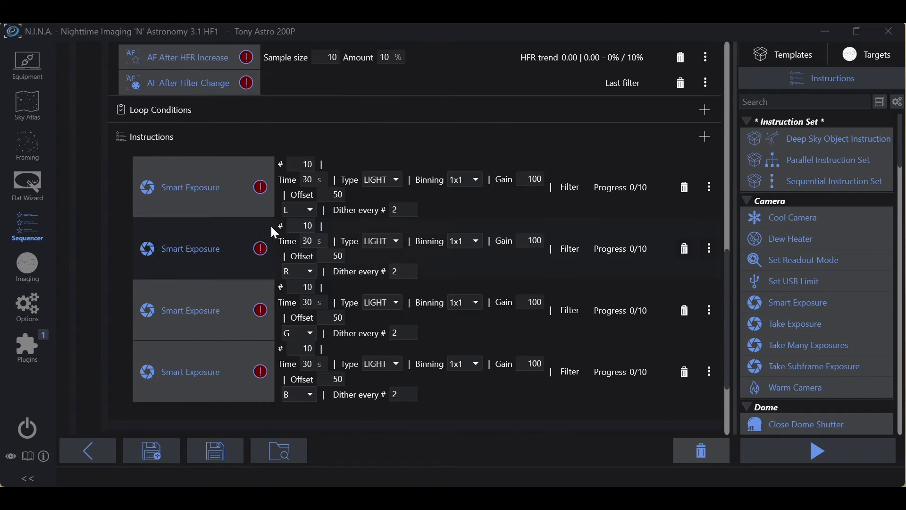
{"action": "scroll", "coordinate": [244, 209], "scroll_direction": "up", "scroll_amount": 3}
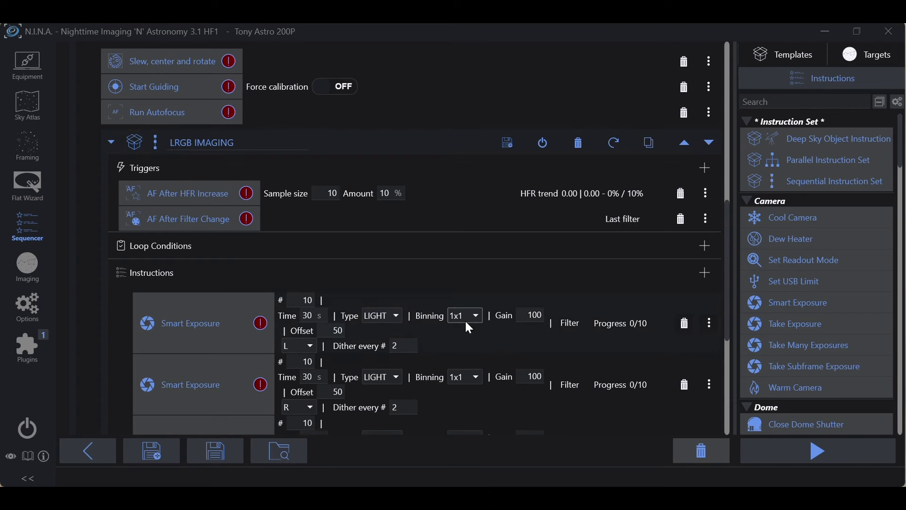
{"action": "scroll", "coordinate": [466, 323], "scroll_direction": "up", "scroll_amount": 10}
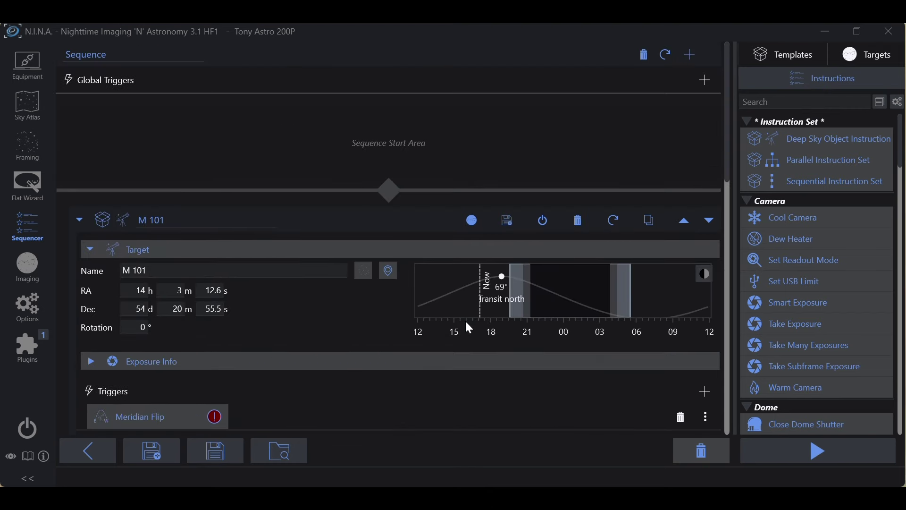
Add the MY STARTUP template to the sequence start area and MY END to the end area, with all sets collapsed.
{"action": "left_click", "coordinate": [79, 221]}
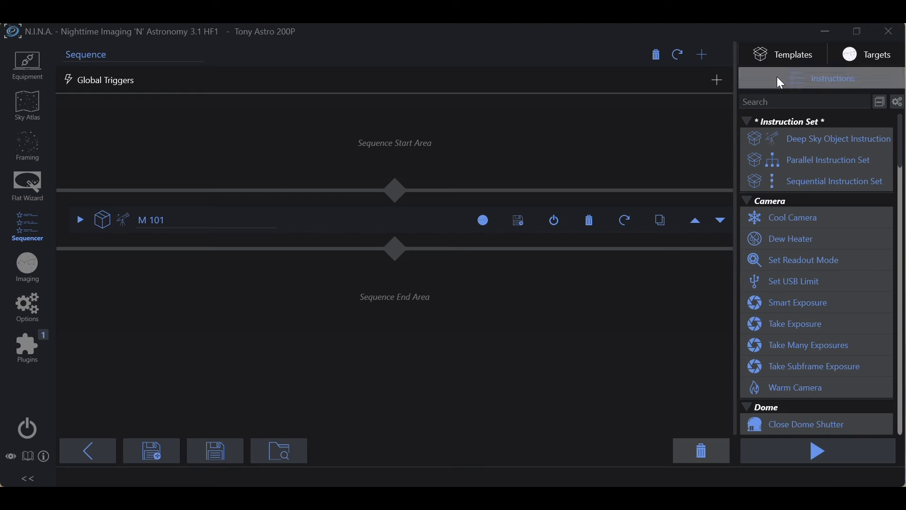
{"action": "left_click", "coordinate": [778, 57]}
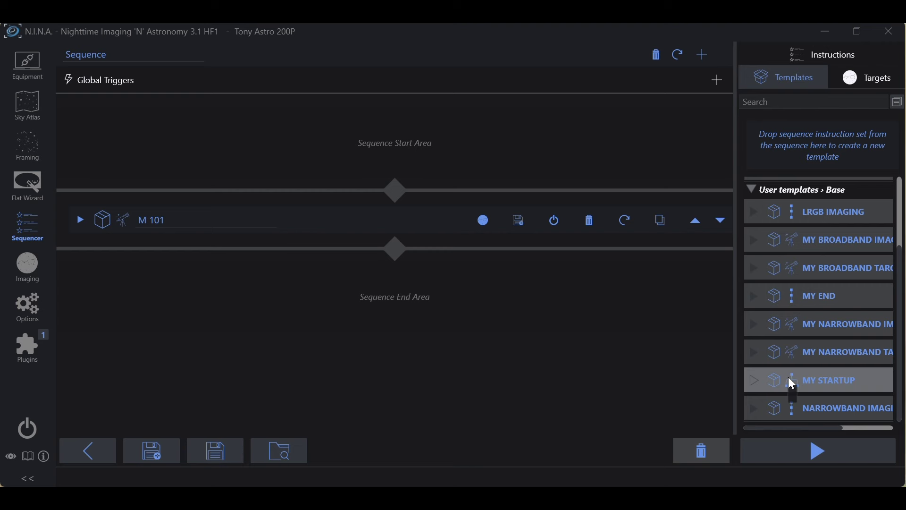
{"action": "mouse_move", "coordinate": [797, 374]}
{"action": "left_mouse_down"}
{"action": "mouse_move", "coordinate": [724, 283]}
{"action": "mouse_move", "coordinate": [536, 115]}
{"action": "mouse_move", "coordinate": [312, 130]}
{"action": "left_mouse_up"}
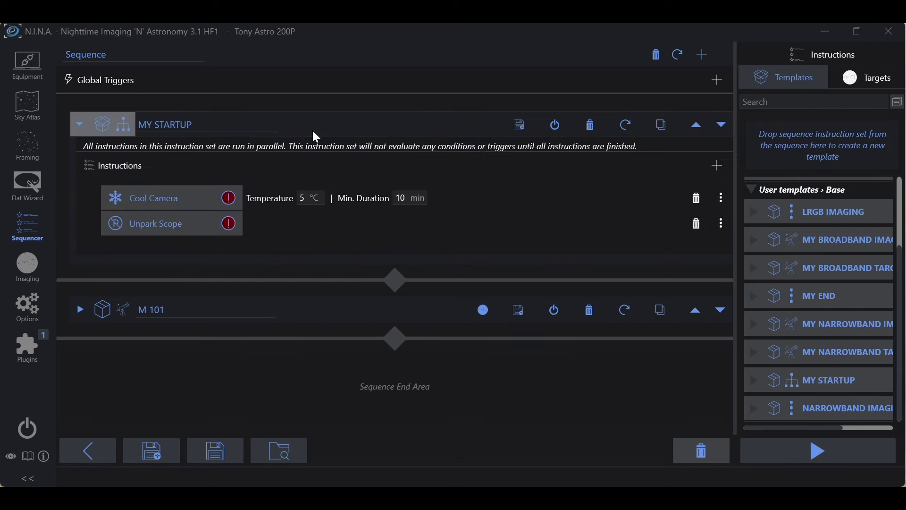
{"action": "left_click", "coordinate": [81, 126]}
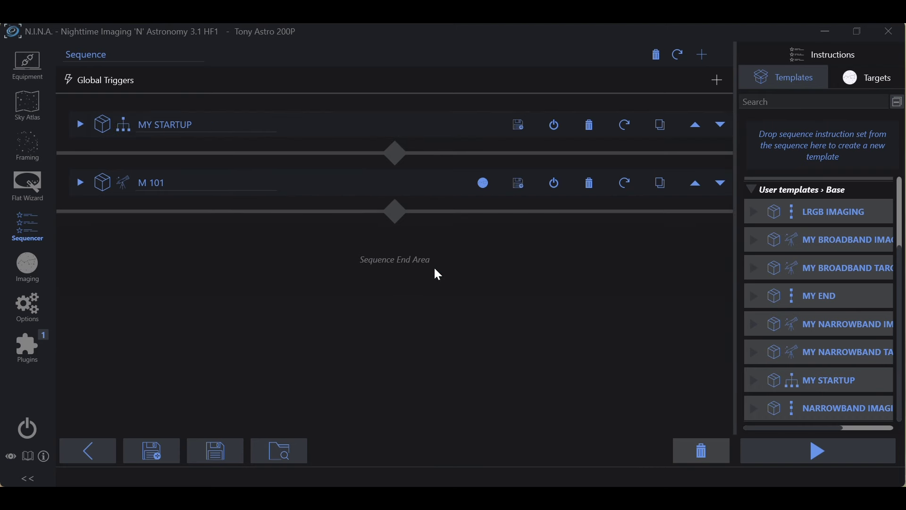
{"action": "left_click_drag", "start_coordinate": [805, 301], "coordinate": [418, 261]}
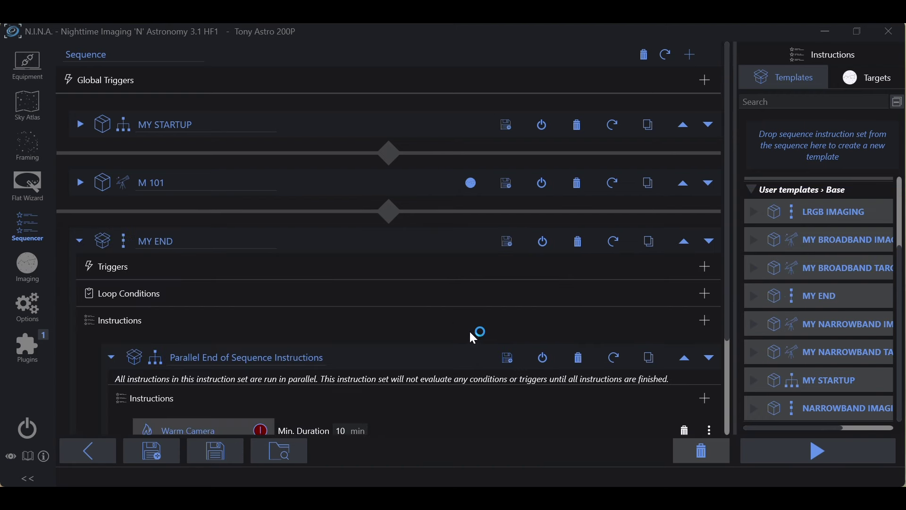
{"action": "left_click", "coordinate": [79, 240]}
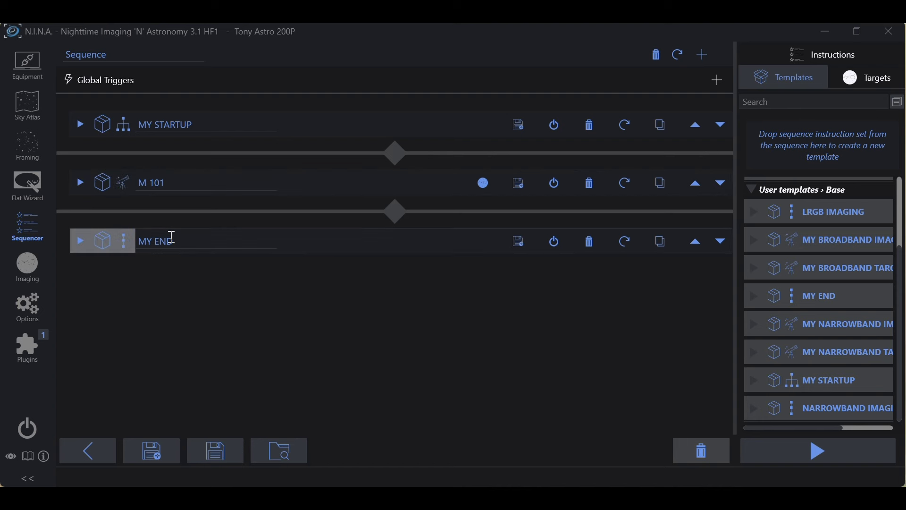
Examine the contents of the MY STARTUP, M 101 and MY END sets one after another.
{"action": "left_click", "coordinate": [79, 125]}
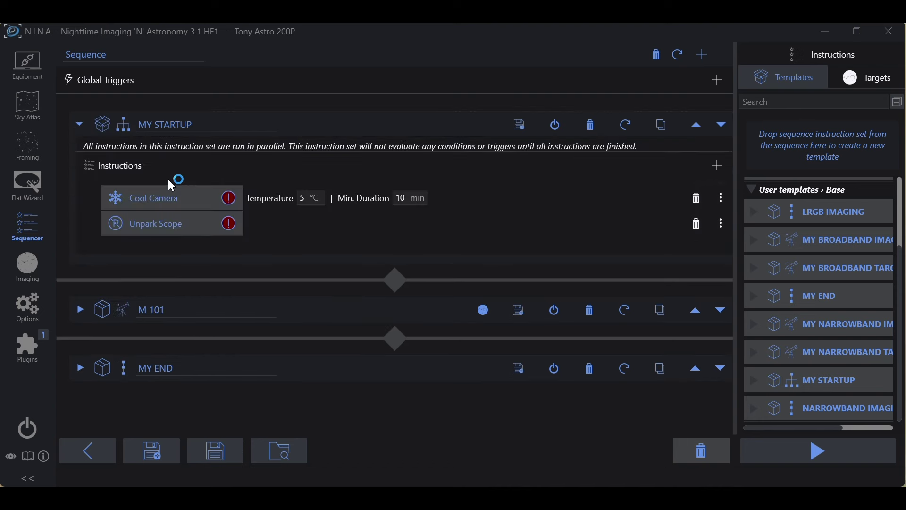
{"action": "left_click", "coordinate": [80, 124]}
{"action": "left_click", "coordinate": [80, 182]}
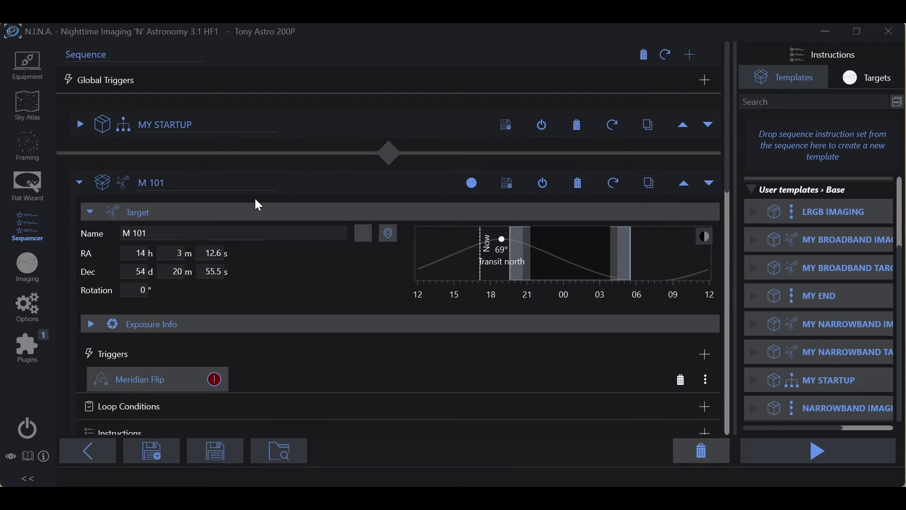
{"action": "scroll", "coordinate": [316, 224], "scroll_direction": "down", "scroll_amount": 10}
{"action": "scroll", "coordinate": [319, 229], "scroll_direction": "up", "scroll_amount": 10}
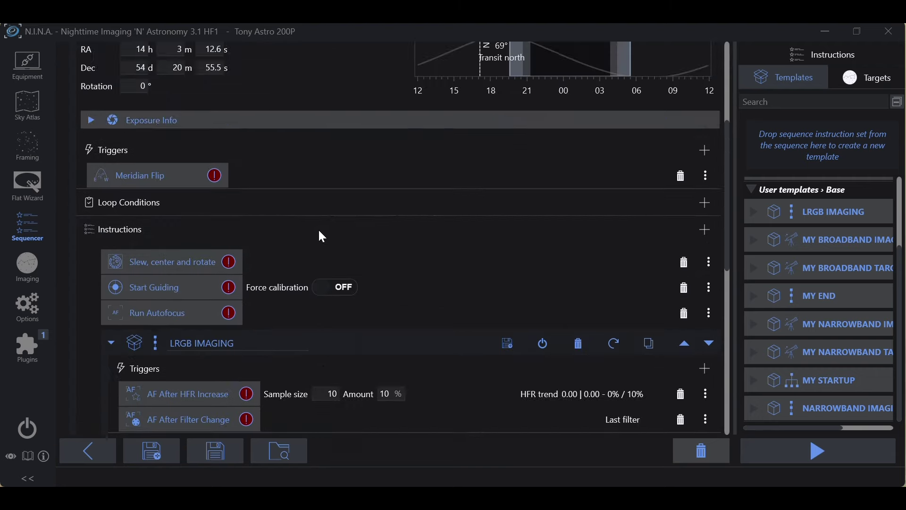
{"action": "left_click", "coordinate": [81, 182]}
{"action": "left_click", "coordinate": [80, 241]}
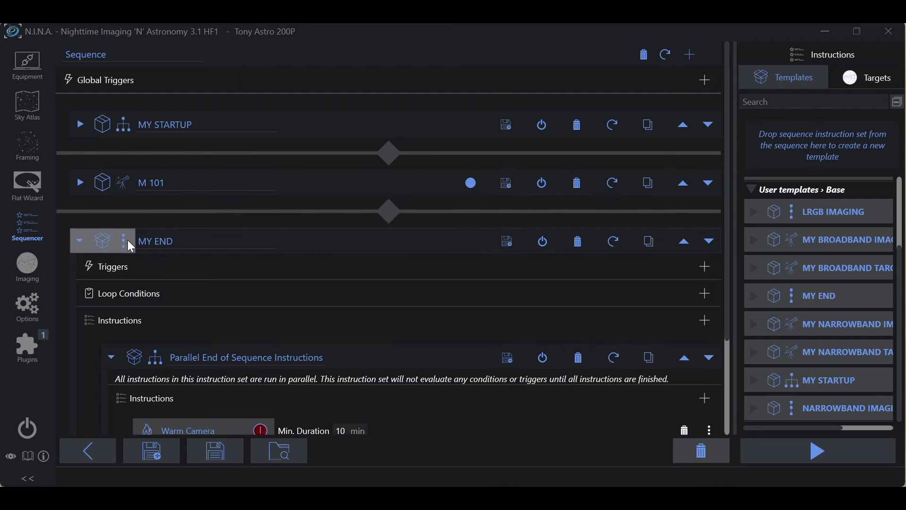
{"action": "scroll", "coordinate": [373, 241], "scroll_direction": "down", "scroll_amount": 3}
{"action": "scroll", "coordinate": [381, 268], "scroll_direction": "up", "scroll_amount": 3}
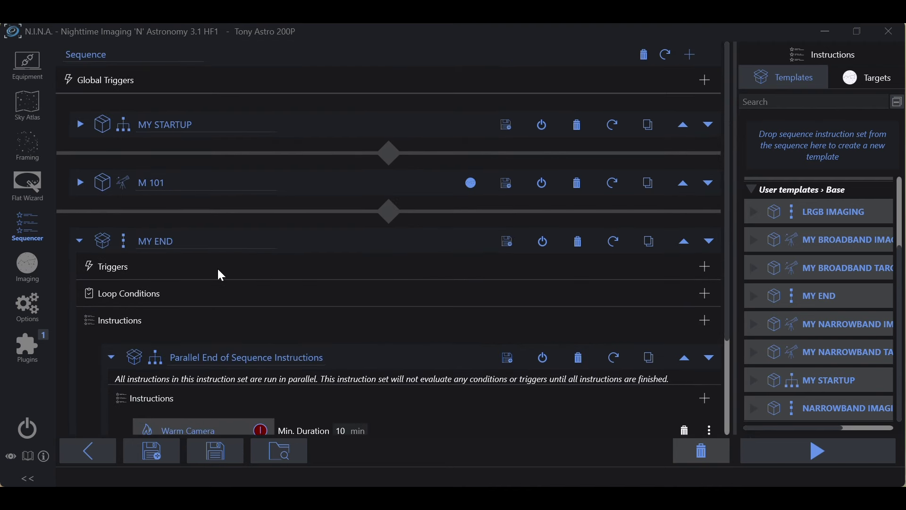
{"action": "left_click", "coordinate": [78, 242]}
Add a Loop Until Time condition to the LRGB IMAGING set inside M 101 and set its time to 1:20:0.
{"action": "left_click", "coordinate": [78, 184]}
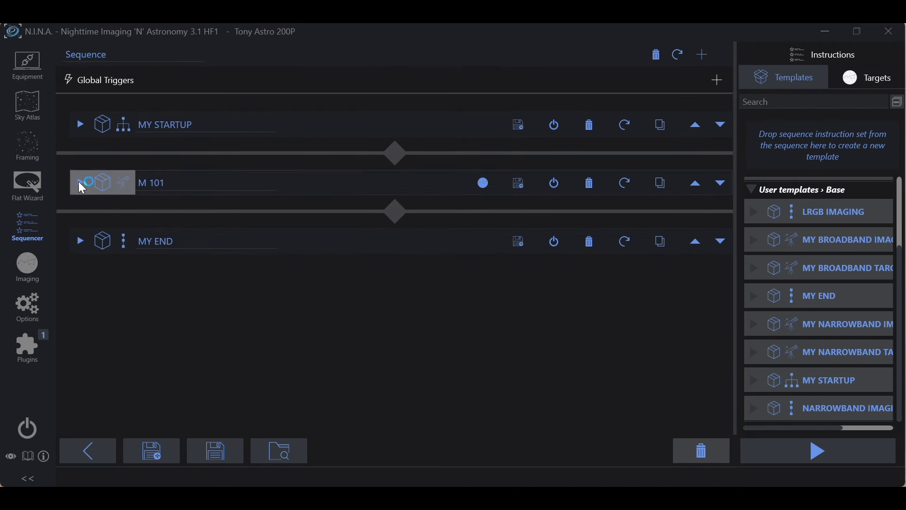
{"action": "scroll", "coordinate": [424, 218], "scroll_direction": "down", "scroll_amount": 3}
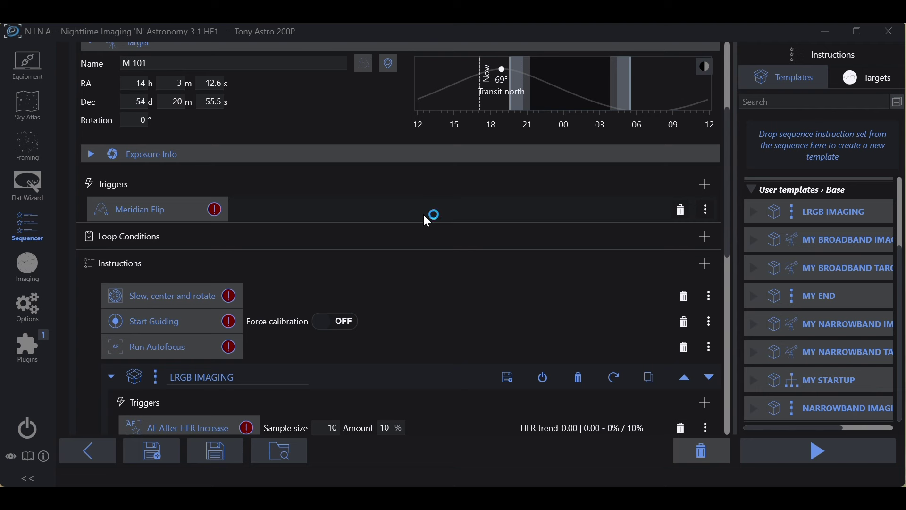
{"action": "scroll", "coordinate": [423, 217], "scroll_direction": "up", "scroll_amount": 2}
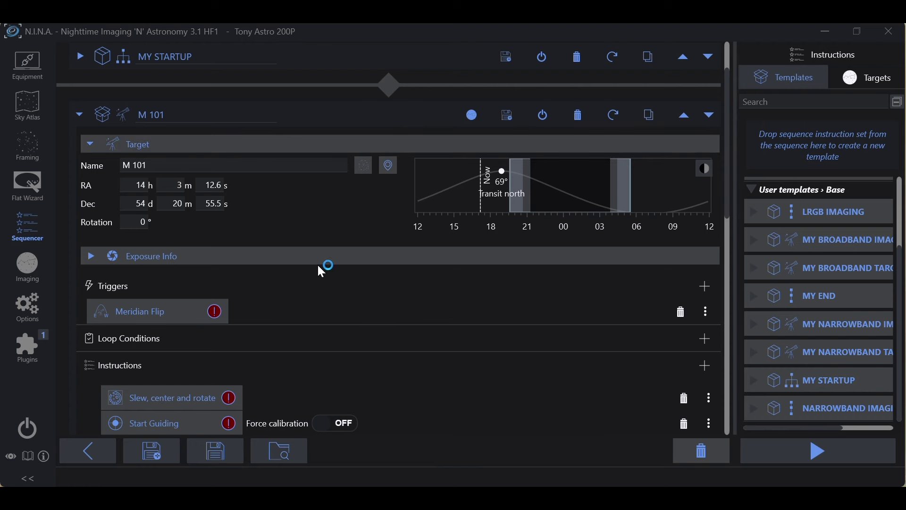
{"action": "scroll", "coordinate": [315, 255], "scroll_direction": "down", "scroll_amount": 7}
{"action": "scroll", "coordinate": [346, 264], "scroll_direction": "down", "scroll_amount": 1}
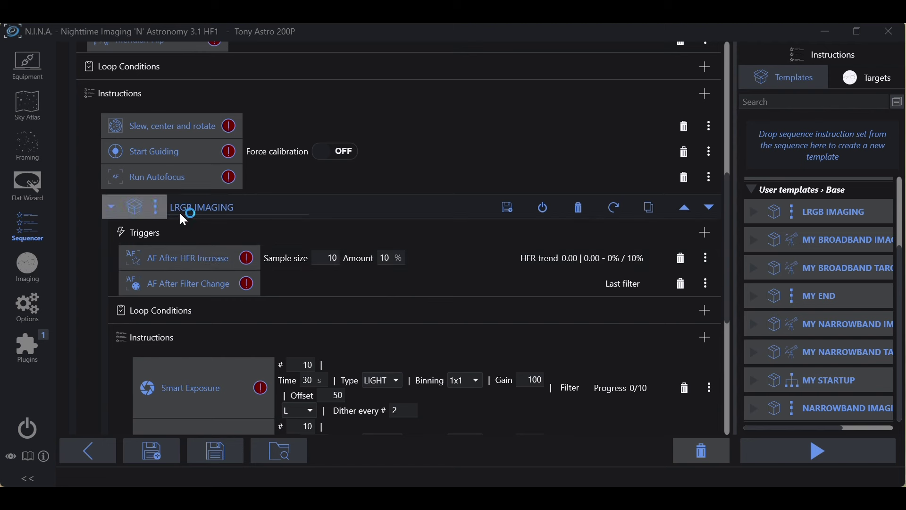
{"action": "scroll", "coordinate": [432, 251], "scroll_direction": "down", "scroll_amount": 1}
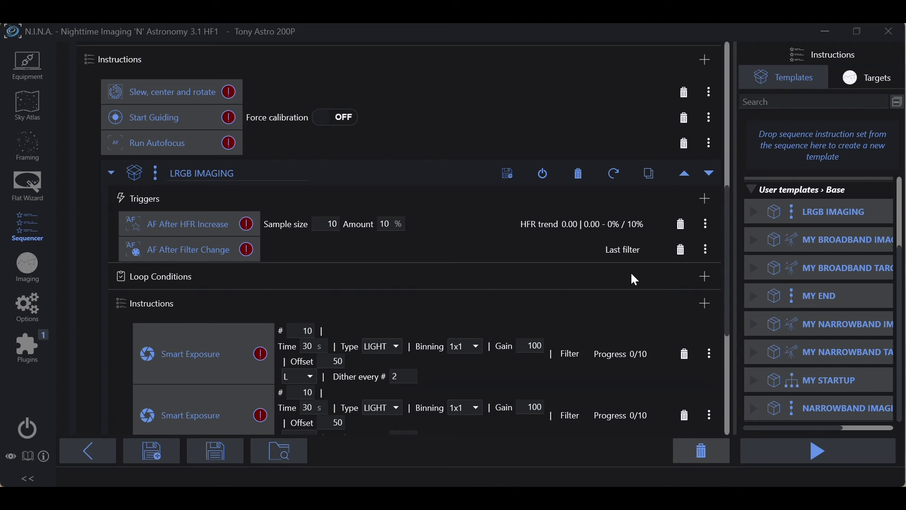
{"action": "left_click", "coordinate": [705, 278]}
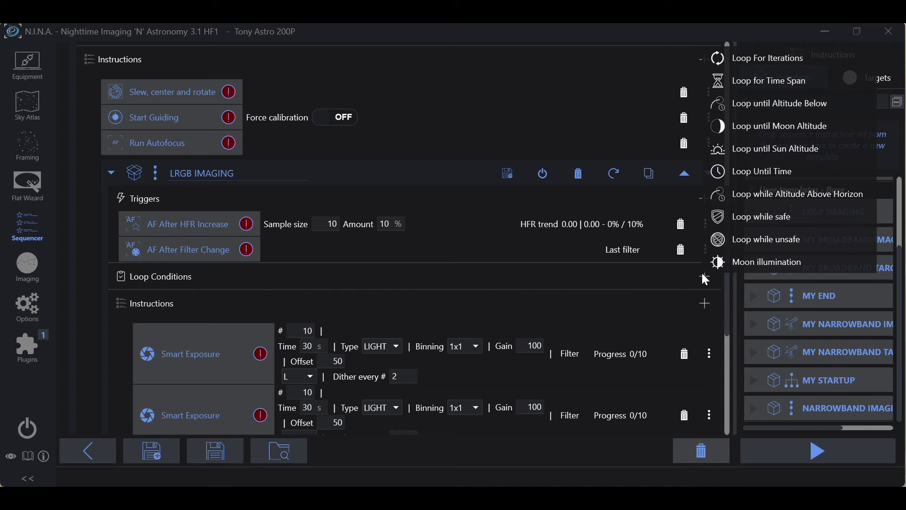
{"action": "left_click", "coordinate": [744, 179]}
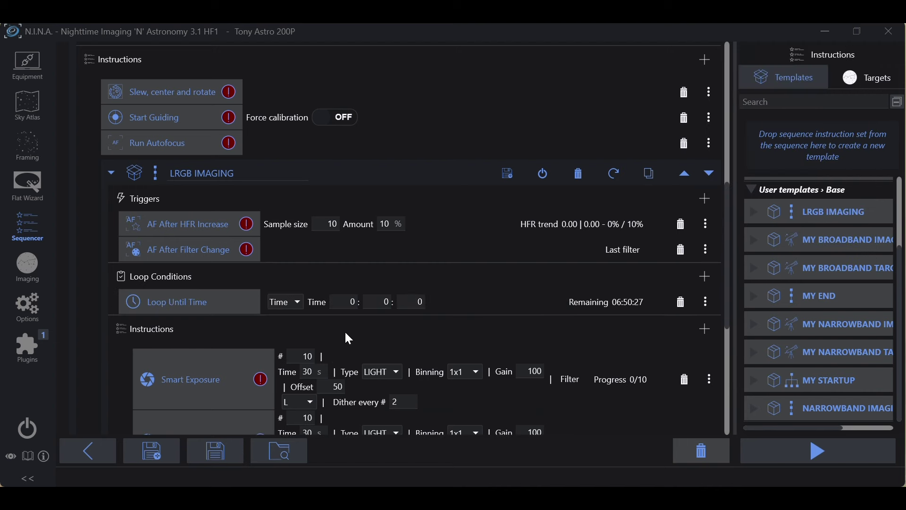
{"action": "left_click", "coordinate": [355, 300]}
{"action": "type", "text": "1"}
{"action": "left_click", "coordinate": [385, 302]}
{"action": "type", "text": "20"}
{"action": "left_click", "coordinate": [415, 302]}
Examine the sequence from MY STARTUP through M 101's loop condition and exposures to MY END, and collapse M 101.
{"action": "scroll", "coordinate": [461, 316], "scroll_direction": "up", "scroll_amount": 10}
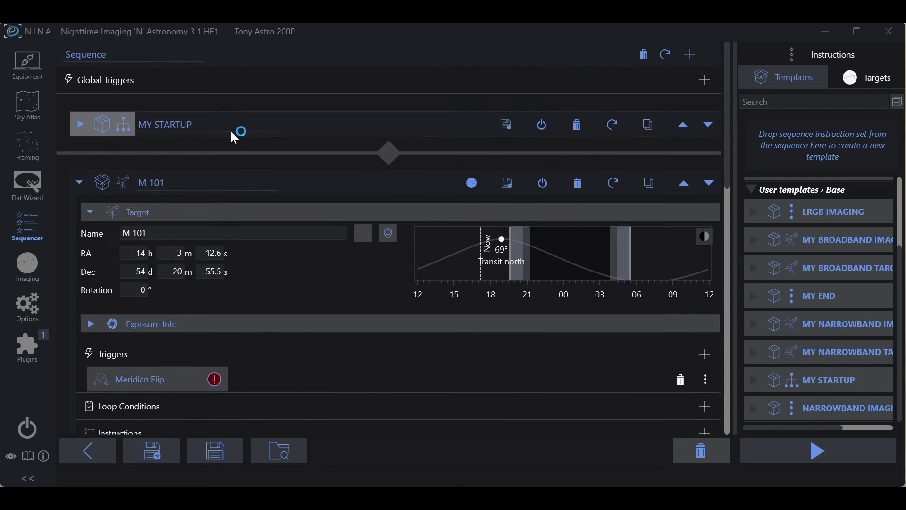
{"action": "scroll", "coordinate": [416, 319], "scroll_direction": "down", "scroll_amount": 8}
{"action": "scroll", "coordinate": [415, 307], "scroll_direction": "down", "scroll_amount": 1}
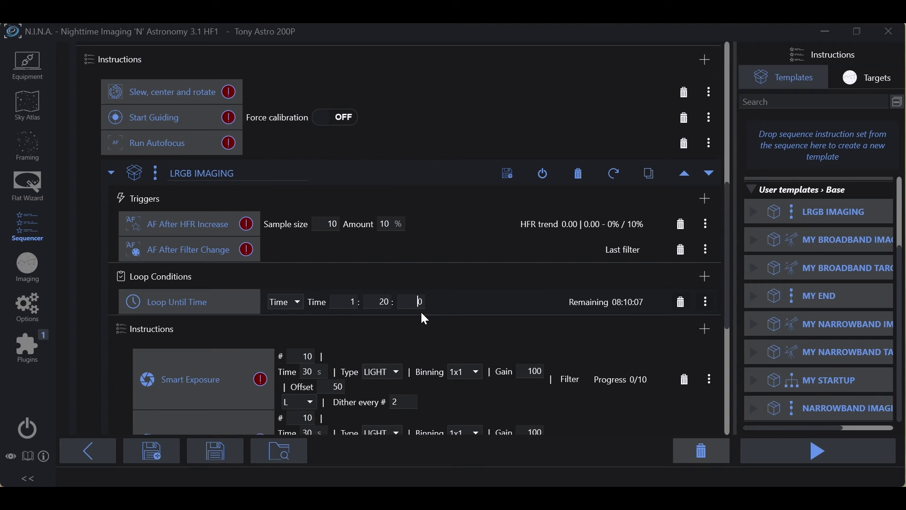
{"action": "scroll", "coordinate": [363, 302], "scroll_direction": "down", "scroll_amount": 3}
{"action": "scroll", "coordinate": [364, 307], "scroll_direction": "down", "scroll_amount": 1}
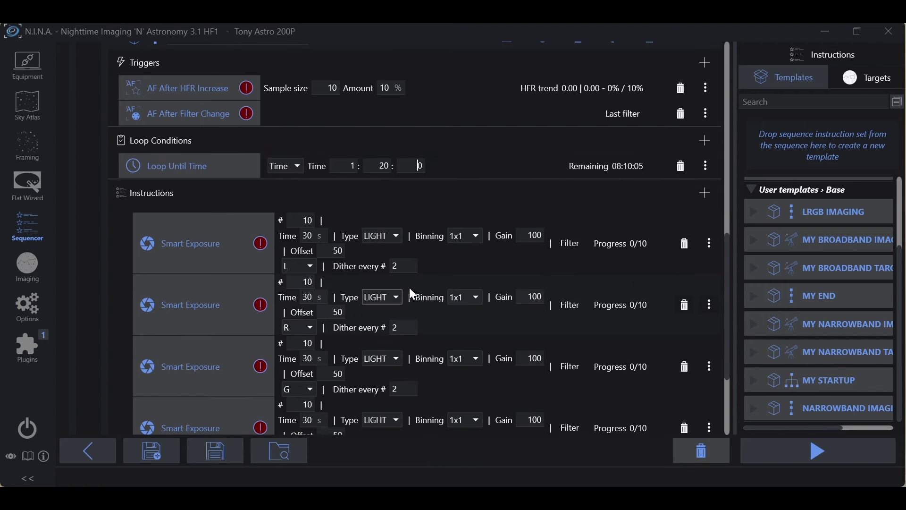
{"action": "scroll", "coordinate": [350, 330], "scroll_direction": "down", "scroll_amount": 4}
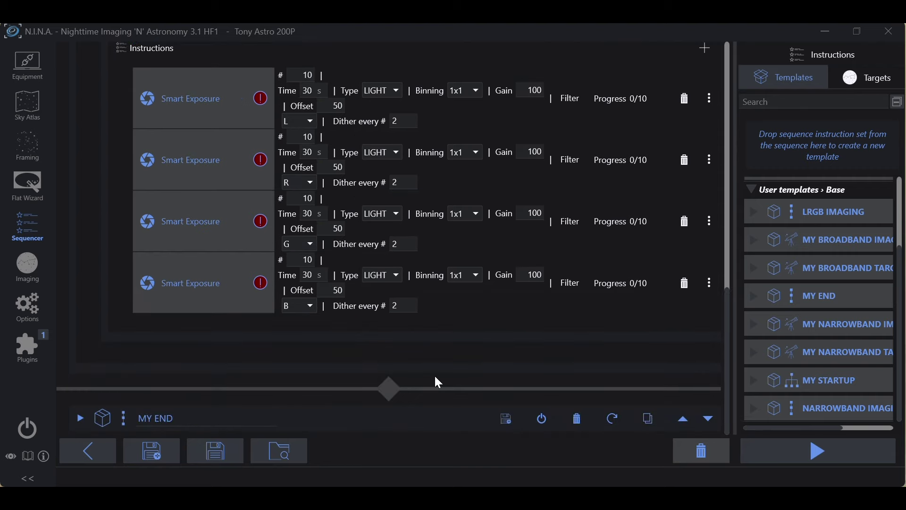
{"action": "scroll", "coordinate": [434, 376], "scroll_direction": "up", "scroll_amount": 7}
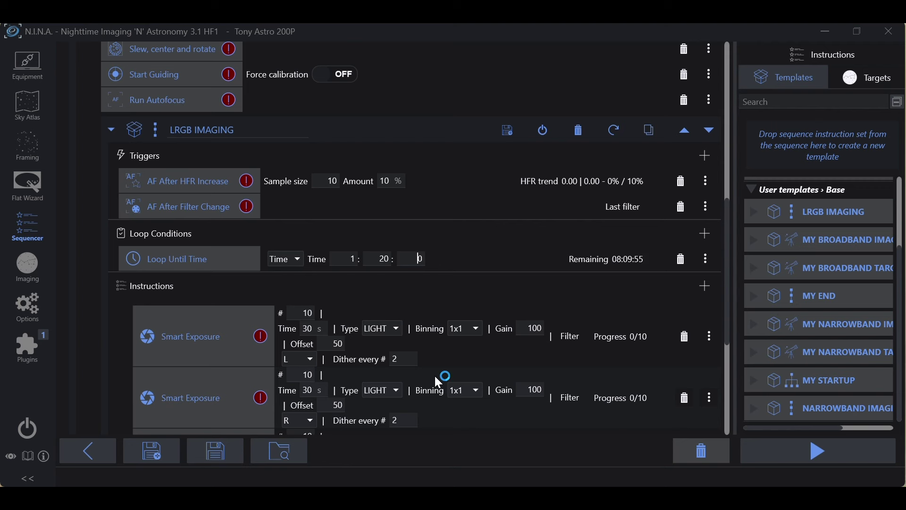
{"action": "scroll", "coordinate": [302, 284], "scroll_direction": "up", "scroll_amount": 5}
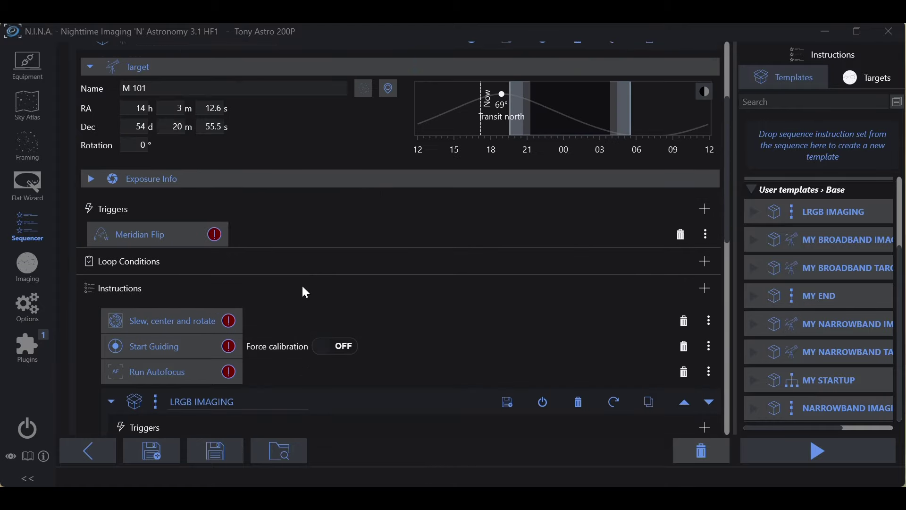
{"action": "scroll", "coordinate": [162, 233], "scroll_direction": "up", "scroll_amount": 3}
{"action": "left_click", "coordinate": [87, 189]}
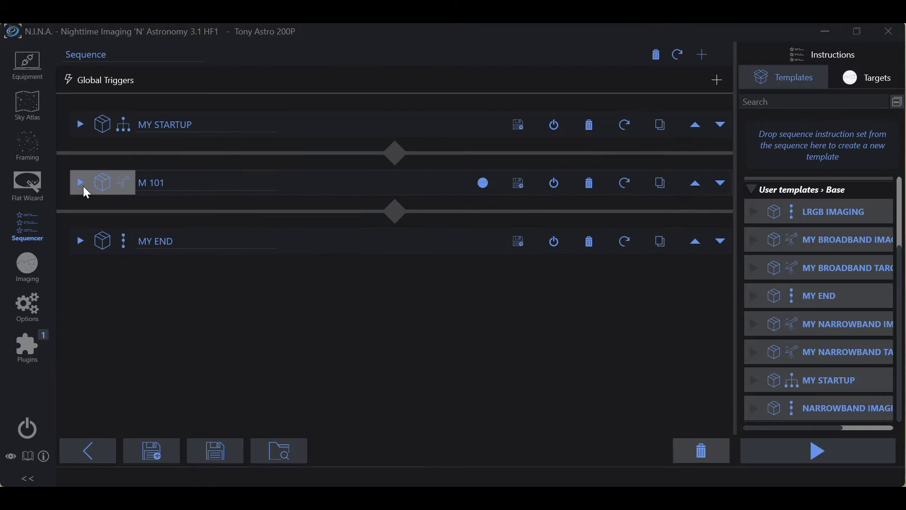
Look up IC5070 in the Sky Atlas and set it as the target for the framing assistant.
{"action": "left_click", "coordinate": [26, 105]}
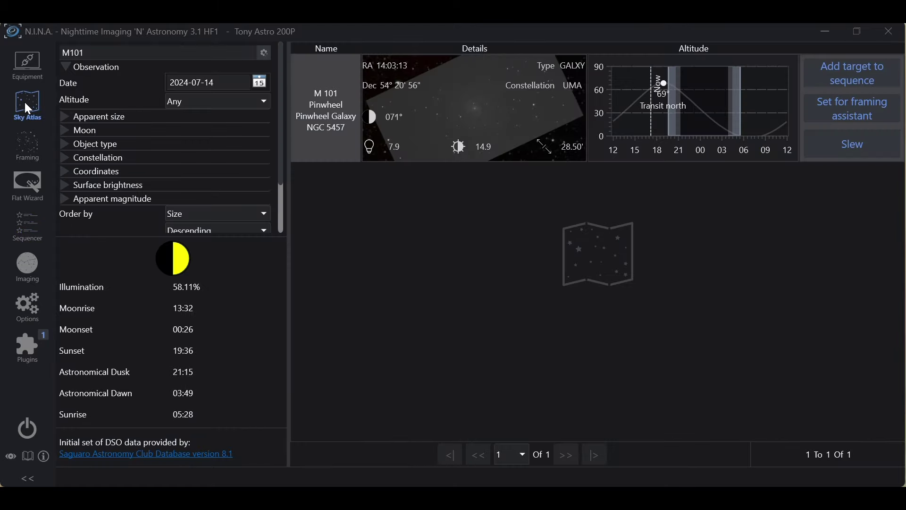
{"action": "double_click", "coordinate": [96, 53]}
{"action": "type", "text": "IC5070"}
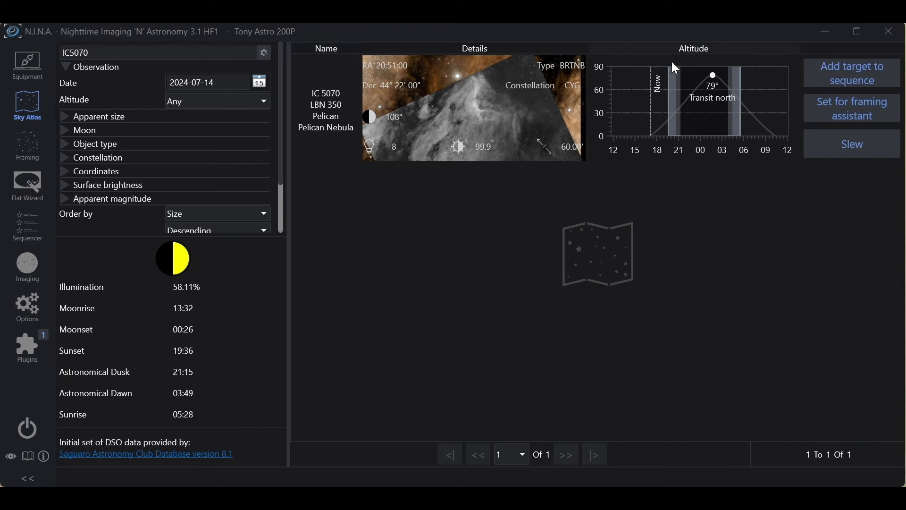
{"action": "left_click", "coordinate": [840, 104]}
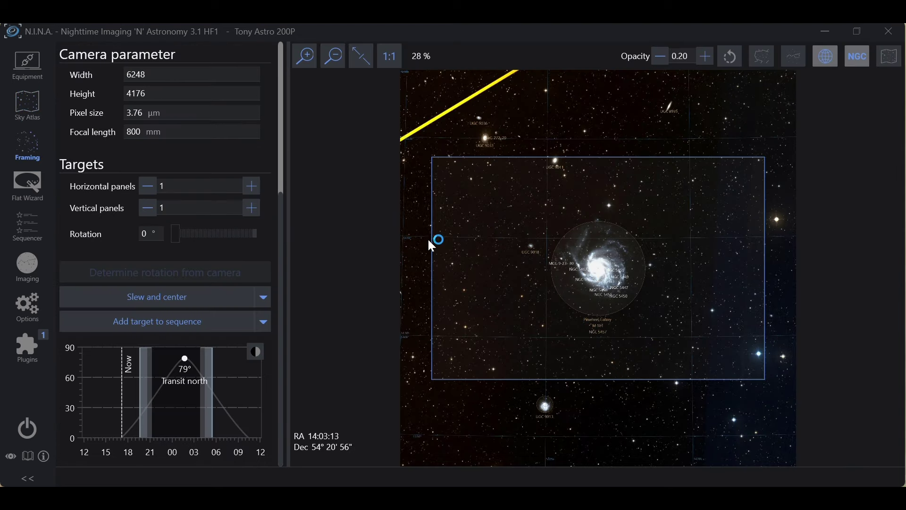
Rotate the frame to 65°, recompose it over the Pelican Nebula, and add it to the sequencer with the MY NARROWBAND IMAGING EXAMPLE template.
{"action": "left_click_drag", "start_coordinate": [175, 233], "coordinate": [194, 242]}
{"action": "left_click_drag", "start_coordinate": [555, 260], "coordinate": [562, 303]}
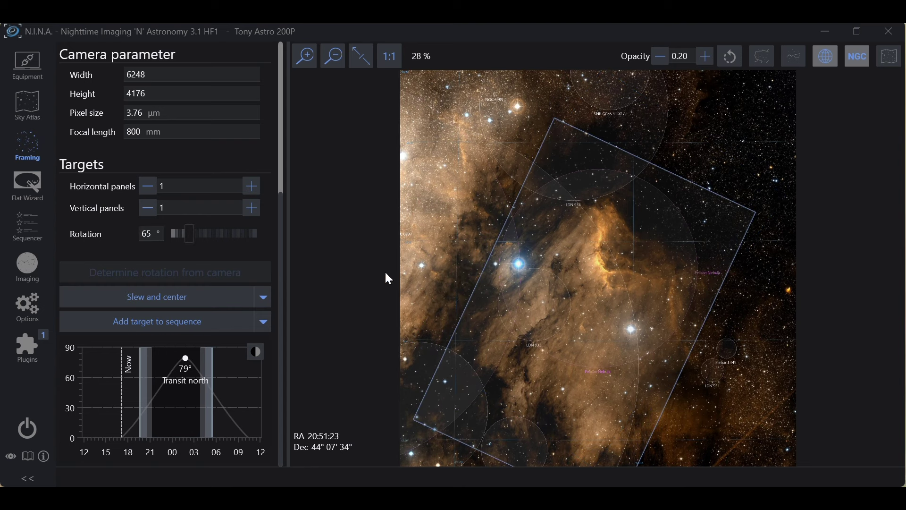
{"action": "left_click", "coordinate": [202, 321]}
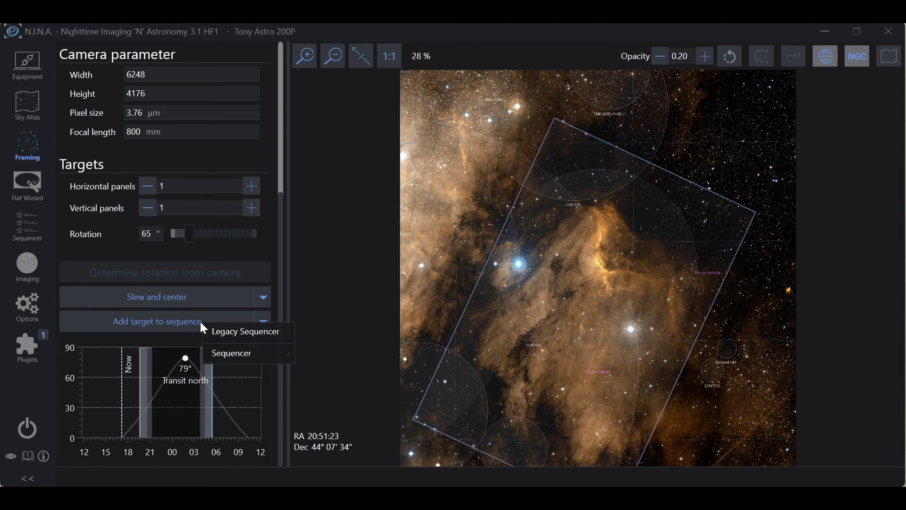
{"action": "mouse_move", "coordinate": [265, 355]}
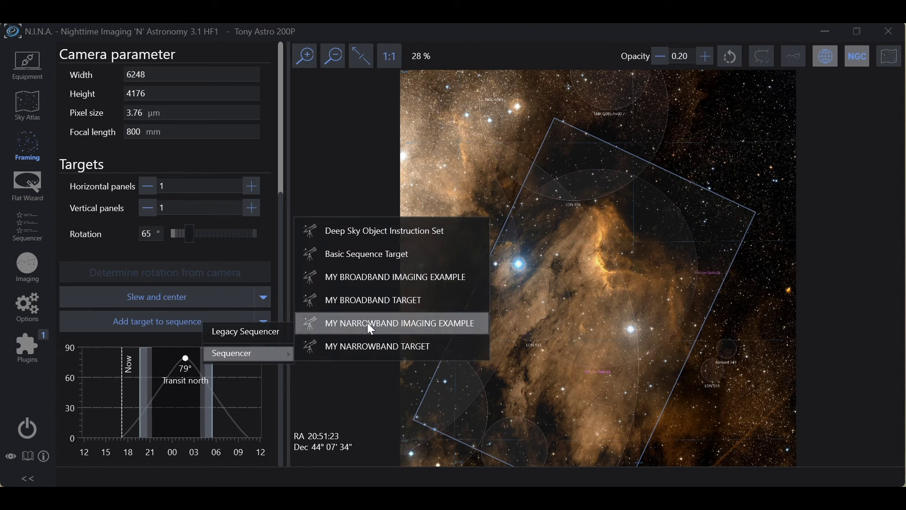
{"action": "left_click", "coordinate": [421, 323]}
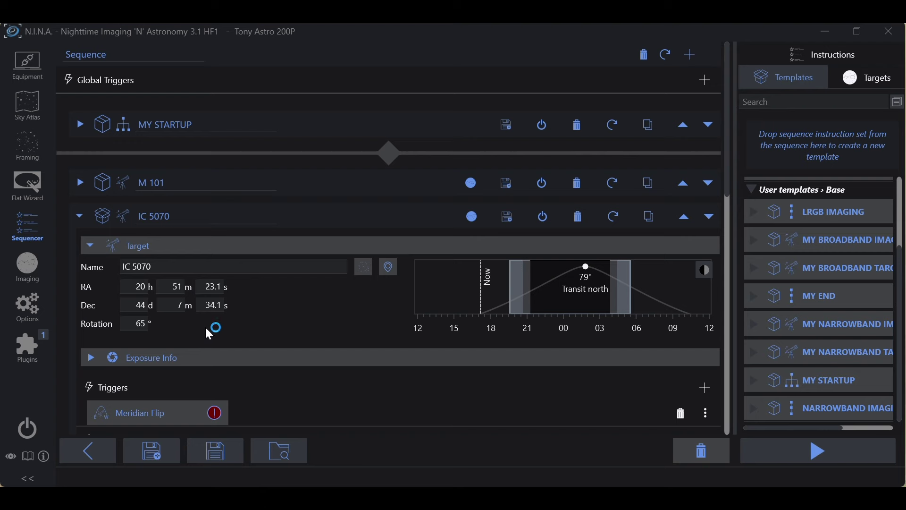
Examine the IC 5070 target's triggers, instructions and narrowband exposures from start to end.
{"action": "scroll", "coordinate": [293, 321], "scroll_direction": "down", "scroll_amount": 6}
{"action": "scroll", "coordinate": [203, 270], "scroll_direction": "down", "scroll_amount": 2}
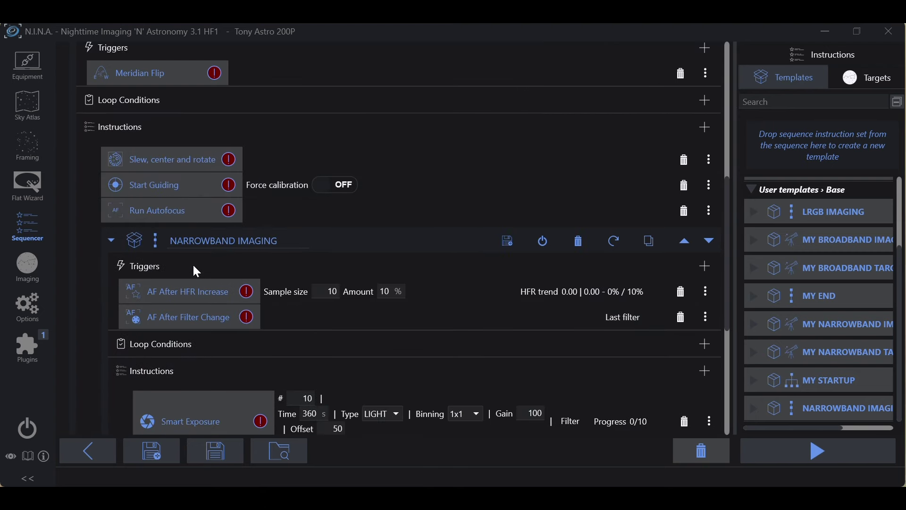
{"action": "scroll", "coordinate": [373, 278], "scroll_direction": "down", "scroll_amount": 1}
{"action": "scroll", "coordinate": [375, 278], "scroll_direction": "down", "scroll_amount": 3}
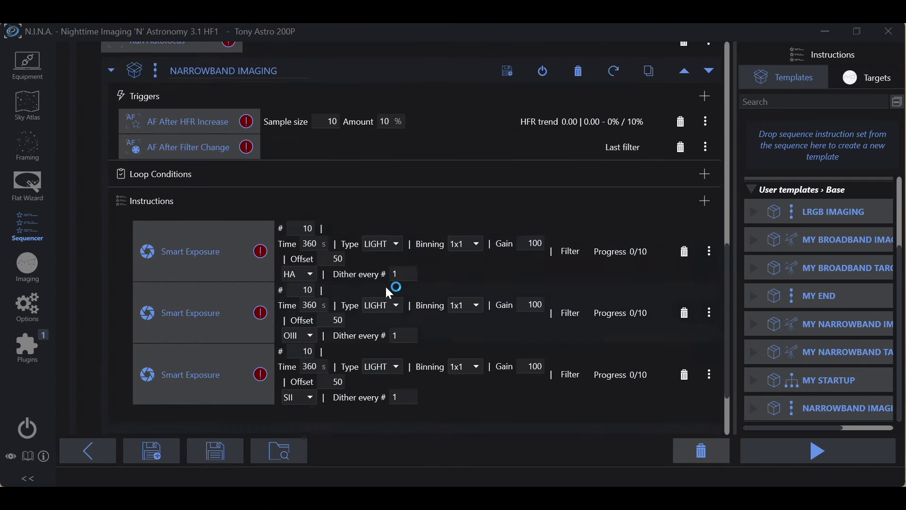
{"action": "scroll", "coordinate": [338, 350], "scroll_direction": "up", "scroll_amount": 1}
{"action": "scroll", "coordinate": [333, 341], "scroll_direction": "up", "scroll_amount": 7}
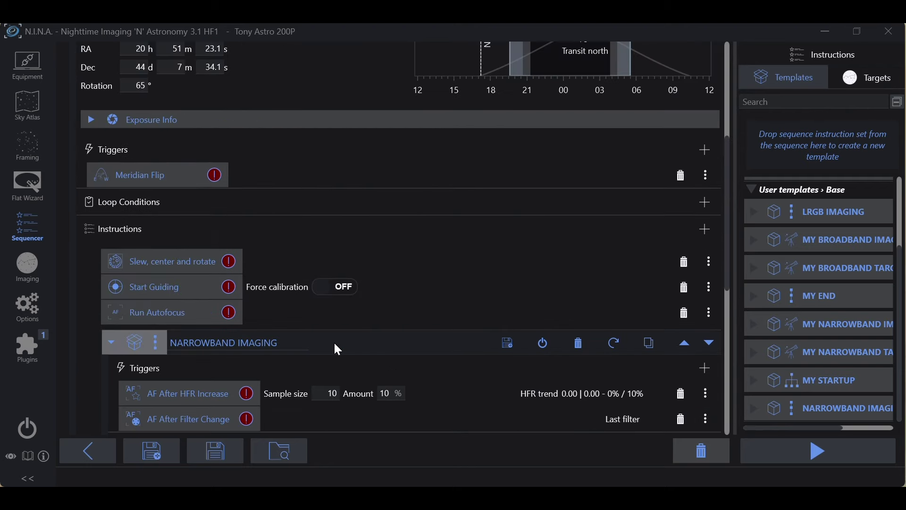
{"action": "scroll", "coordinate": [109, 135], "scroll_direction": "up", "scroll_amount": 1}
{"action": "scroll", "coordinate": [110, 133], "scroll_direction": "up", "scroll_amount": 1}
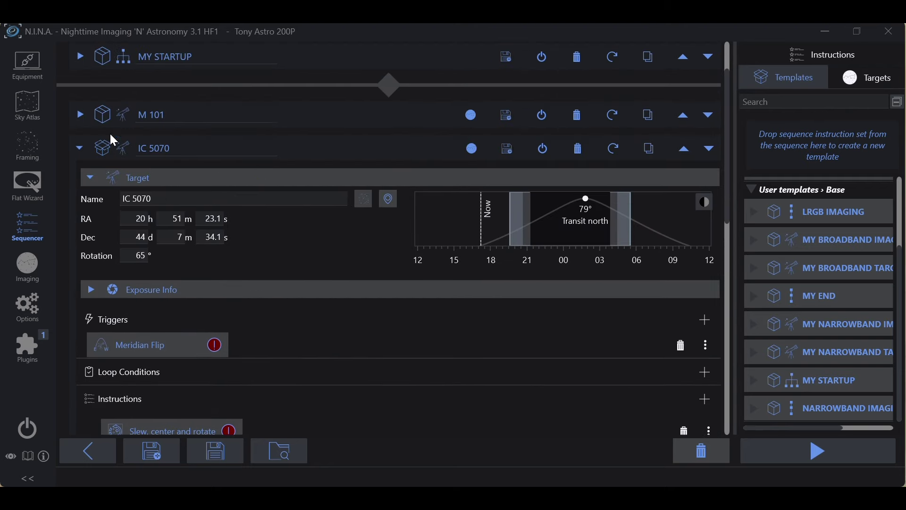
Expand M 101 to review its altitude chart and LRGB IMAGING loop condition, and collapse it again.
{"action": "left_click", "coordinate": [83, 115]}
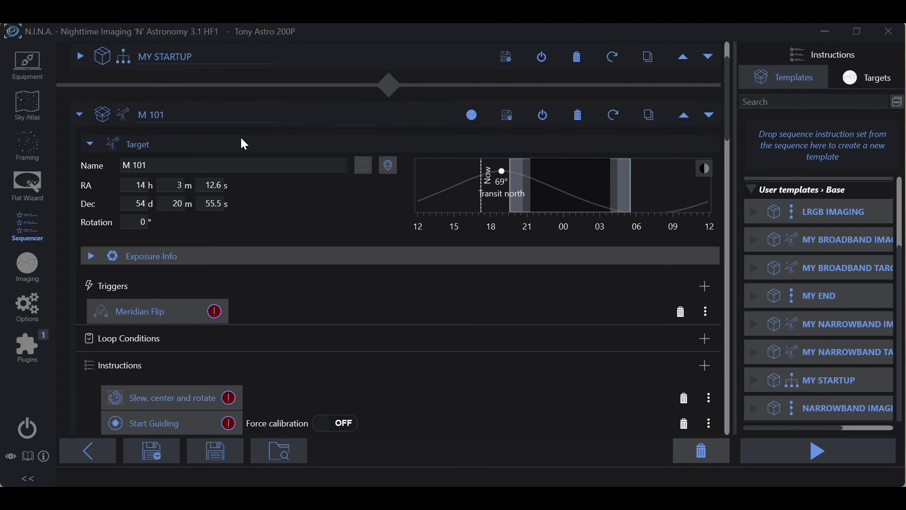
{"action": "scroll", "coordinate": [311, 246], "scroll_direction": "down", "scroll_amount": 5}
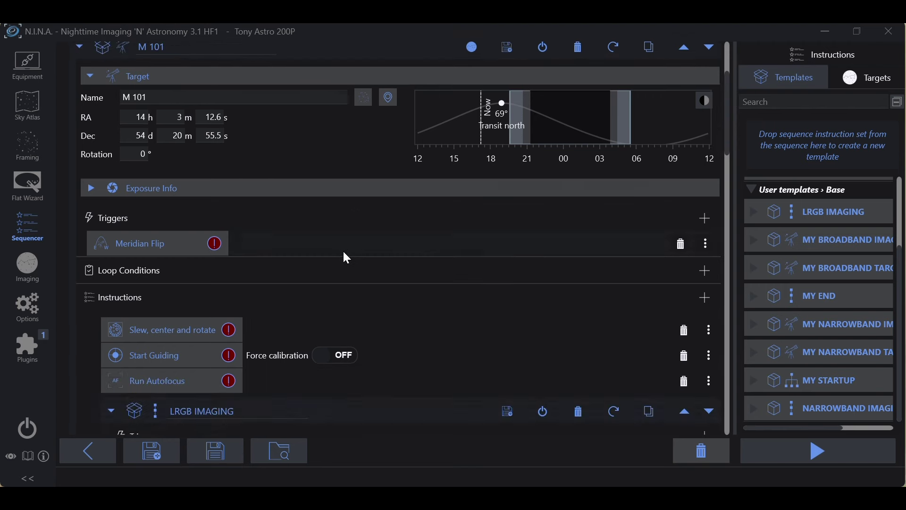
{"action": "scroll", "coordinate": [352, 285], "scroll_direction": "down", "scroll_amount": 4}
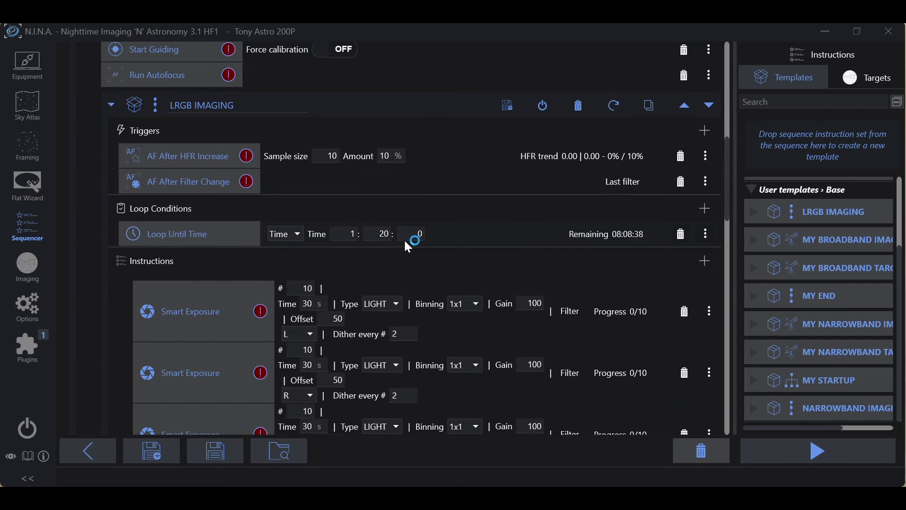
{"action": "scroll", "coordinate": [217, 230], "scroll_direction": "up", "scroll_amount": 6}
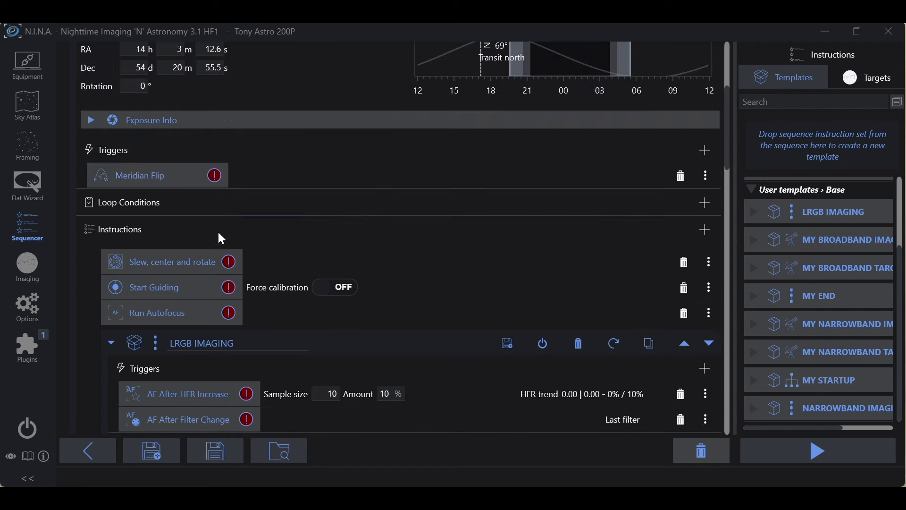
{"action": "scroll", "coordinate": [104, 189], "scroll_direction": "up", "scroll_amount": 3}
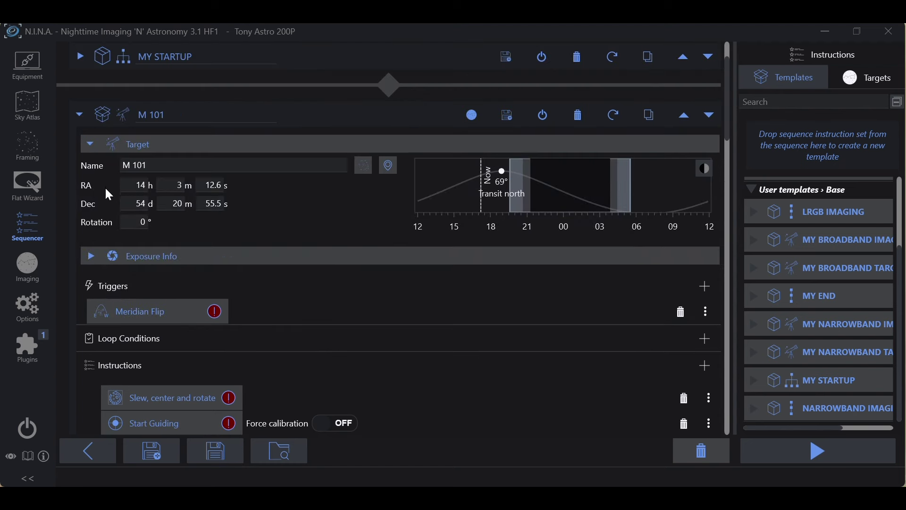
{"action": "left_click", "coordinate": [81, 118]}
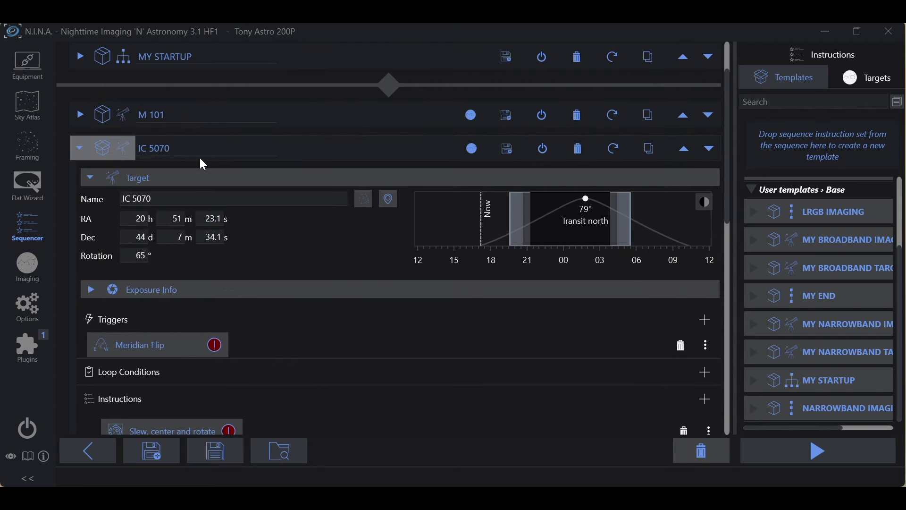
Add a Loop Until Time condition to the NARROWBAND IMAGING set inside IC 5070.
{"action": "scroll", "coordinate": [333, 261], "scroll_direction": "down", "scroll_amount": 6}
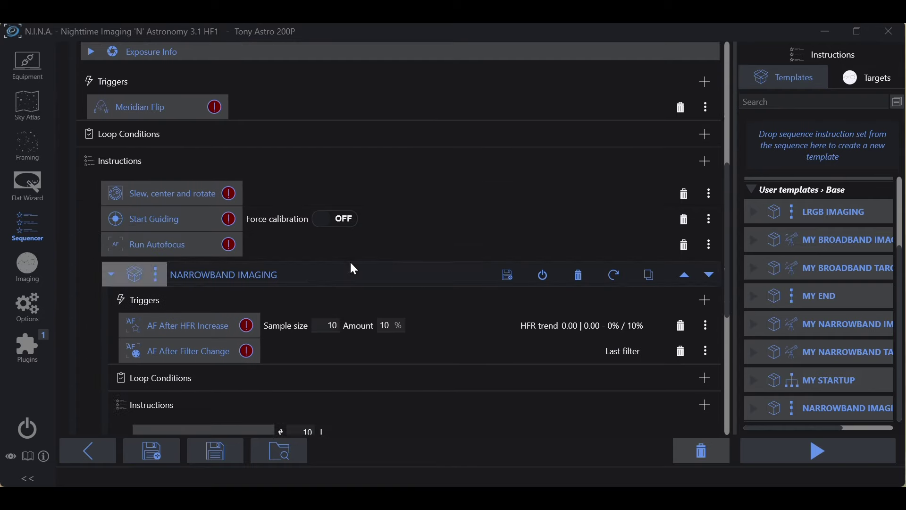
{"action": "scroll", "coordinate": [349, 265], "scroll_direction": "down", "scroll_amount": 5}
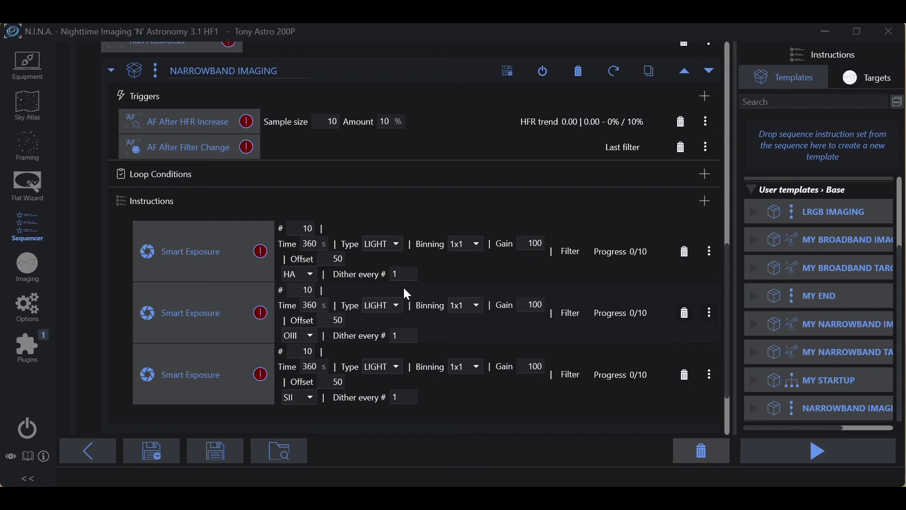
{"action": "scroll", "coordinate": [401, 278], "scroll_direction": "up", "scroll_amount": 3}
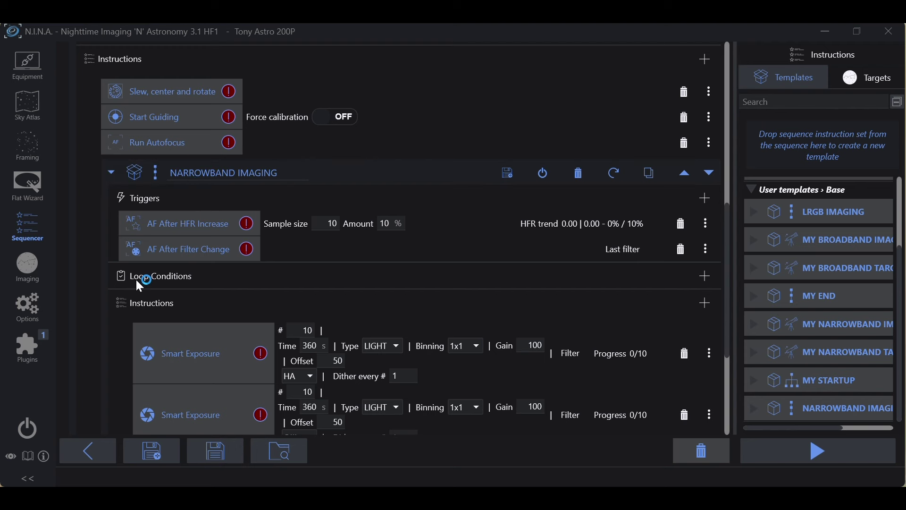
{"action": "left_click", "coordinate": [704, 277]}
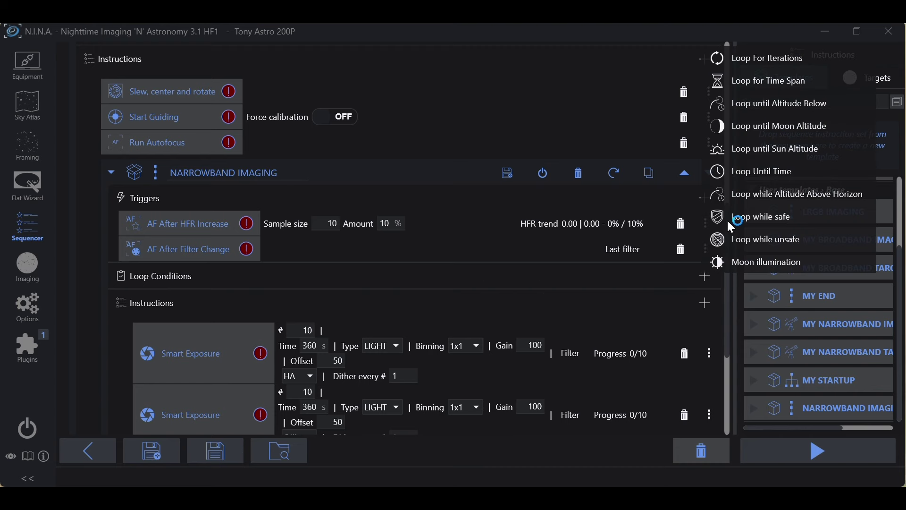
{"action": "left_click", "coordinate": [756, 173]}
Check IC 5070's altitude chart and set the narrowband Loop Until Time condition to Astronomical Dawn.
{"action": "scroll", "coordinate": [508, 293], "scroll_direction": "up", "scroll_amount": 2}
{"action": "scroll", "coordinate": [508, 293], "scroll_direction": "up", "scroll_amount": 6}
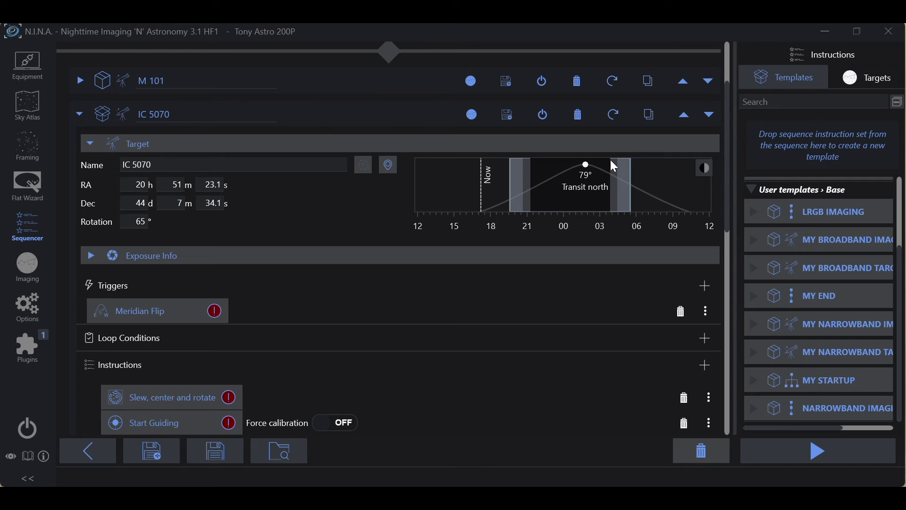
{"action": "scroll", "coordinate": [368, 339], "scroll_direction": "down", "scroll_amount": 5}
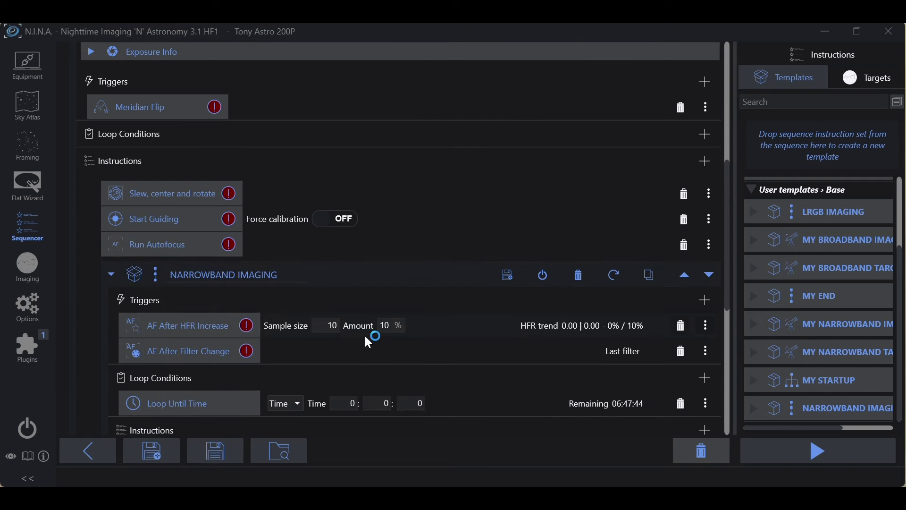
{"action": "scroll", "coordinate": [367, 332], "scroll_direction": "down", "scroll_amount": 5}
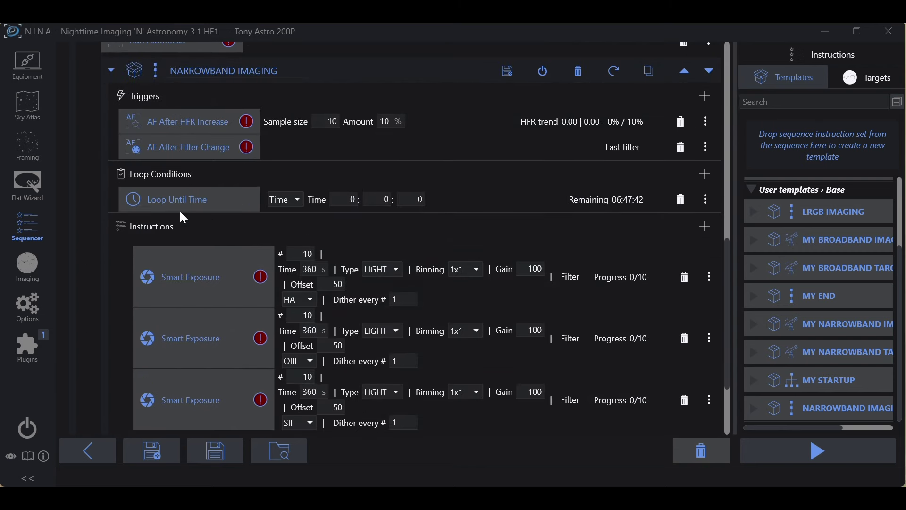
{"action": "left_click", "coordinate": [298, 198]}
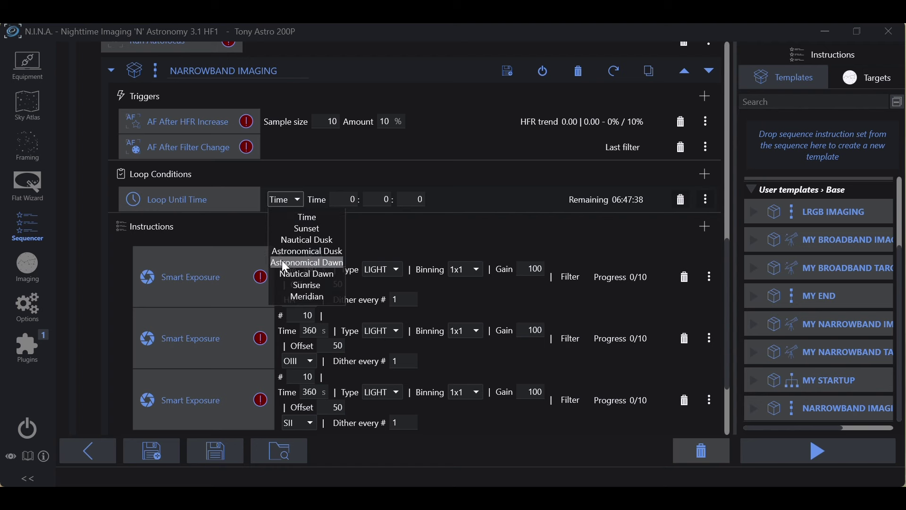
{"action": "left_click", "coordinate": [308, 263]}
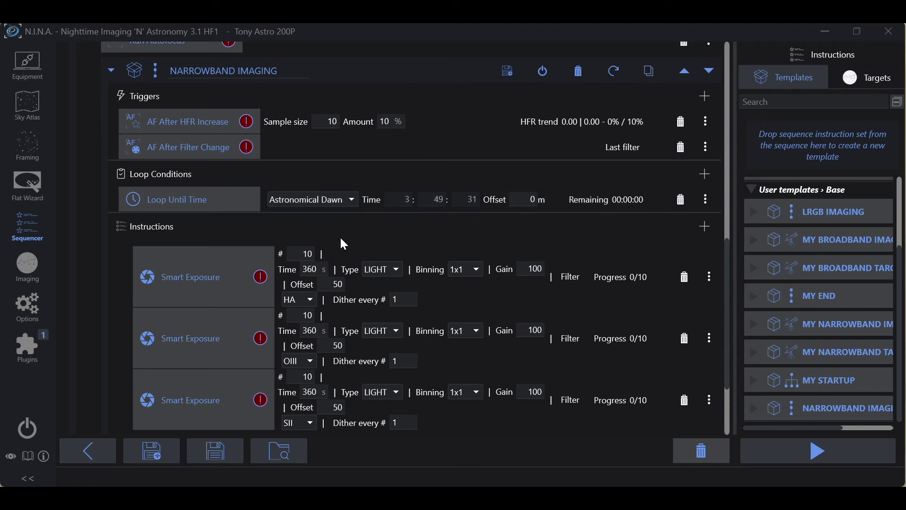
Review the sequence from IC 5070's narrowband exposures and MY END up to the target details, and collapse IC 5070.
{"action": "scroll", "coordinate": [244, 253], "scroll_direction": "down", "scroll_amount": 3}
{"action": "scroll", "coordinate": [243, 253], "scroll_direction": "down", "scroll_amount": 1}
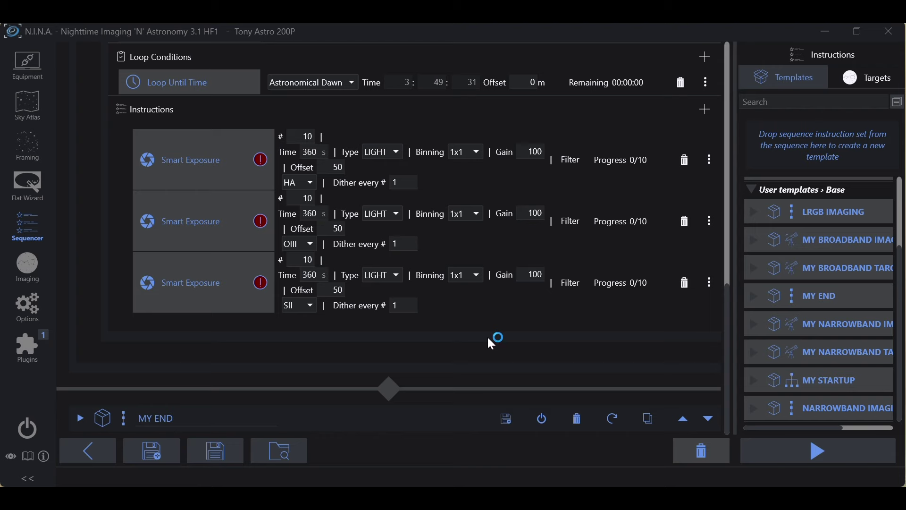
{"action": "scroll", "coordinate": [488, 337], "scroll_direction": "up", "scroll_amount": 4}
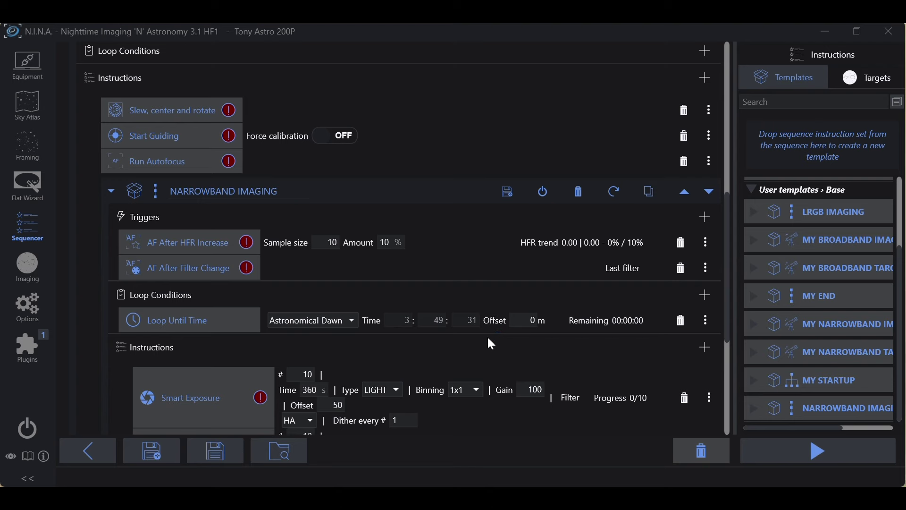
{"action": "scroll", "coordinate": [491, 343], "scroll_direction": "up", "scroll_amount": 10}
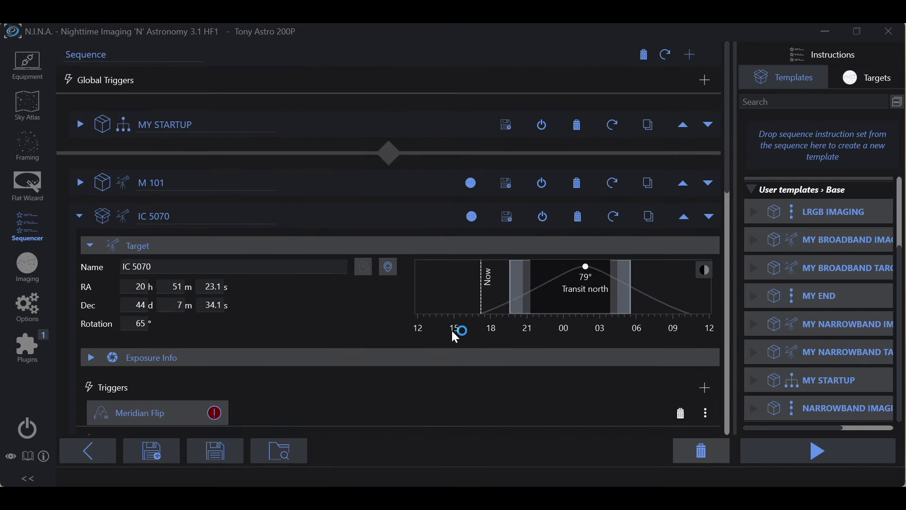
{"action": "scroll", "coordinate": [456, 338], "scroll_direction": "down", "scroll_amount": 2}
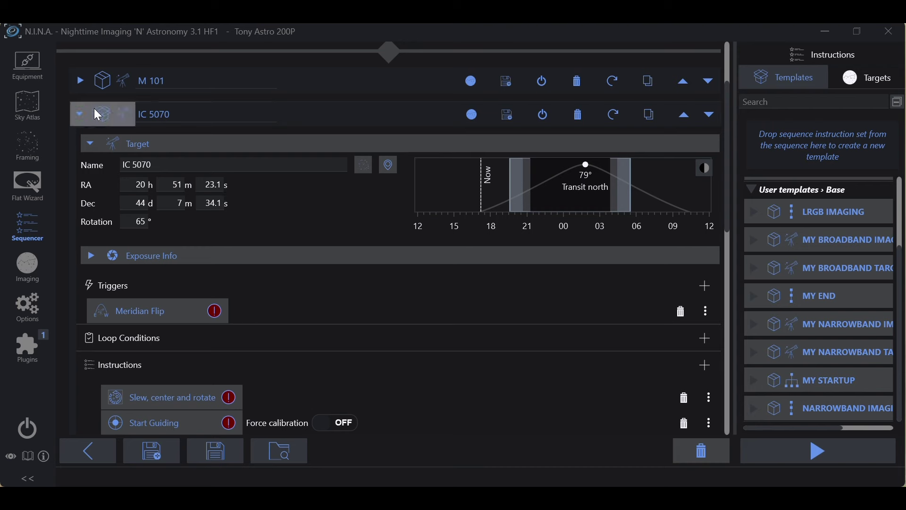
{"action": "left_click", "coordinate": [78, 113]}
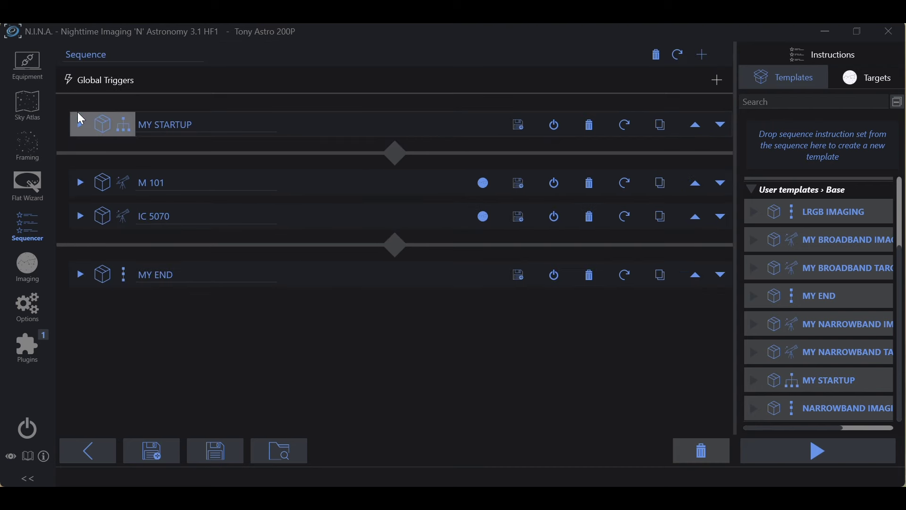
Delete the Loop Until Time condition from the LRGB IMAGING set inside M 101.
{"action": "left_click", "coordinate": [80, 183]}
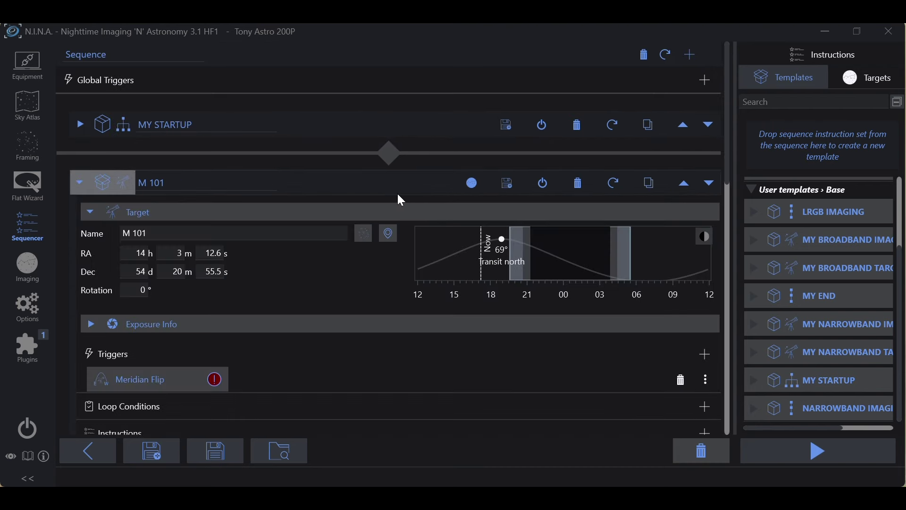
{"action": "scroll", "coordinate": [443, 207], "scroll_direction": "down", "scroll_amount": 7}
{"action": "scroll", "coordinate": [443, 208], "scroll_direction": "down", "scroll_amount": 5}
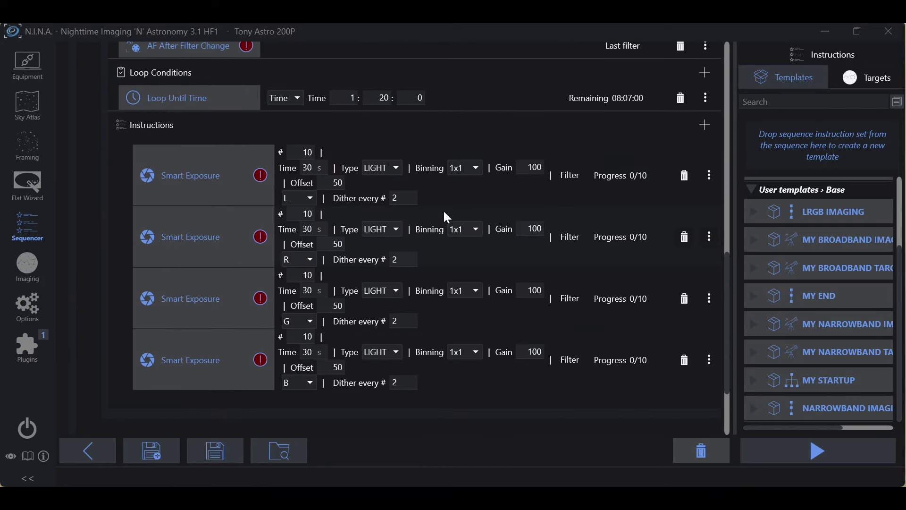
{"action": "scroll", "coordinate": [444, 211], "scroll_direction": "up", "scroll_amount": 2}
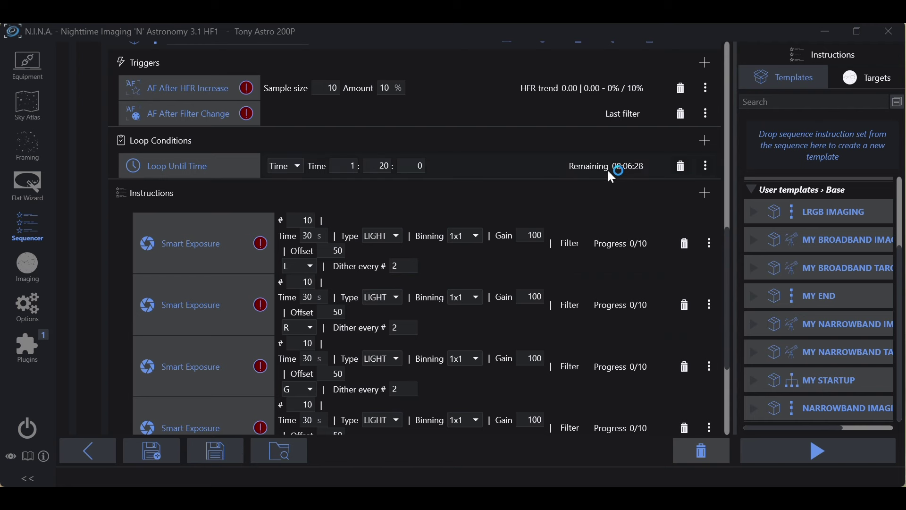
{"action": "left_click", "coordinate": [683, 167]}
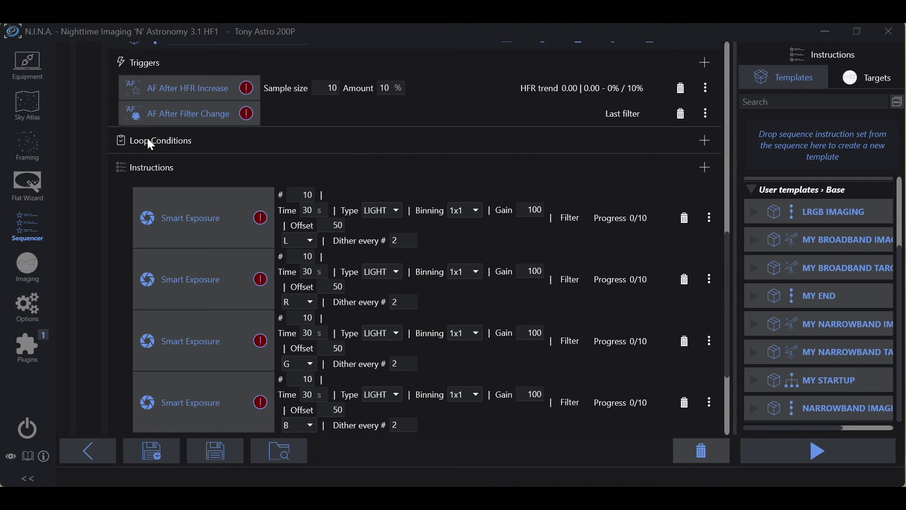
Add a Loop until Altitude Below condition to M 101's LRGB IMAGING set and set its altitude to 40°.
{"action": "left_click", "coordinate": [704, 140]}
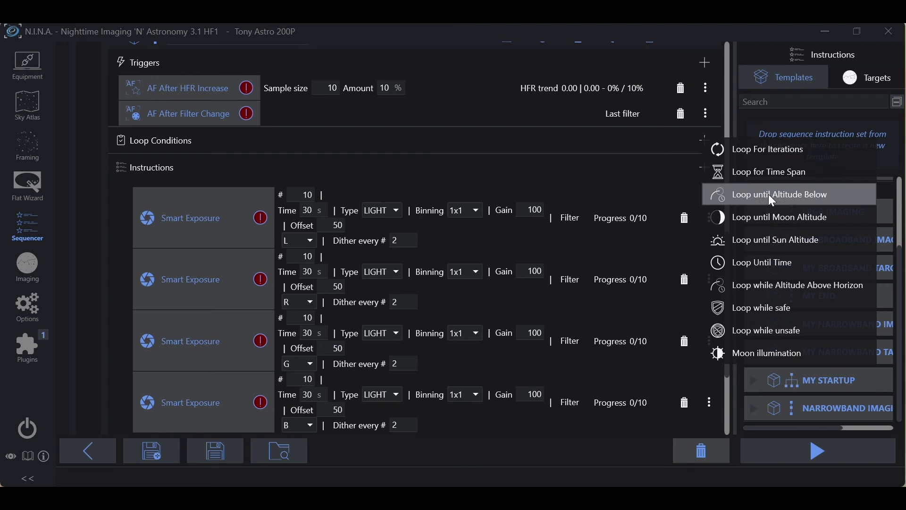
{"action": "left_click", "coordinate": [782, 194]}
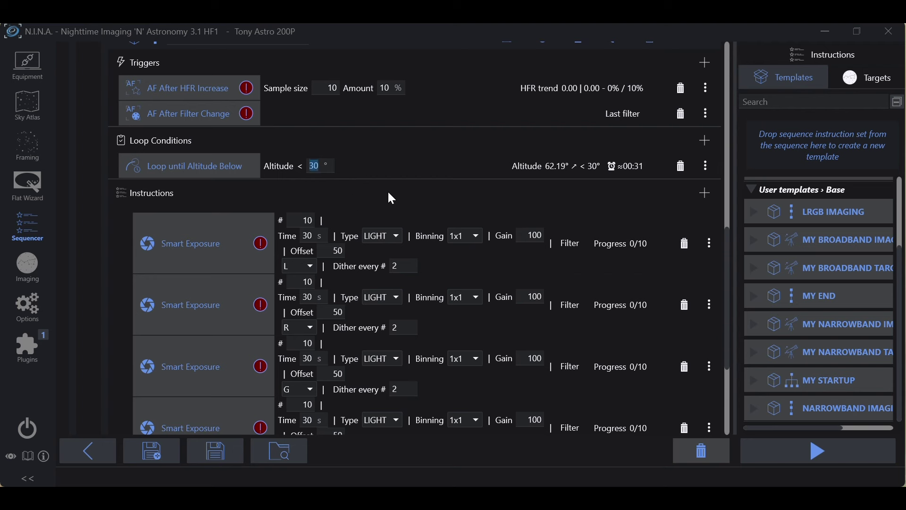
{"action": "type", "text": "40"}
{"action": "scroll", "coordinate": [330, 183], "scroll_direction": "down", "scroll_amount": 3}
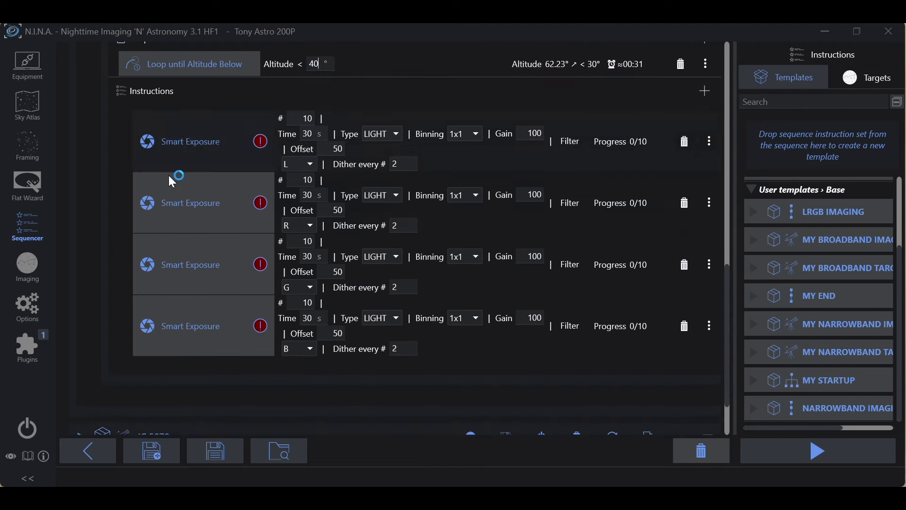
{"action": "scroll", "coordinate": [287, 217], "scroll_direction": "down", "scroll_amount": 2}
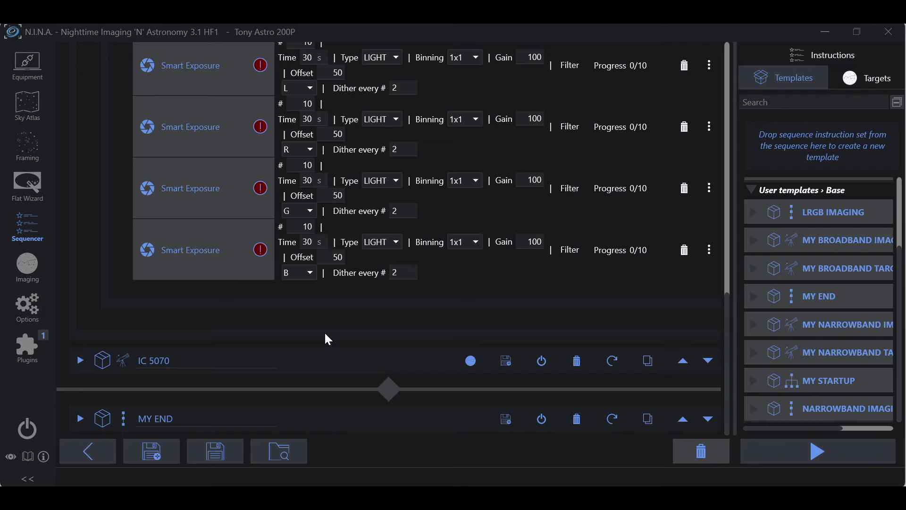
Review the sequence from M 101's exposures up to the top and check the instructions inside MY STARTUP.
{"action": "scroll", "coordinate": [324, 331], "scroll_direction": "up", "scroll_amount": 10}
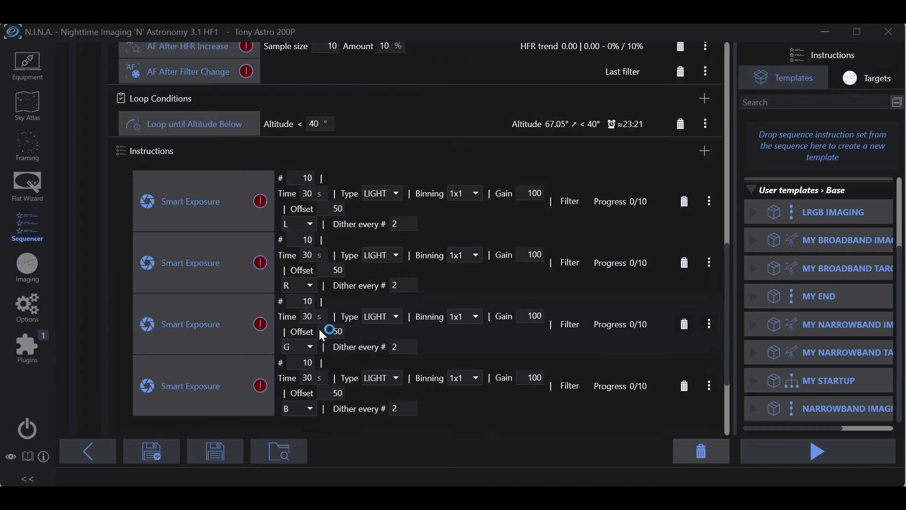
{"action": "scroll", "coordinate": [322, 329], "scroll_direction": "up", "scroll_amount": 8}
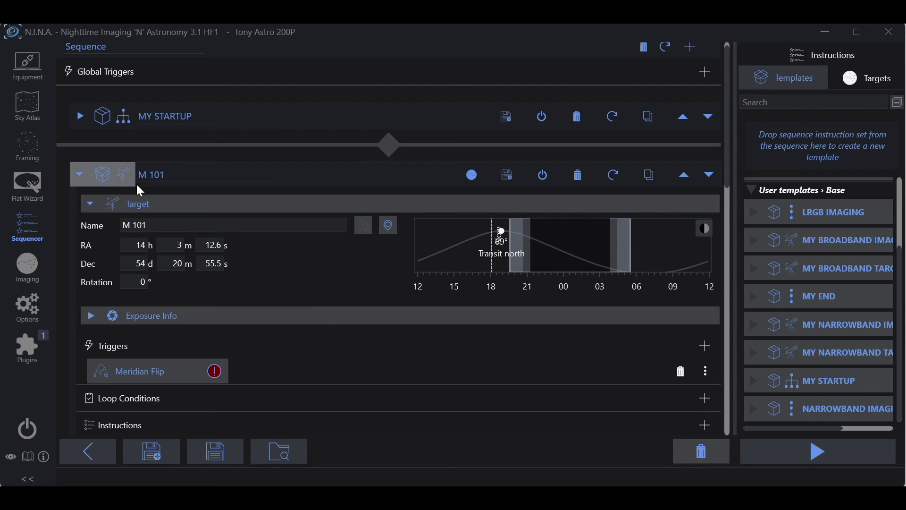
{"action": "left_click", "coordinate": [79, 117]}
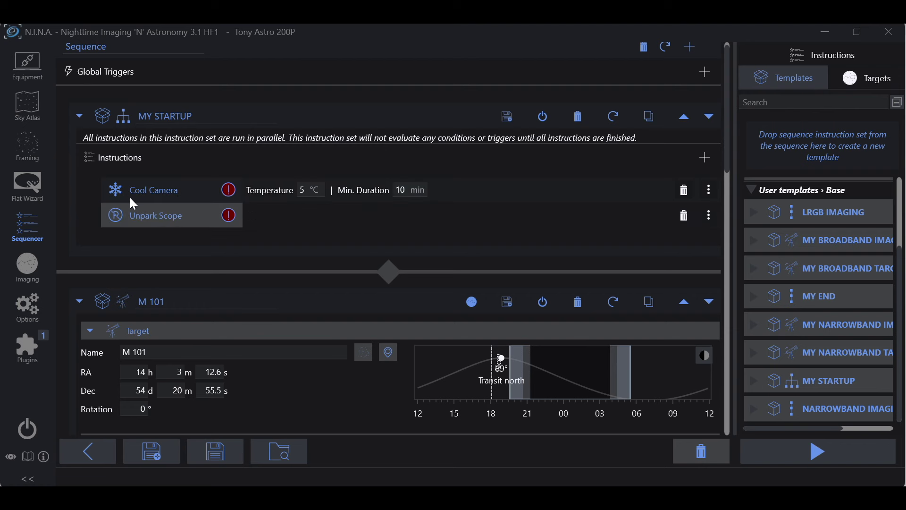
{"action": "left_click", "coordinate": [80, 117]}
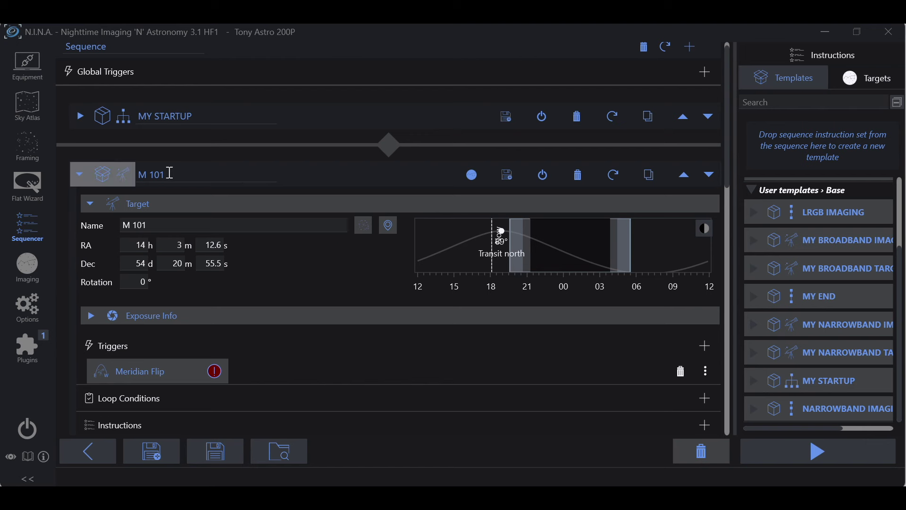
Add a Wait for Time utility instruction to M 101's own instructions.
{"action": "scroll", "coordinate": [310, 267], "scroll_direction": "down", "scroll_amount": 3}
{"action": "scroll", "coordinate": [308, 262], "scroll_direction": "down", "scroll_amount": 2}
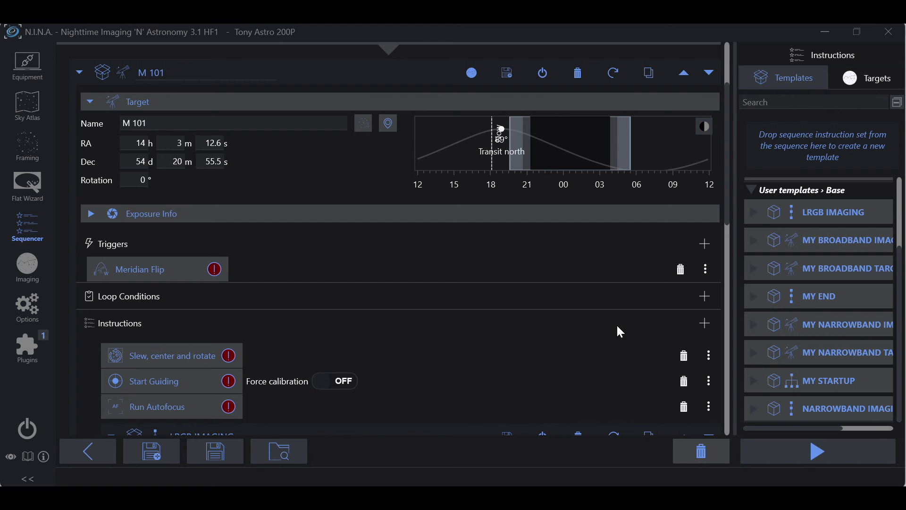
{"action": "left_click", "coordinate": [706, 323]}
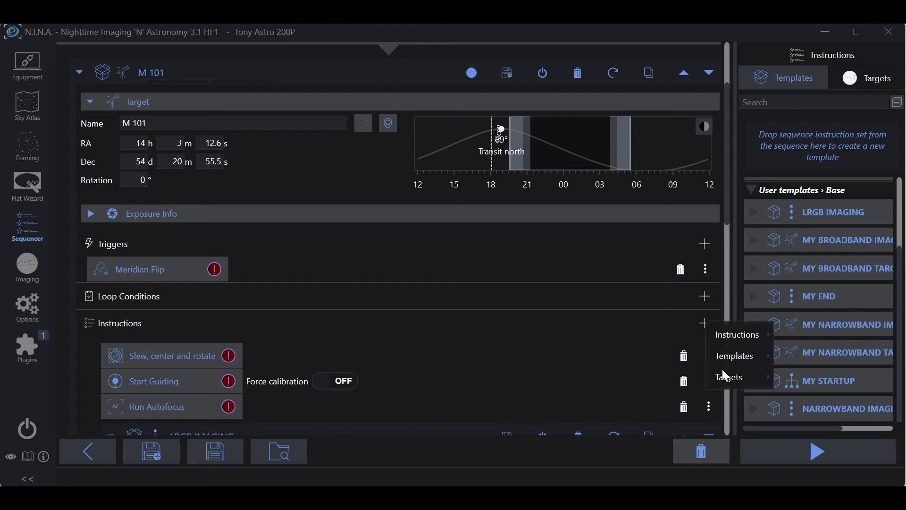
{"action": "mouse_move", "coordinate": [723, 341]}
{"action": "mouse_move", "coordinate": [796, 337]}
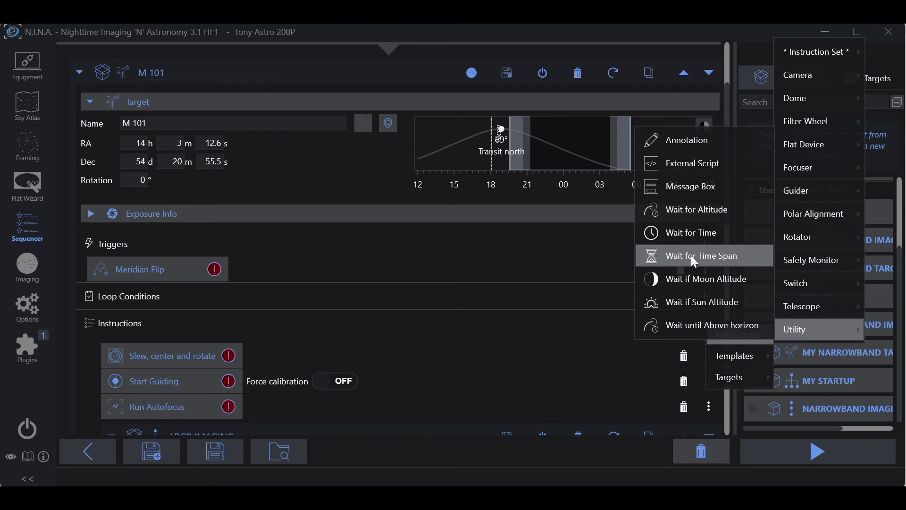
{"action": "left_click", "coordinate": [684, 236]}
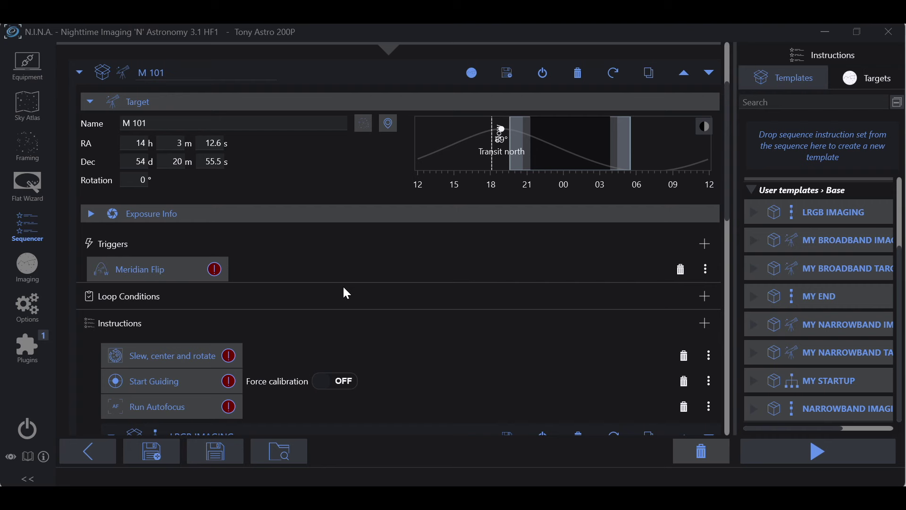
Collapse LRGB IMAGING and move Wait for Time ahead of Slew, center and rotate in M 101.
{"action": "scroll", "coordinate": [347, 294], "scroll_direction": "down", "scroll_amount": 3}
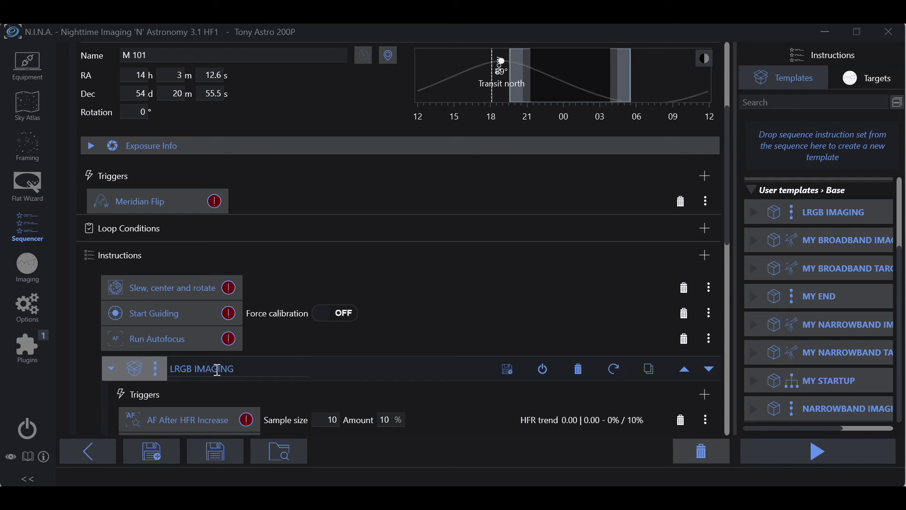
{"action": "left_click", "coordinate": [111, 367]}
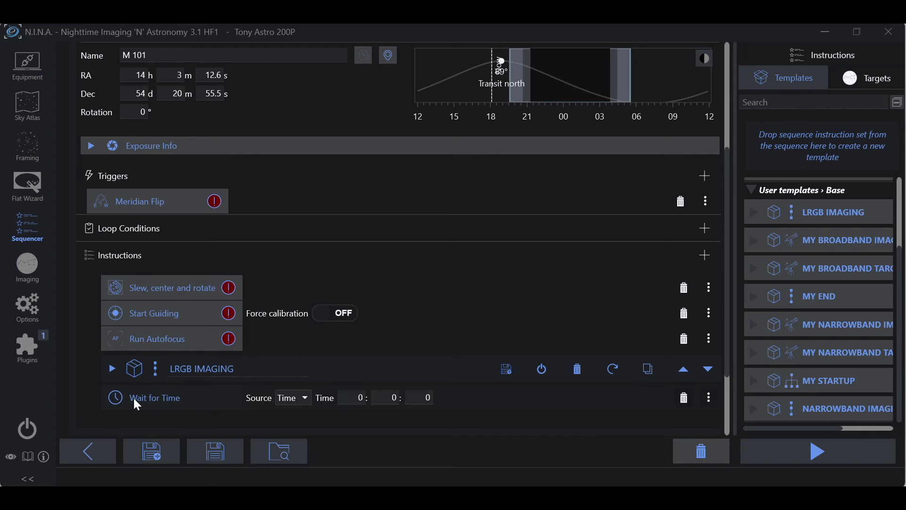
{"action": "left_click_drag", "start_coordinate": [134, 398], "coordinate": [138, 280]}
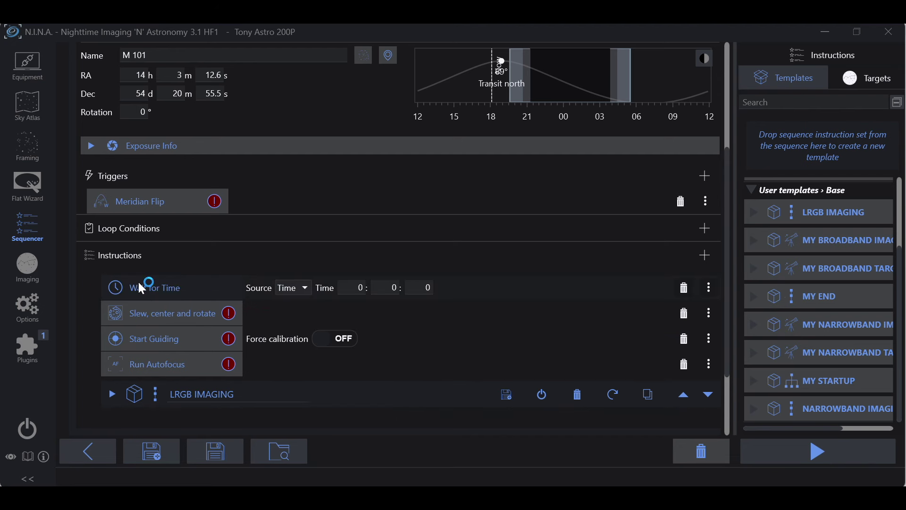
Set M 101's Wait for Time instruction to 21:30, check the available time sources and keep the source as Time.
{"action": "double_click", "coordinate": [360, 289]}
{"action": "type", "text": "21"}
{"action": "key", "text": "Tab"}
{"action": "type", "text": "30"}
{"action": "key", "text": "Tab"}
{"action": "left_click", "coordinate": [306, 290]}
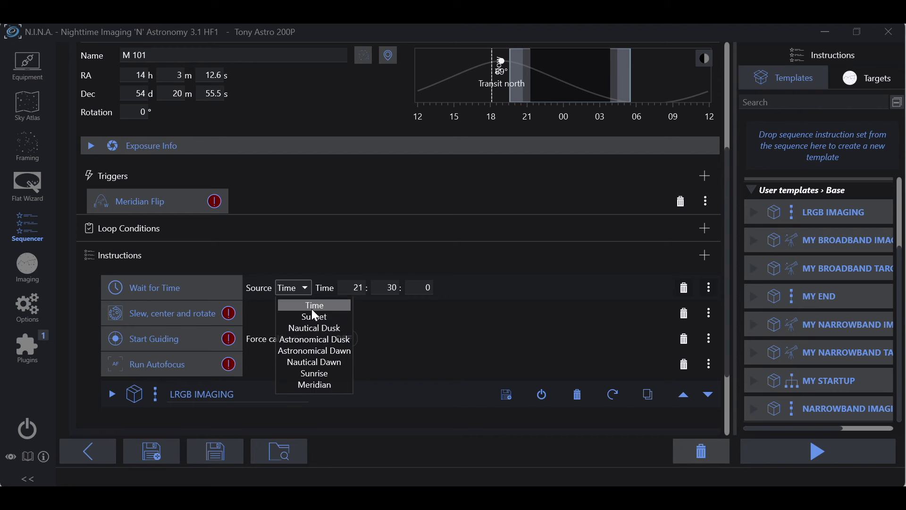
{"action": "left_click", "coordinate": [335, 260]}
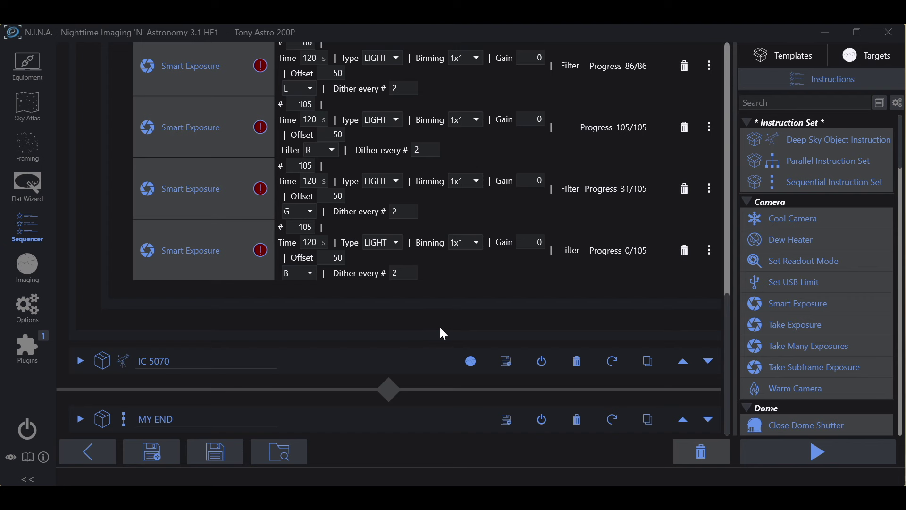
Check the option to save the complete sequence as a new file without saving, and review M 101's exposure progress and settings.
{"action": "left_click", "coordinate": [157, 457]}
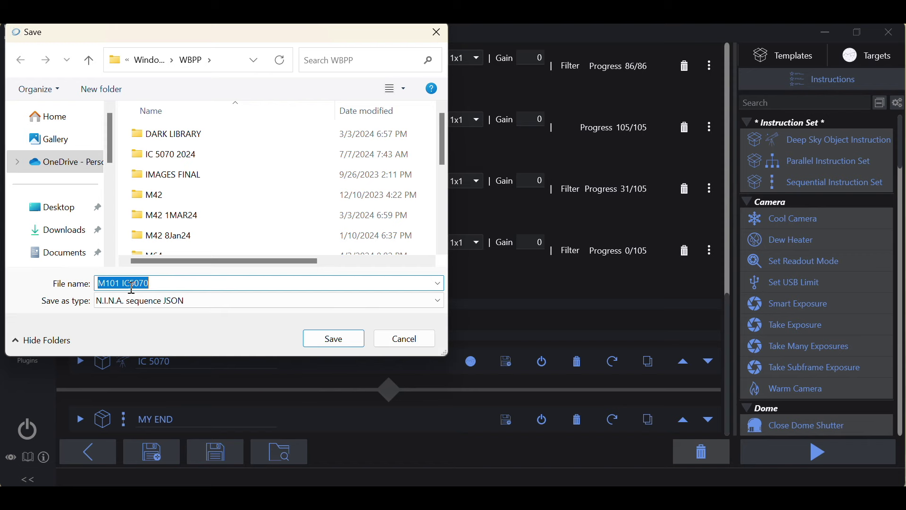
{"action": "left_click", "coordinate": [407, 338]}
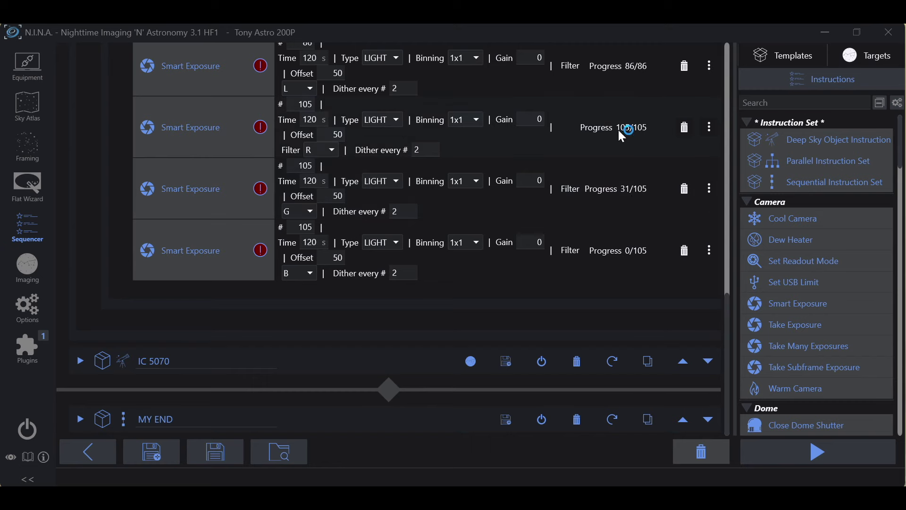
{"action": "scroll", "coordinate": [622, 132], "scroll_direction": "up", "scroll_amount": 6}
{"action": "scroll", "coordinate": [620, 162], "scroll_direction": "up", "scroll_amount": 3}
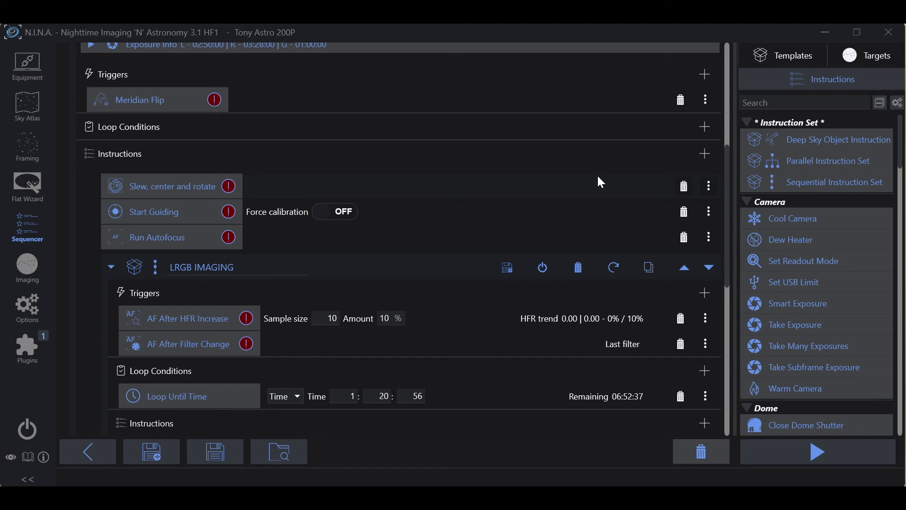
{"action": "scroll", "coordinate": [596, 177], "scroll_direction": "down", "scroll_amount": 8}
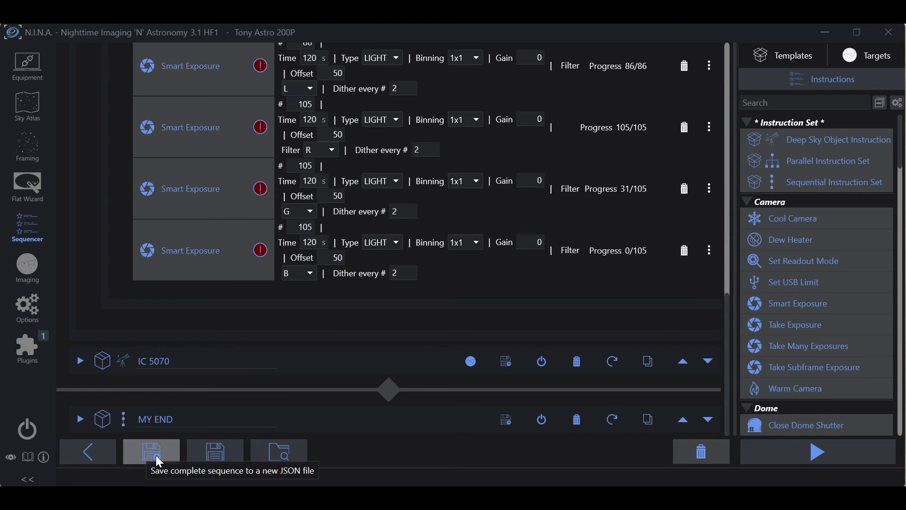
{"action": "scroll", "coordinate": [607, 298], "scroll_direction": "up", "scroll_amount": 8}
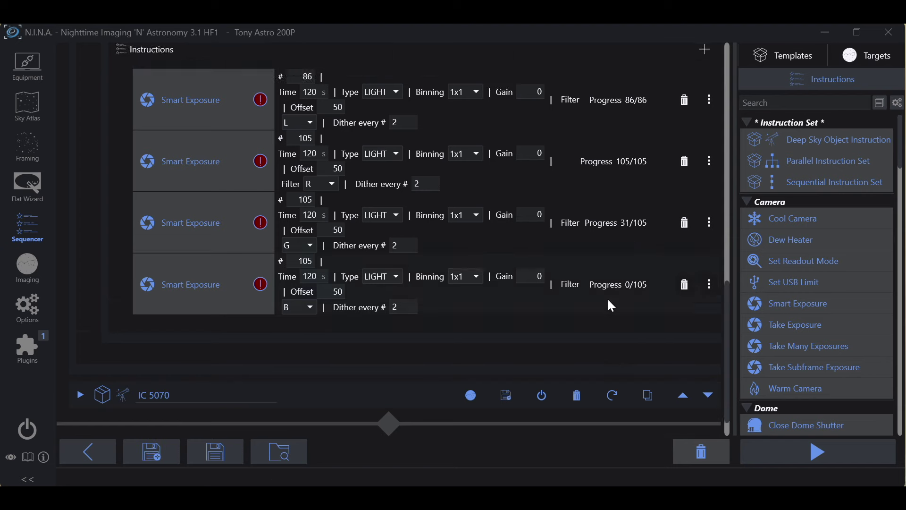
{"action": "scroll", "coordinate": [611, 306], "scroll_direction": "up", "scroll_amount": 5}
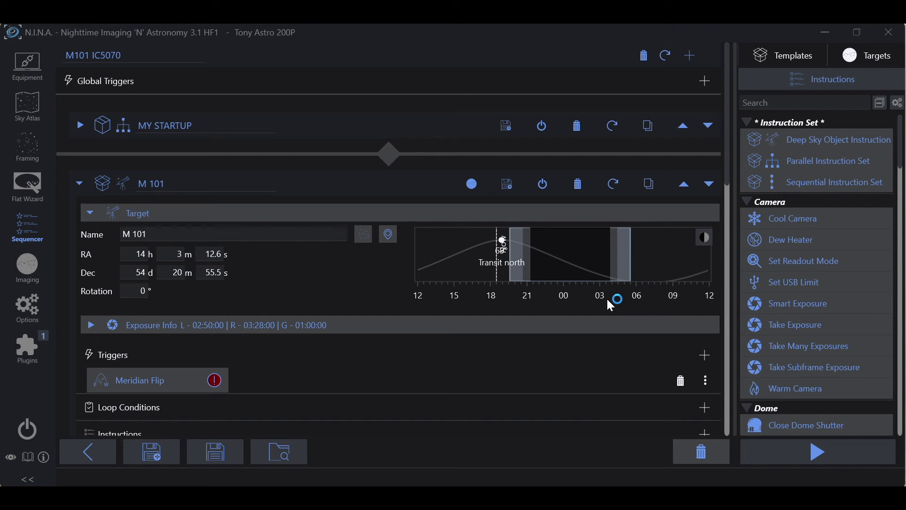
Clear the current sequence, load the saved M101 IC5070.json from the WBPP folder while discarding unsaved changes, and check its LRGB exposures.
{"action": "left_click", "coordinate": [643, 57]}
{"action": "left_click", "coordinate": [494, 299]}
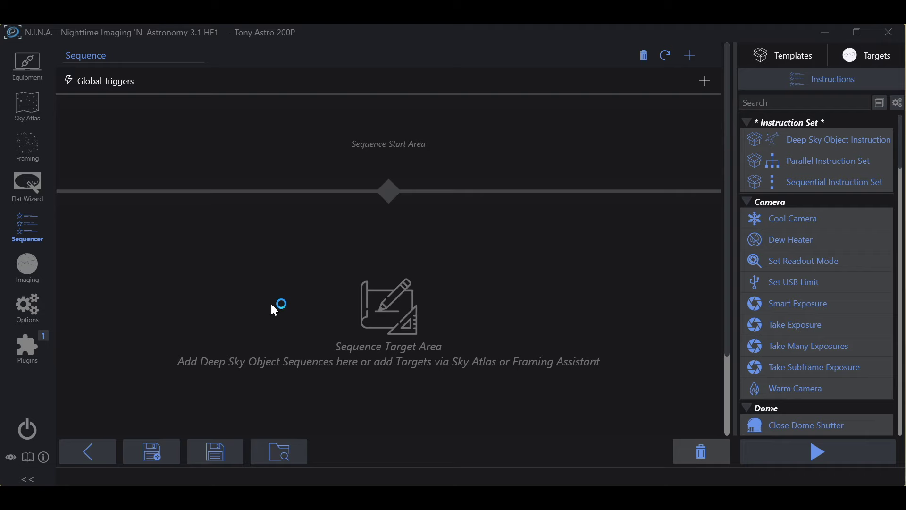
{"action": "left_click", "coordinate": [283, 452]}
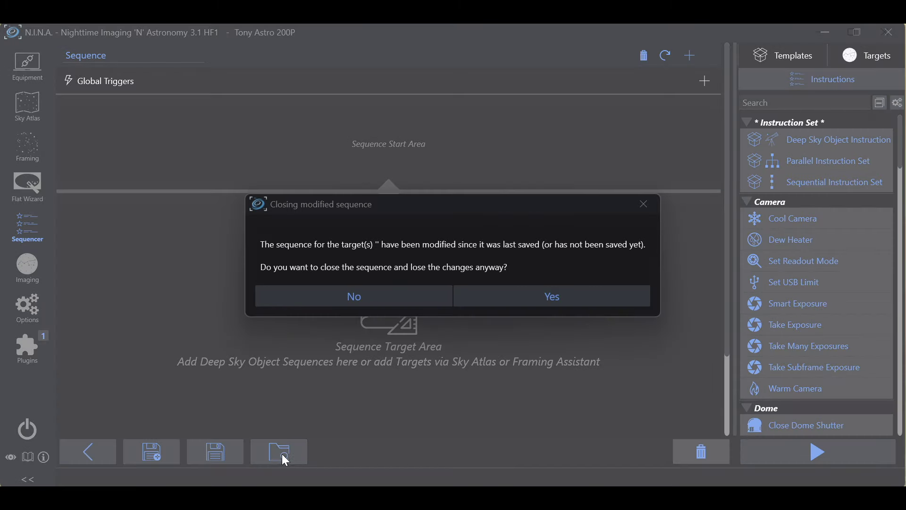
{"action": "left_click", "coordinate": [520, 301]}
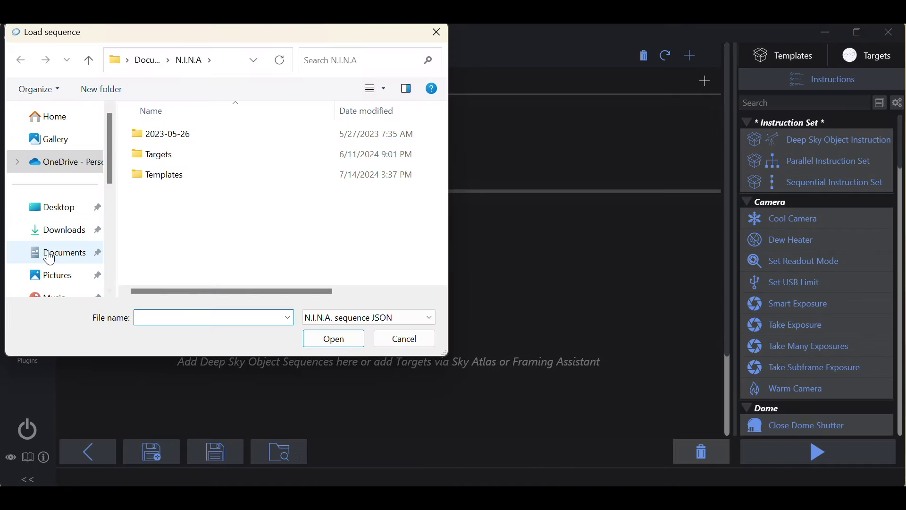
{"action": "scroll", "coordinate": [47, 255], "scroll_direction": "down", "scroll_amount": 5}
{"action": "left_click", "coordinate": [52, 231]}
{"action": "double_click", "coordinate": [170, 154]}
{"action": "scroll", "coordinate": [170, 212], "scroll_direction": "down", "scroll_amount": 3}
{"action": "double_click", "coordinate": [160, 256]}
{"action": "scroll", "coordinate": [203, 236], "scroll_direction": "down", "scroll_amount": 3}
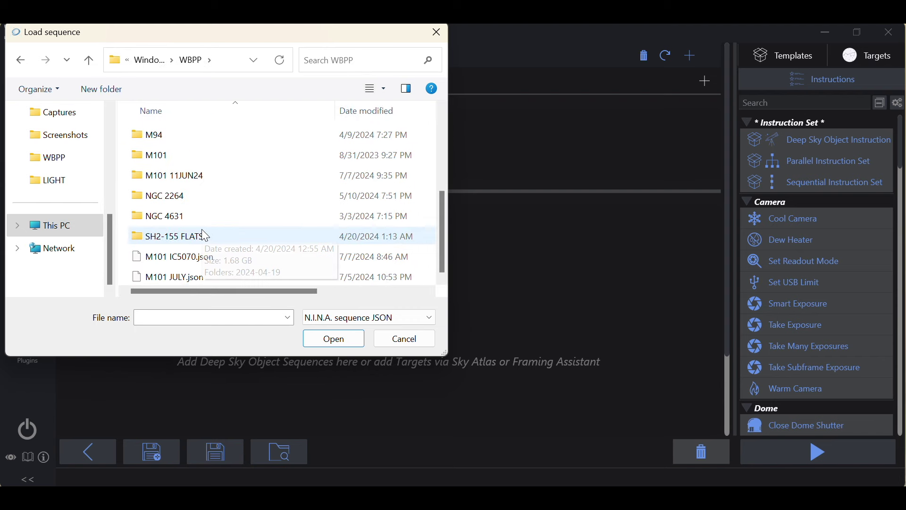
{"action": "double_click", "coordinate": [175, 257]}
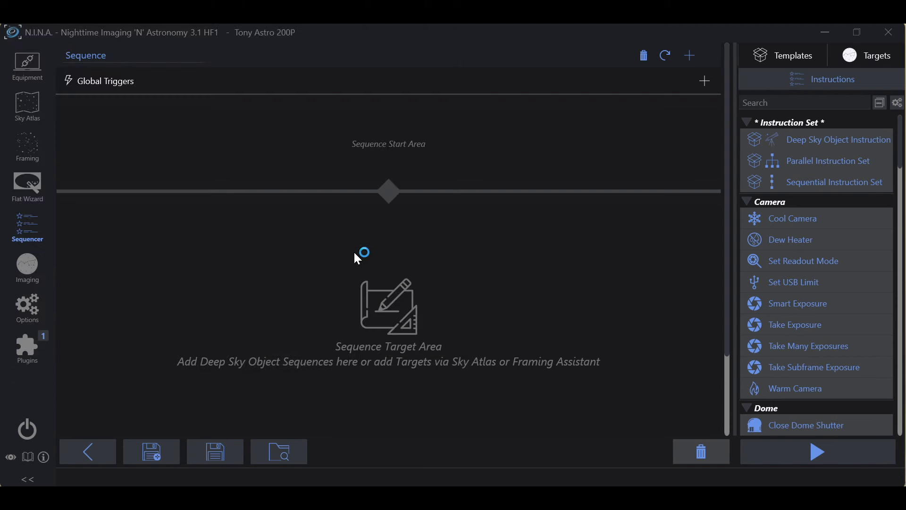
{"action": "scroll", "coordinate": [460, 250], "scroll_direction": "down", "scroll_amount": 10}
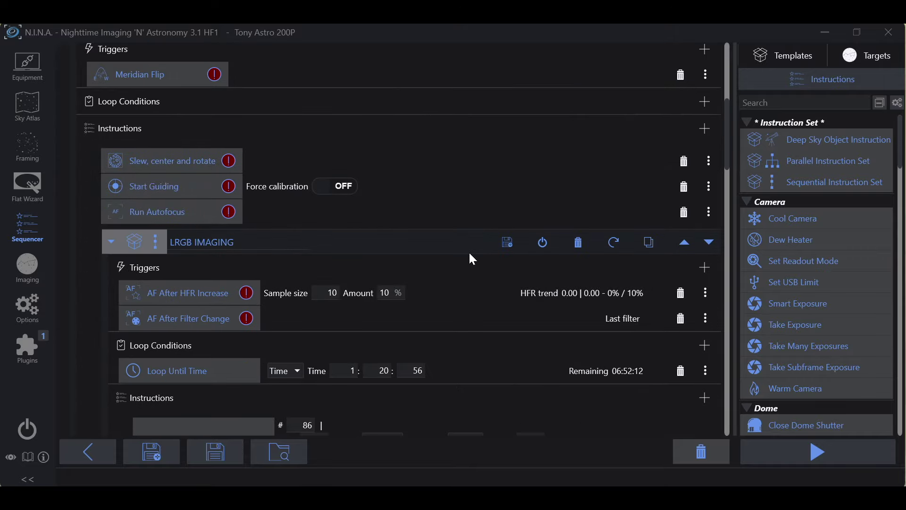
{"action": "scroll", "coordinate": [472, 255], "scroll_direction": "down", "scroll_amount": 3}
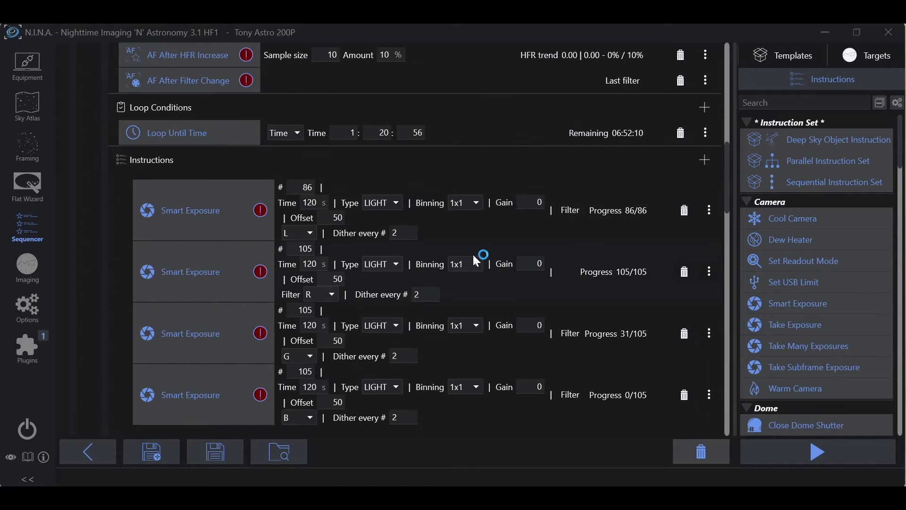